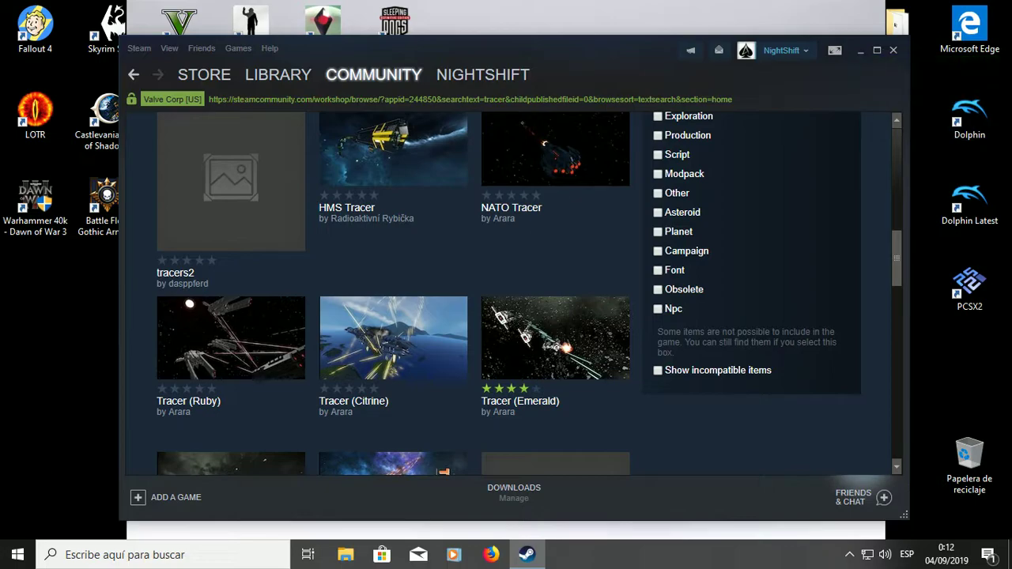
- Examine the tracer mods listed in the Space Engineers Workshop search results
{"action": "left_click", "coordinate": [861, 50]}
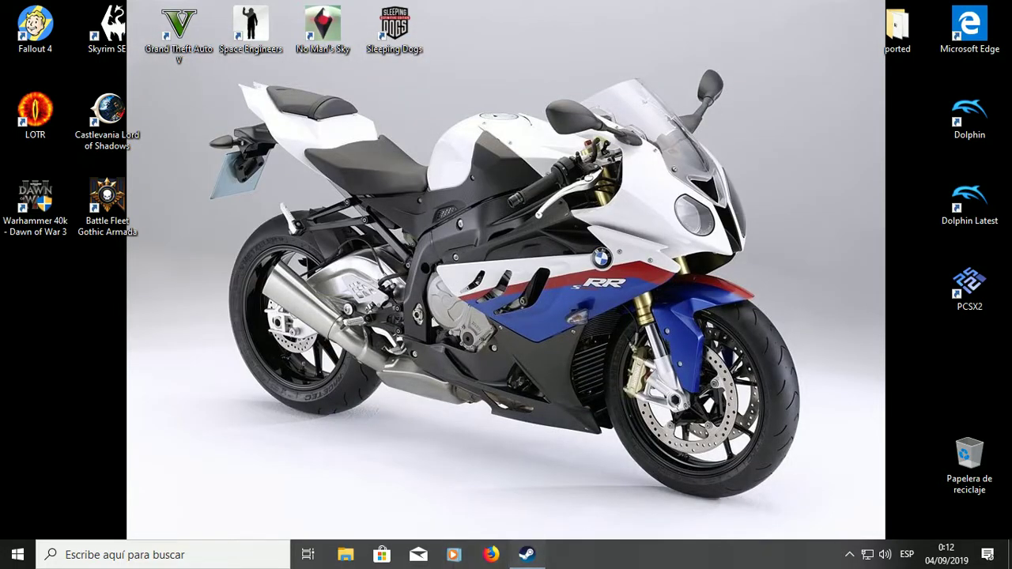
{"action": "left_click", "coordinate": [527, 555]}
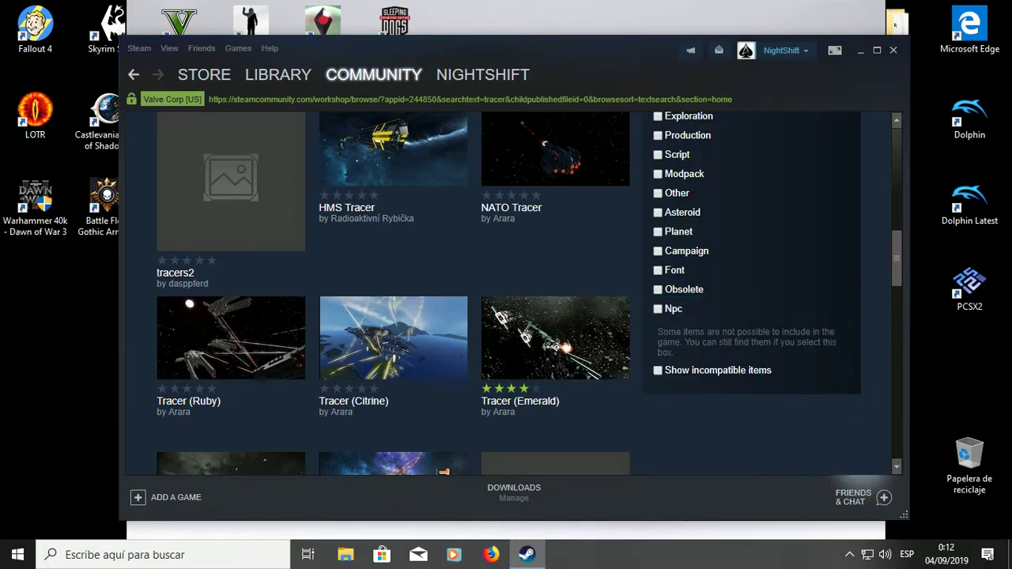
{"action": "scroll", "coordinate": [393, 293], "scroll_direction": "up", "scroll_amount": 2}
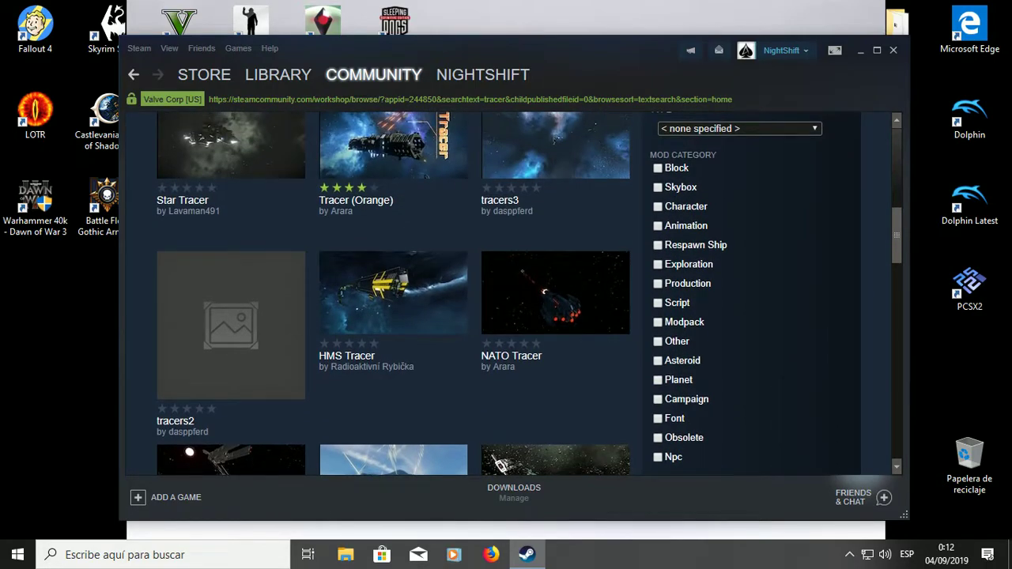
{"action": "scroll", "coordinate": [393, 293], "scroll_direction": "up", "scroll_amount": 5}
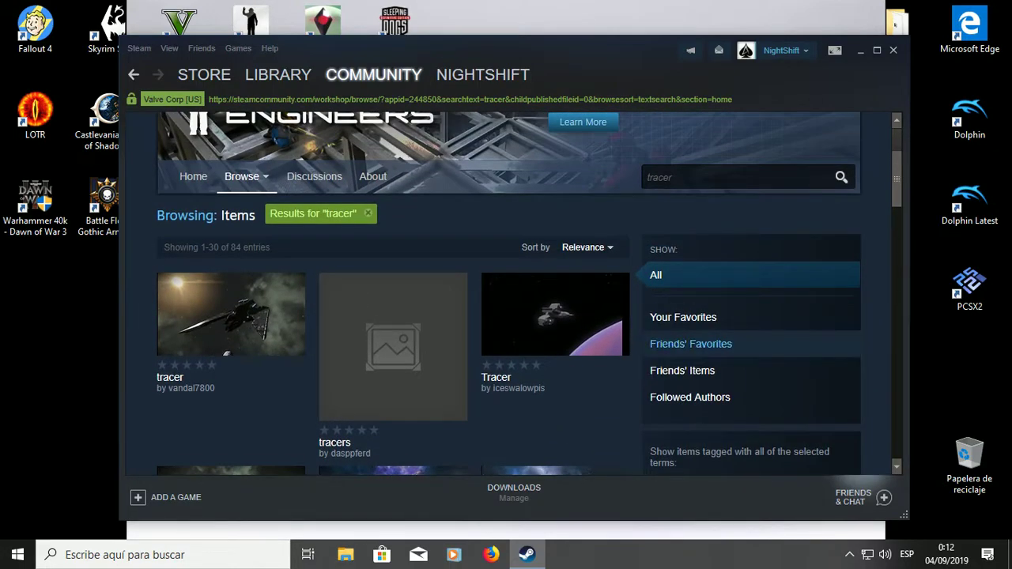
{"action": "mouse_move", "coordinate": [555, 316]}
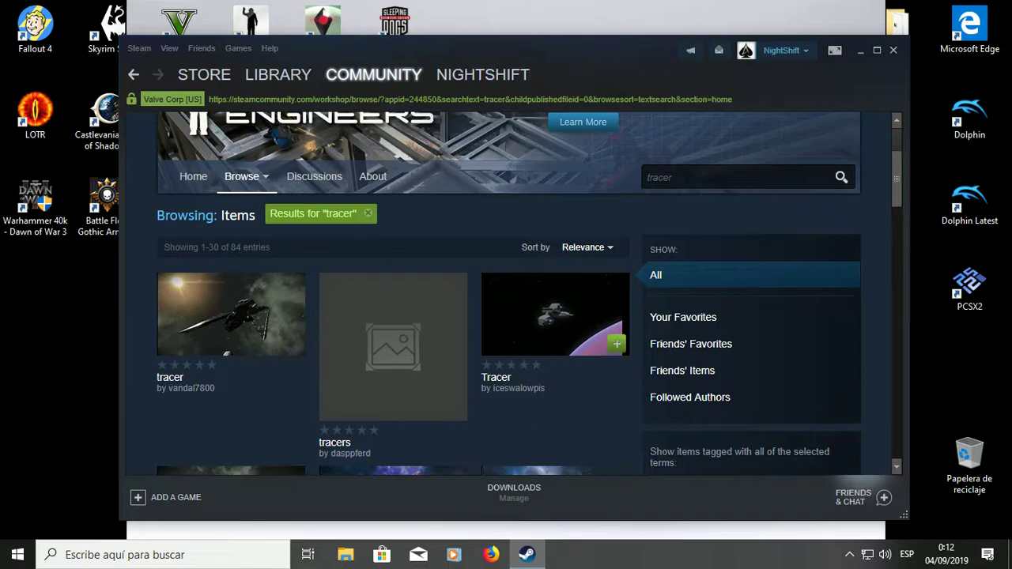
{"action": "scroll", "coordinate": [553, 356], "scroll_direction": "down", "scroll_amount": 2}
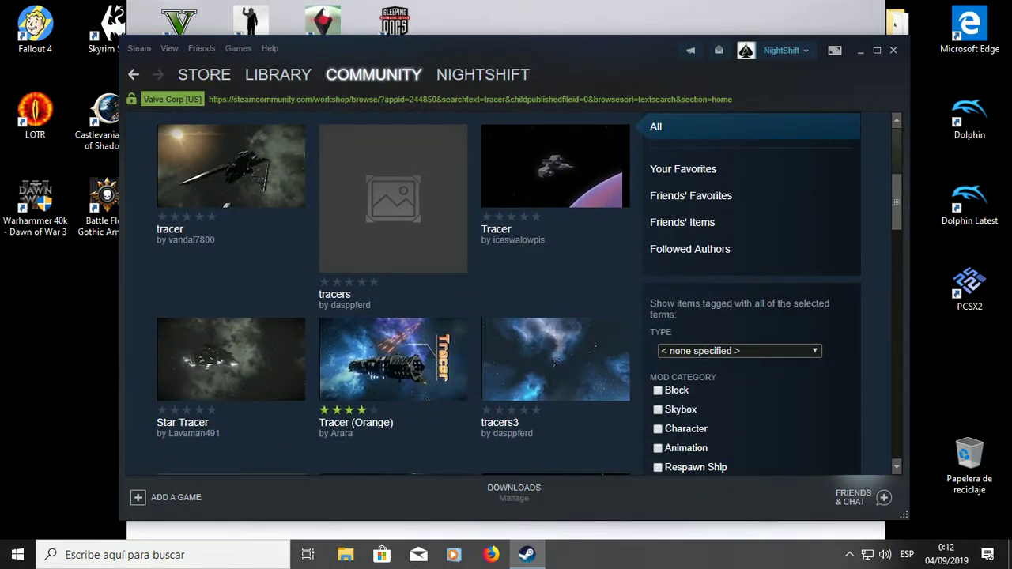
{"action": "scroll", "coordinate": [553, 356], "scroll_direction": "down", "scroll_amount": 2}
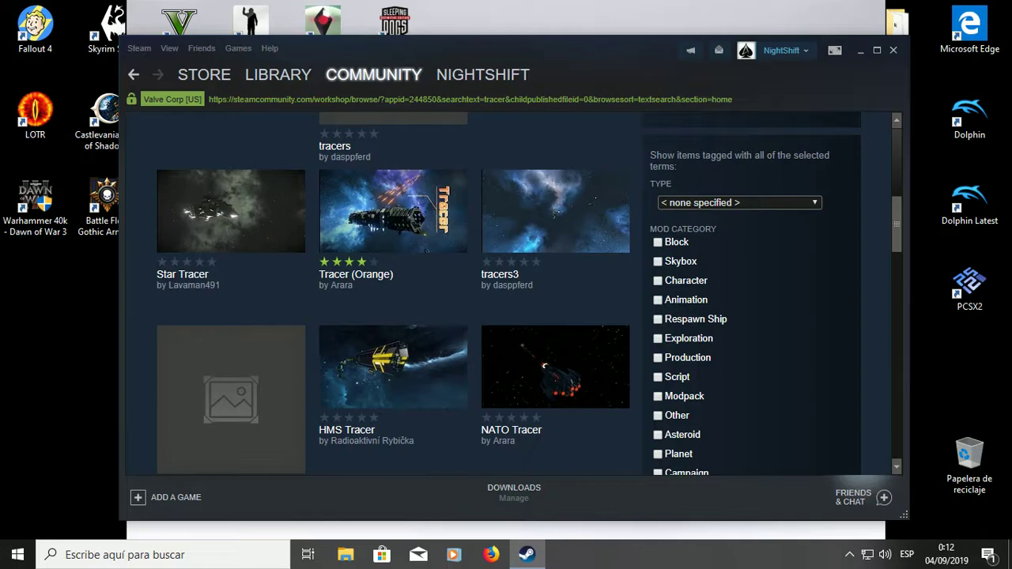
{"action": "mouse_move", "coordinate": [454, 240]}
{"action": "mouse_move", "coordinate": [393, 211]}
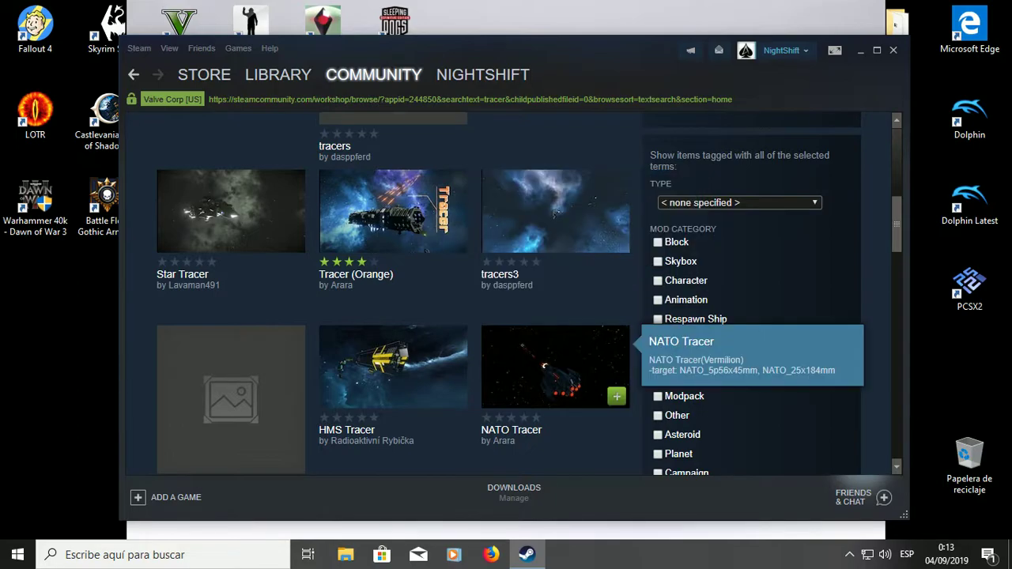
{"action": "scroll", "coordinate": [553, 364], "scroll_direction": "down", "scroll_amount": 3}
{"action": "scroll", "coordinate": [554, 340], "scroll_direction": "down", "scroll_amount": 6}
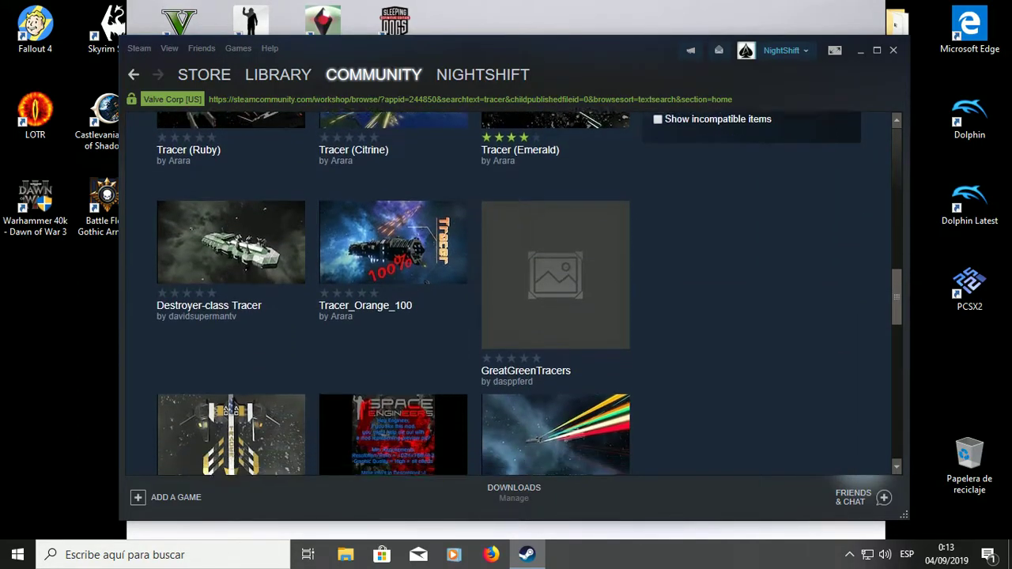
{"action": "scroll", "coordinate": [553, 341], "scroll_direction": "up", "scroll_amount": 3}
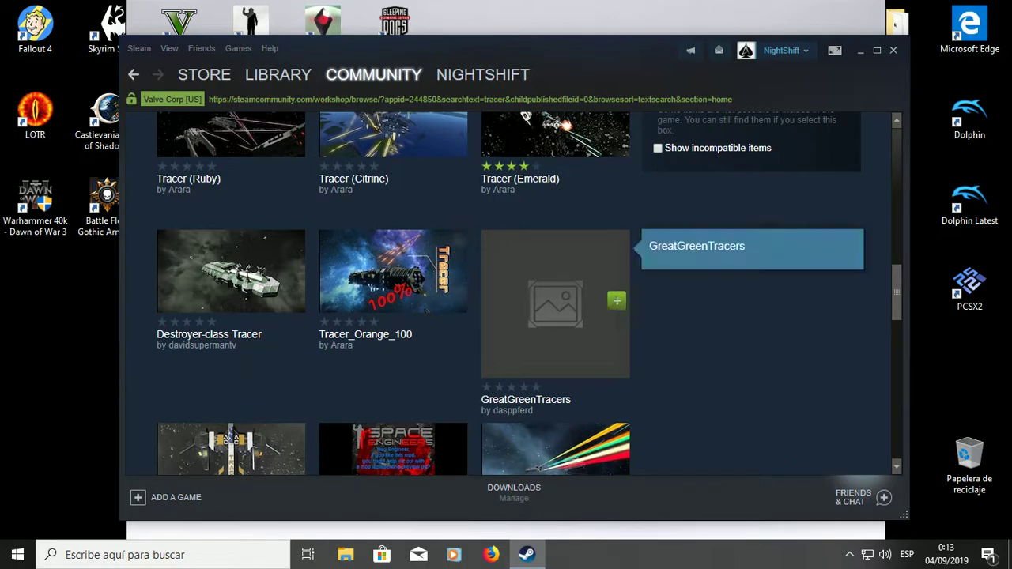
{"action": "left_click", "coordinate": [393, 271]}
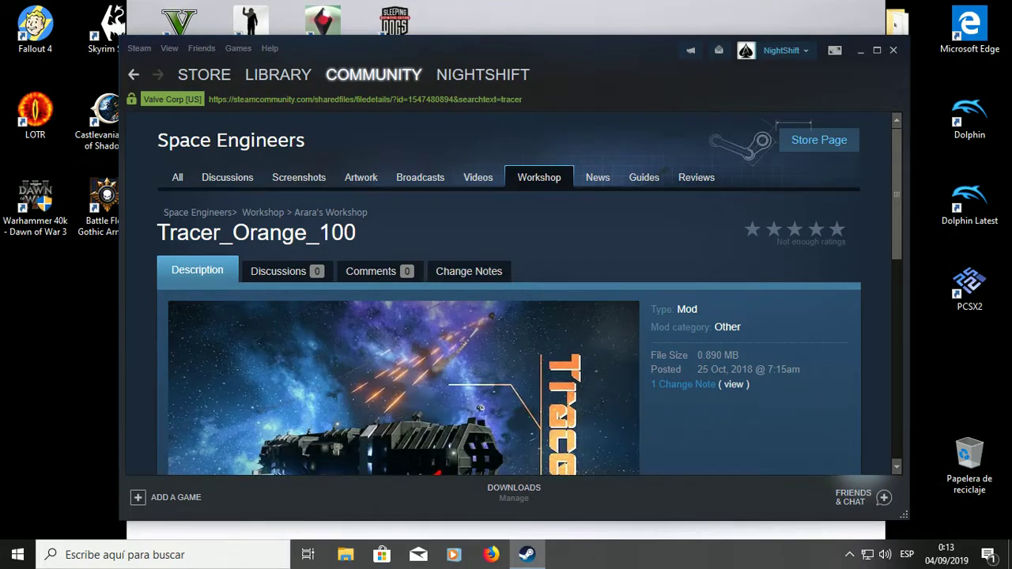
{"action": "left_click_drag", "start_coordinate": [407, 99], "coordinate": [454, 99]}
{"action": "right_click", "coordinate": [431, 100]}
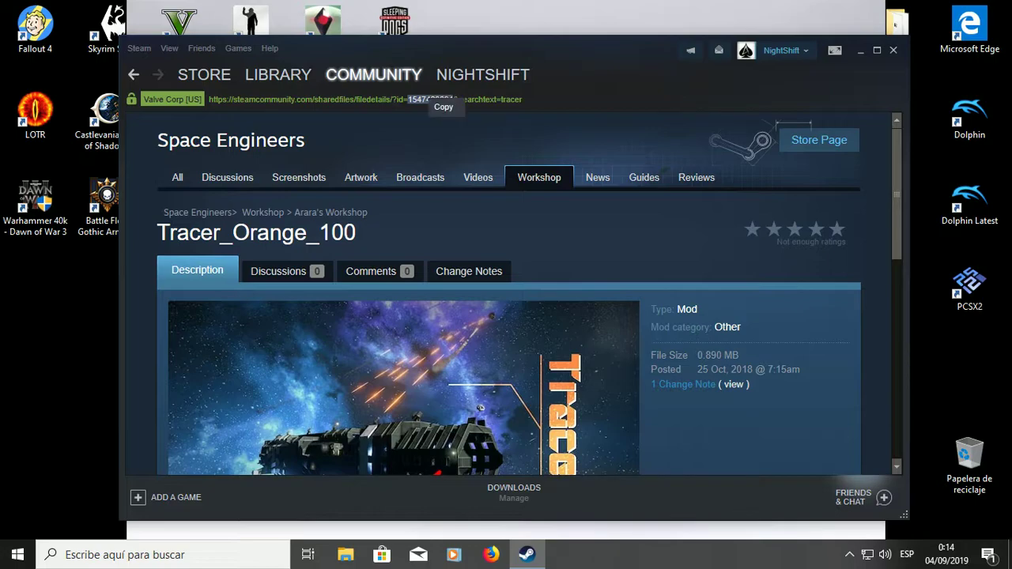
{"action": "left_click", "coordinate": [442, 107]}
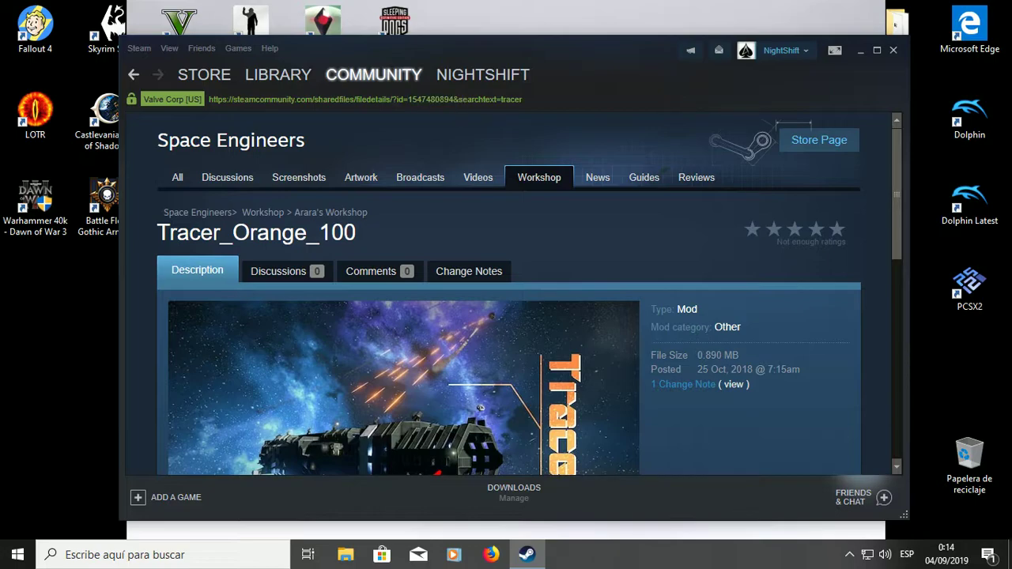
{"action": "left_click_drag", "start_coordinate": [452, 100], "coordinate": [408, 99]}
- Switch to File Explorer and open the Steam folder inside Games on Storage 1 (D:)
{"action": "left_click", "coordinate": [527, 554]}
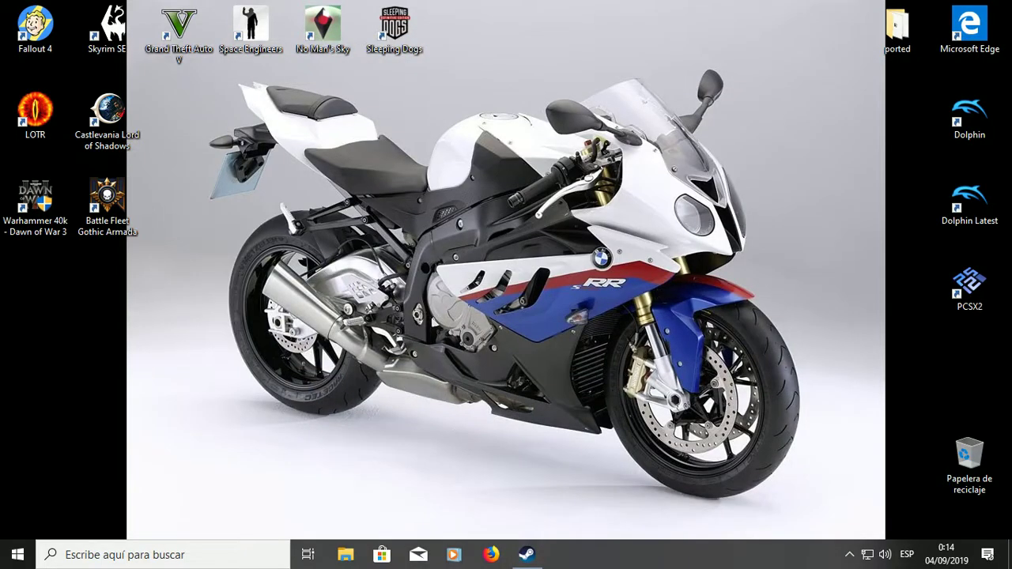
{"action": "left_click", "coordinate": [346, 554]}
{"action": "scroll", "coordinate": [158, 174], "scroll_direction": "down", "scroll_amount": 3}
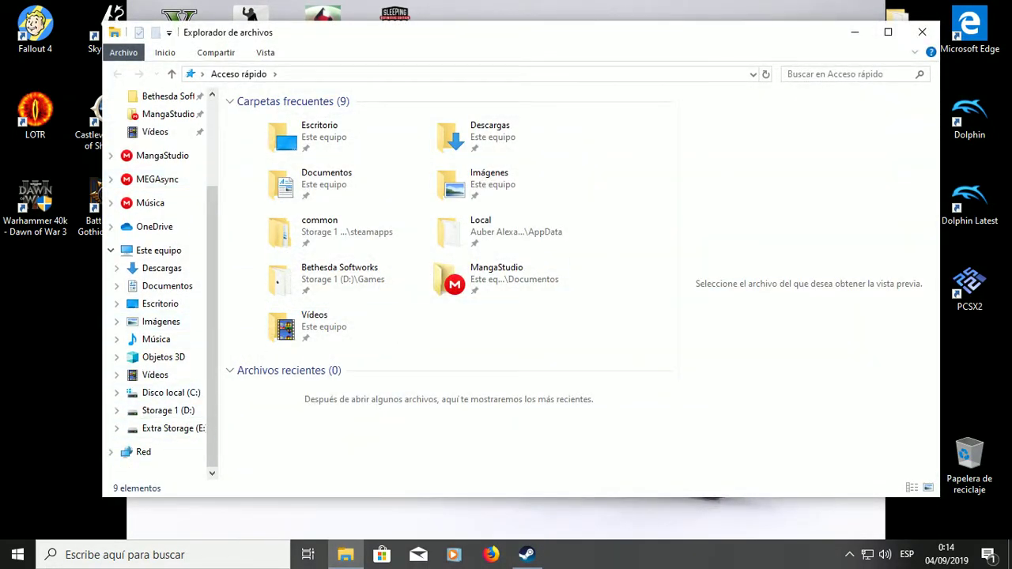
{"action": "left_click", "coordinate": [345, 554]}
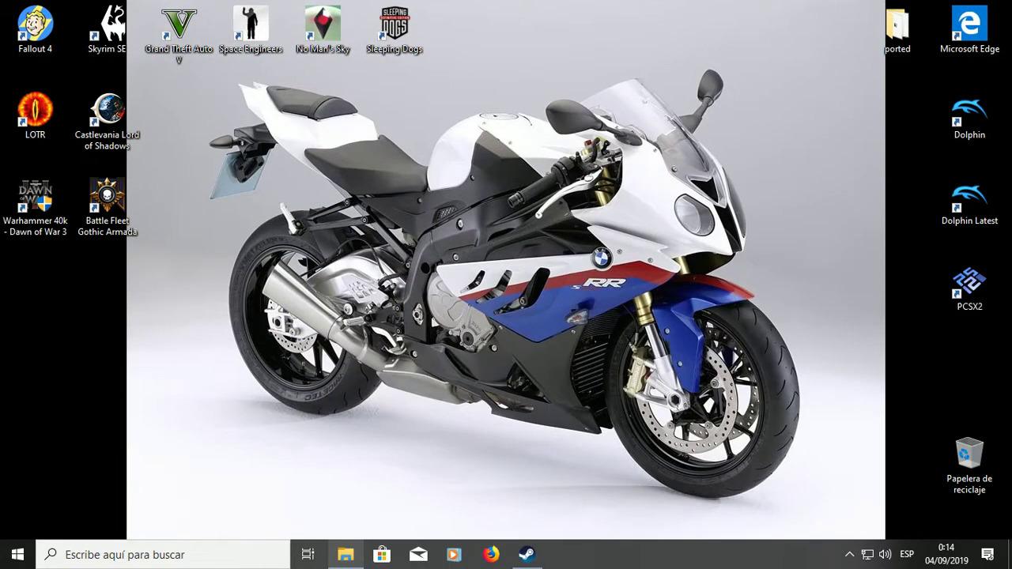
{"action": "left_click", "coordinate": [346, 554]}
{"action": "left_click", "coordinate": [171, 392]}
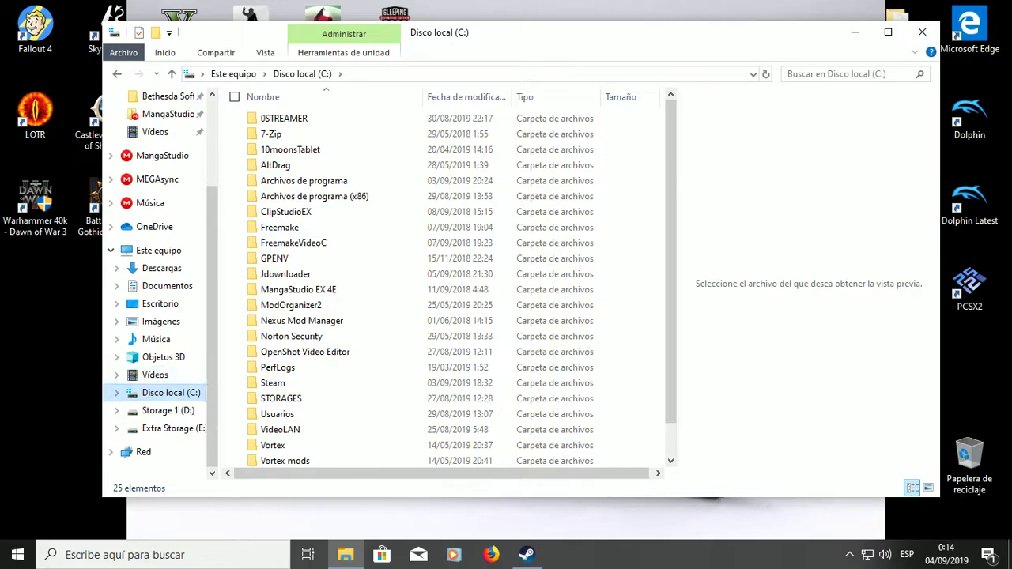
{"action": "left_click", "coordinate": [167, 411]}
{"action": "left_click", "coordinate": [171, 392]}
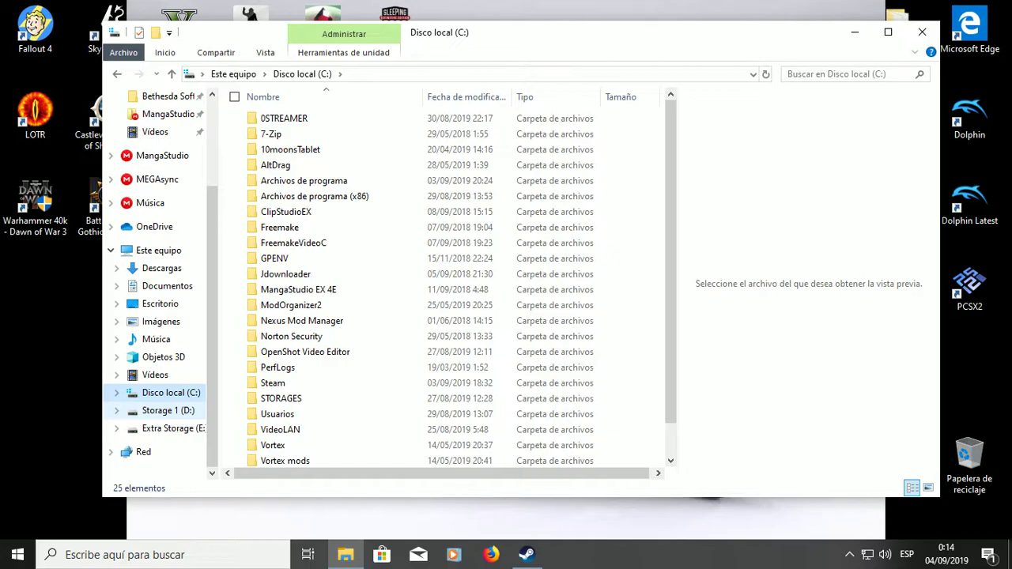
{"action": "left_click", "coordinate": [168, 411]}
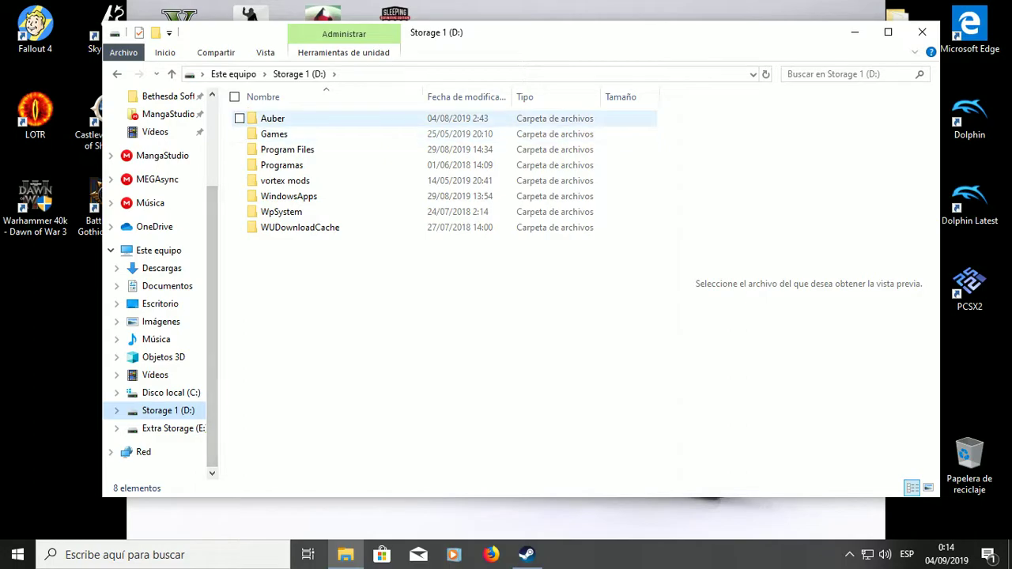
{"action": "double_click", "coordinate": [273, 133]}
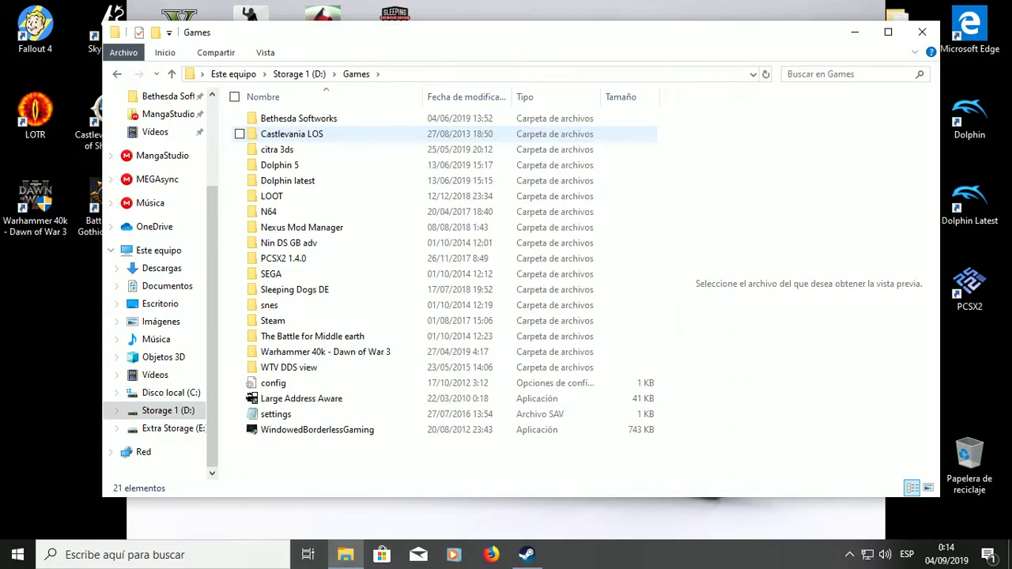
{"action": "double_click", "coordinate": [273, 320]}
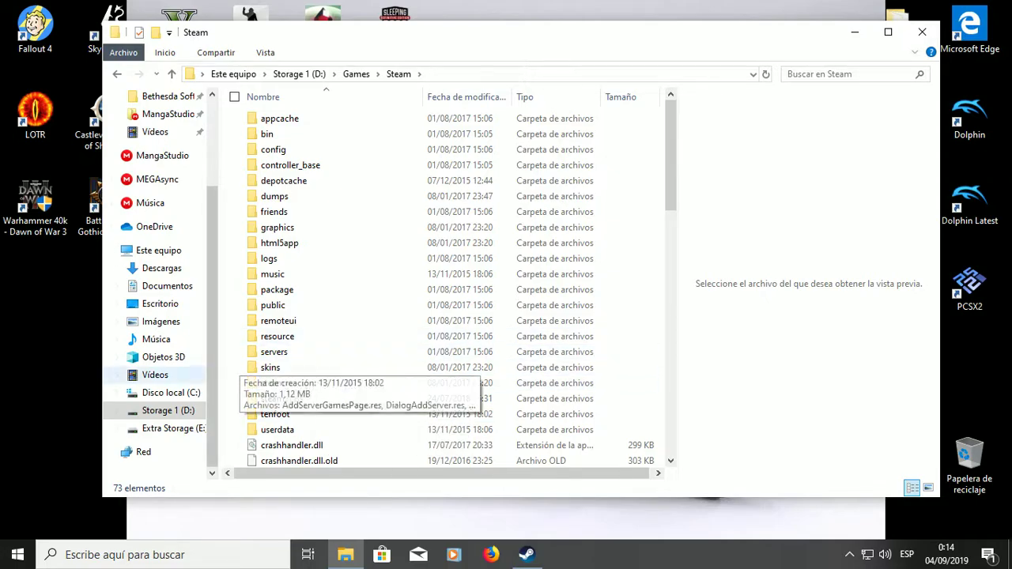
- Look over the top-level folders of Disco local (C:) and Storage 1 (D:)
{"action": "left_click", "coordinate": [170, 393]}
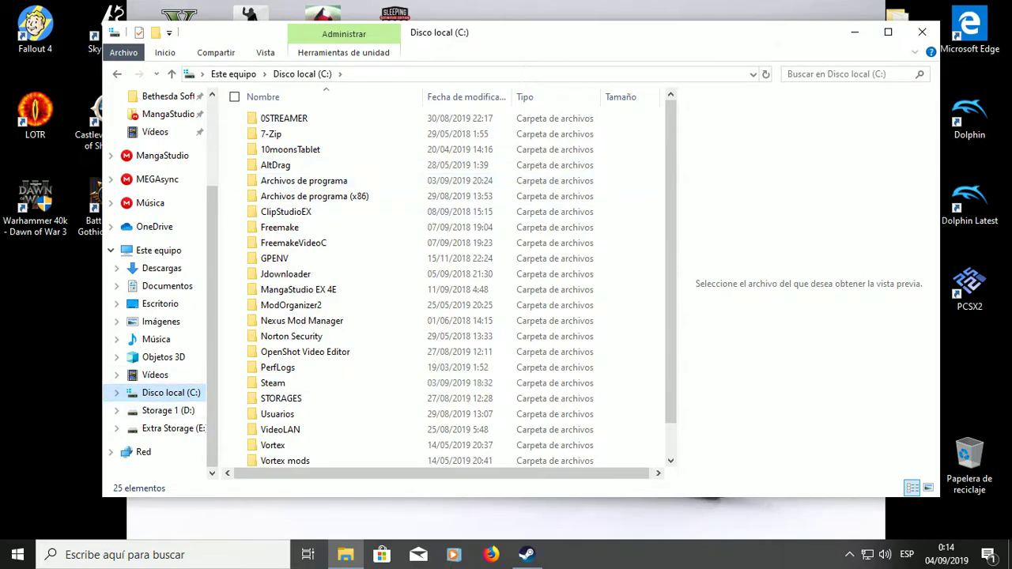
{"action": "left_click", "coordinate": [168, 410]}
{"action": "left_click", "coordinate": [171, 393]}
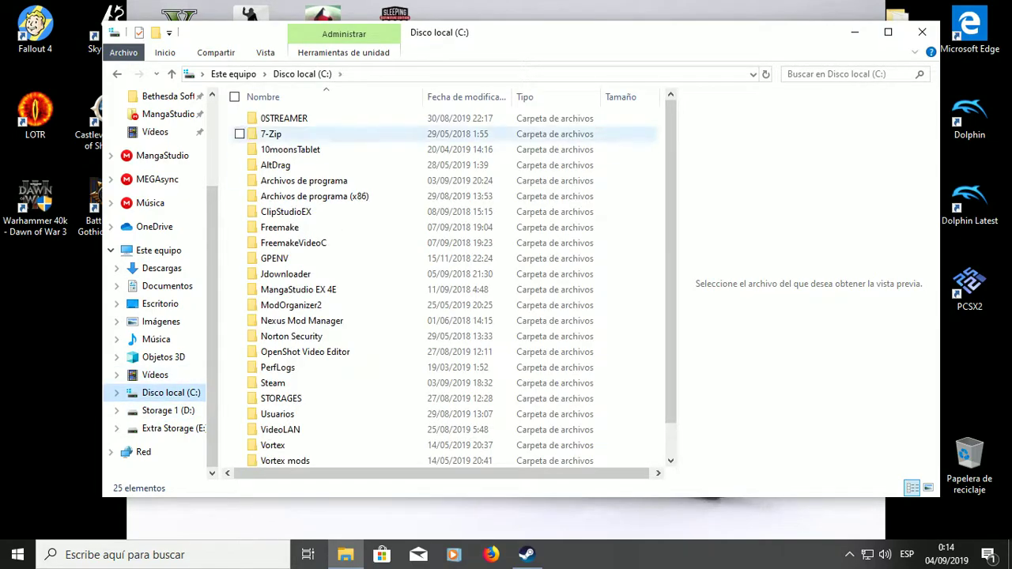
- Open the Workshop content folder at D:\Games\Steam\steamapps\workshop\content
{"action": "left_click", "coordinate": [168, 411]}
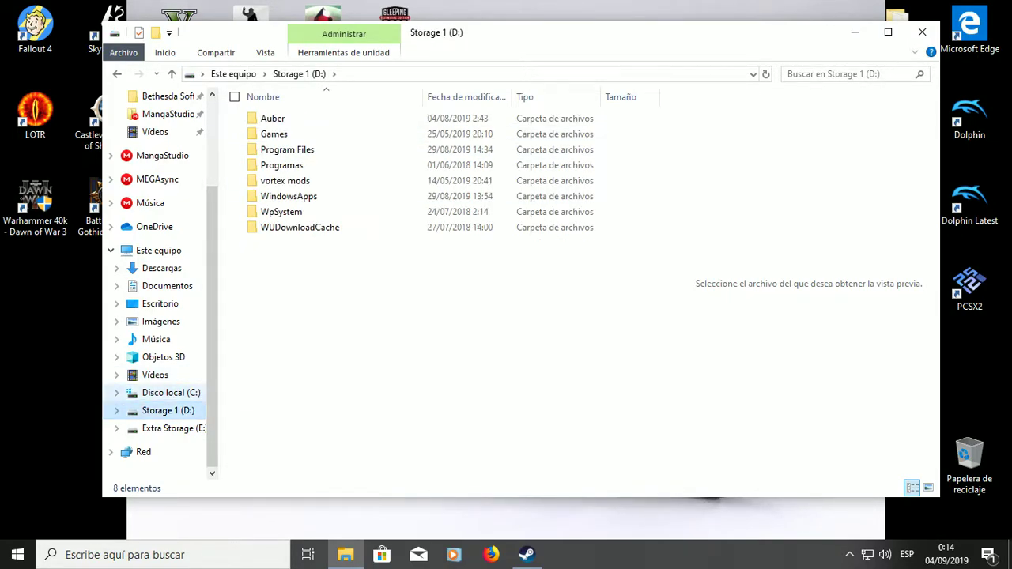
{"action": "double_click", "coordinate": [274, 134]}
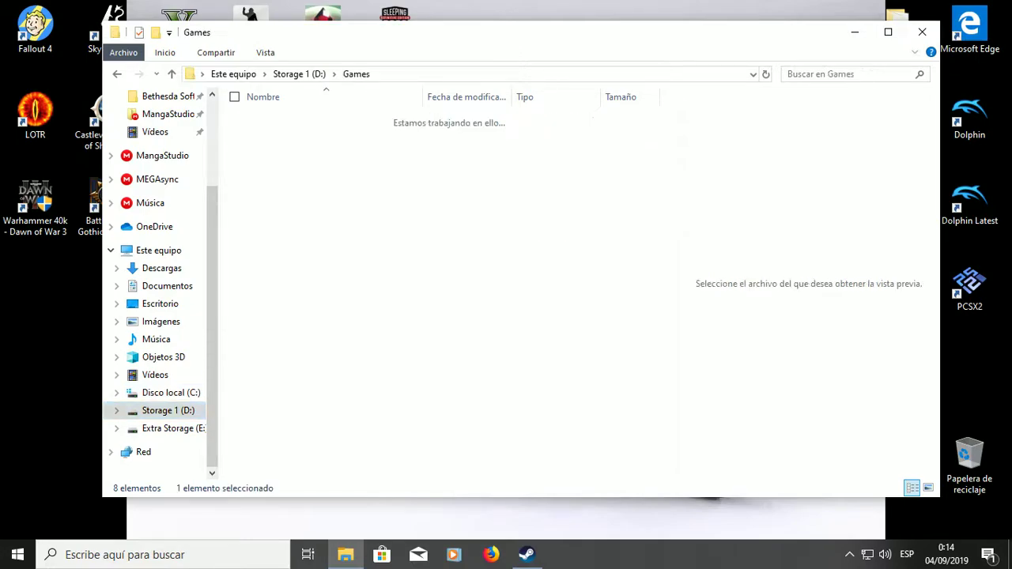
{"action": "double_click", "coordinate": [273, 321]}
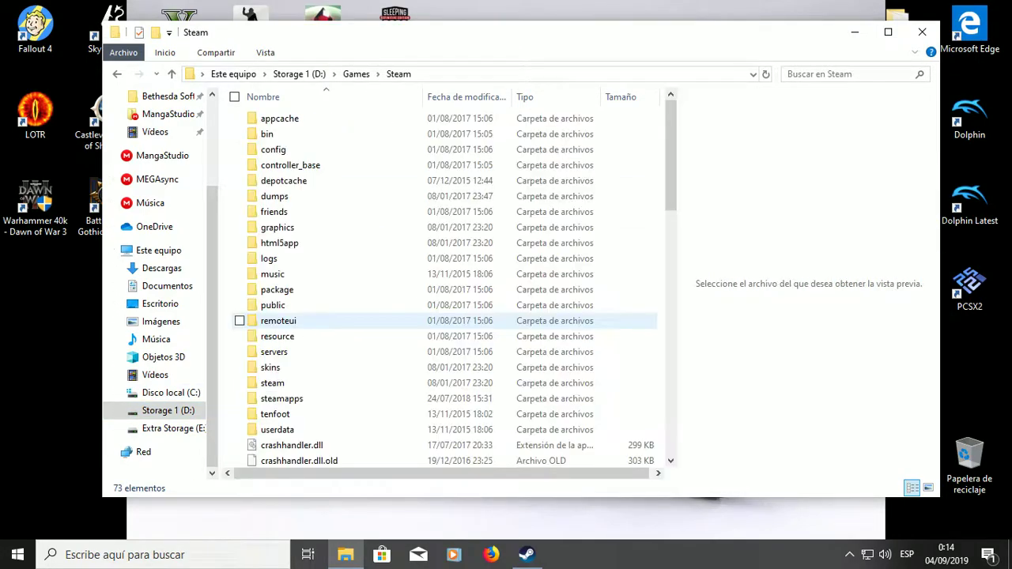
{"action": "scroll", "coordinate": [300, 325], "scroll_direction": "down", "scroll_amount": 4}
{"action": "scroll", "coordinate": [301, 324], "scroll_direction": "up", "scroll_amount": 1}
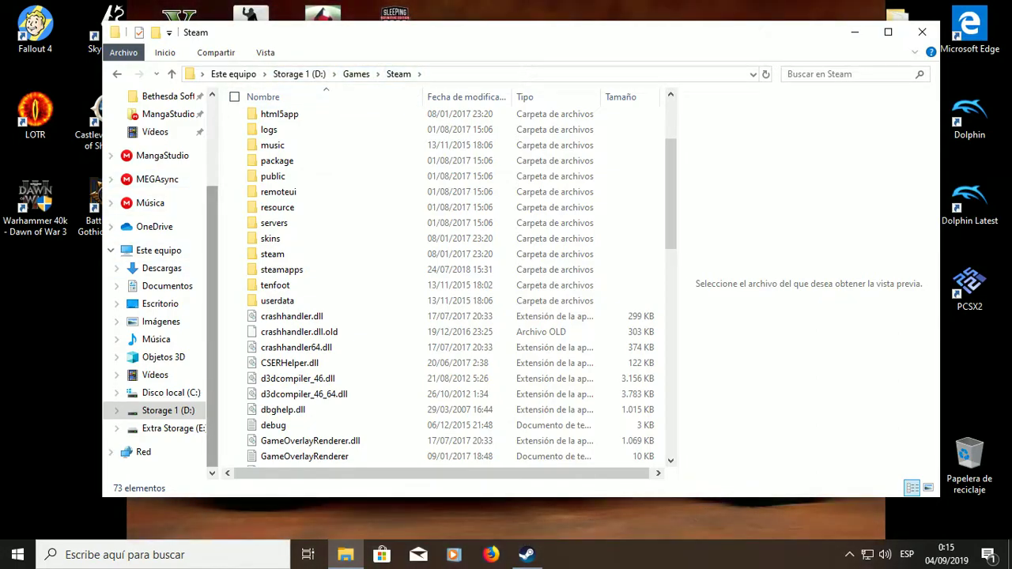
{"action": "scroll", "coordinate": [158, 150], "scroll_direction": "up", "scroll_amount": 2}
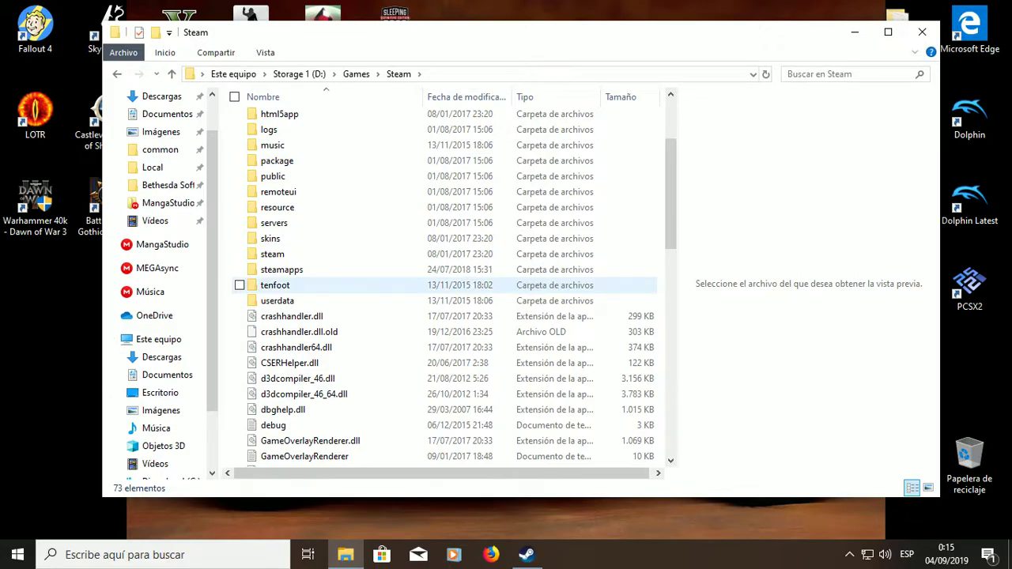
{"action": "left_click", "coordinate": [282, 270]}
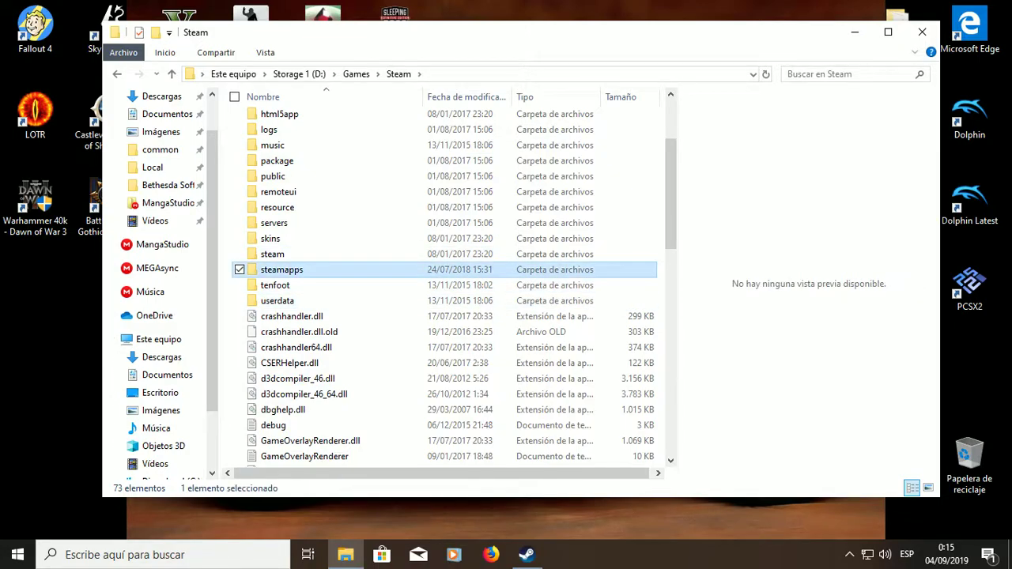
{"action": "double_click", "coordinate": [282, 270]}
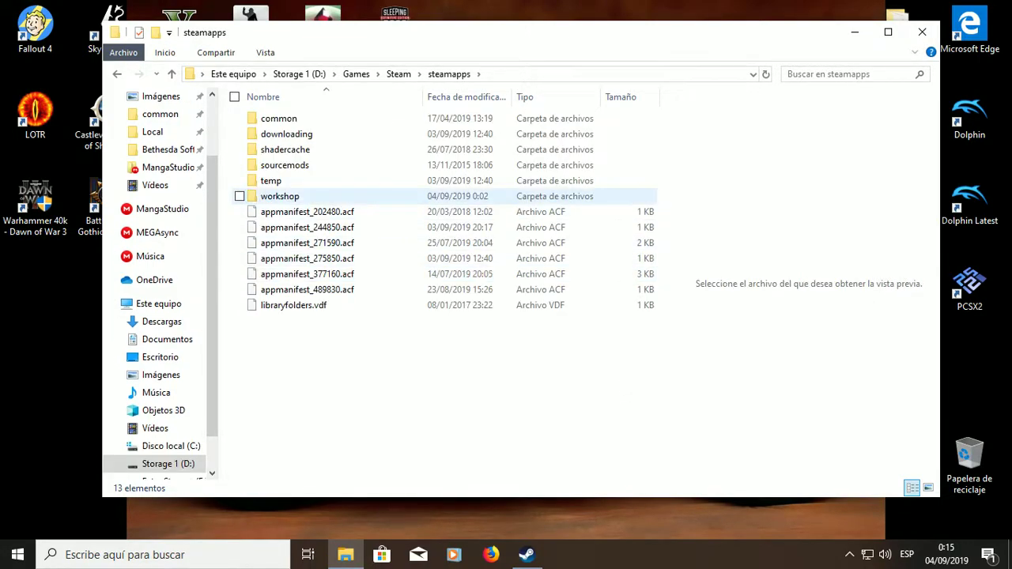
{"action": "double_click", "coordinate": [280, 195]}
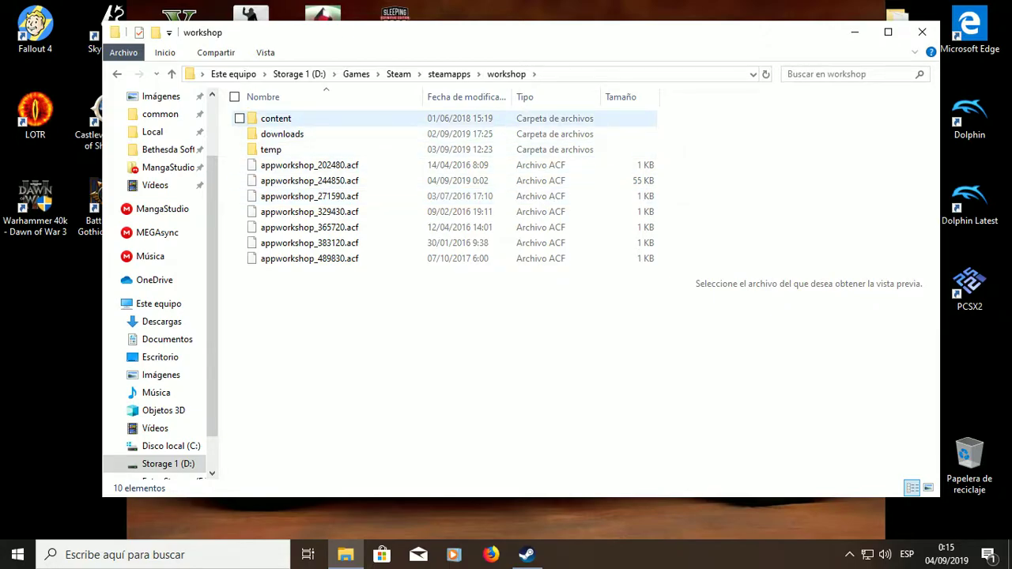
{"action": "double_click", "coordinate": [276, 118]}
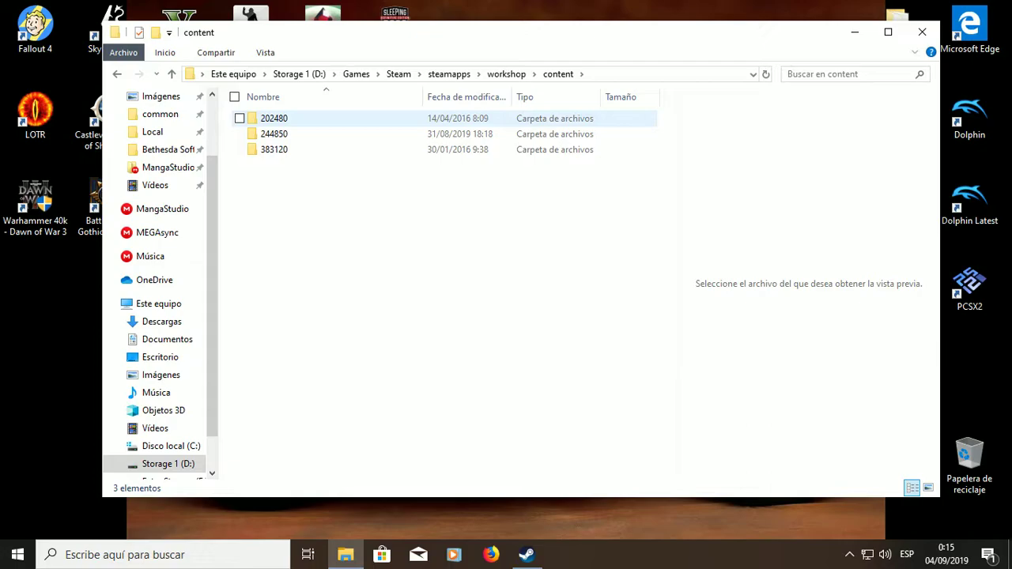
{"action": "left_click", "coordinate": [276, 133]}
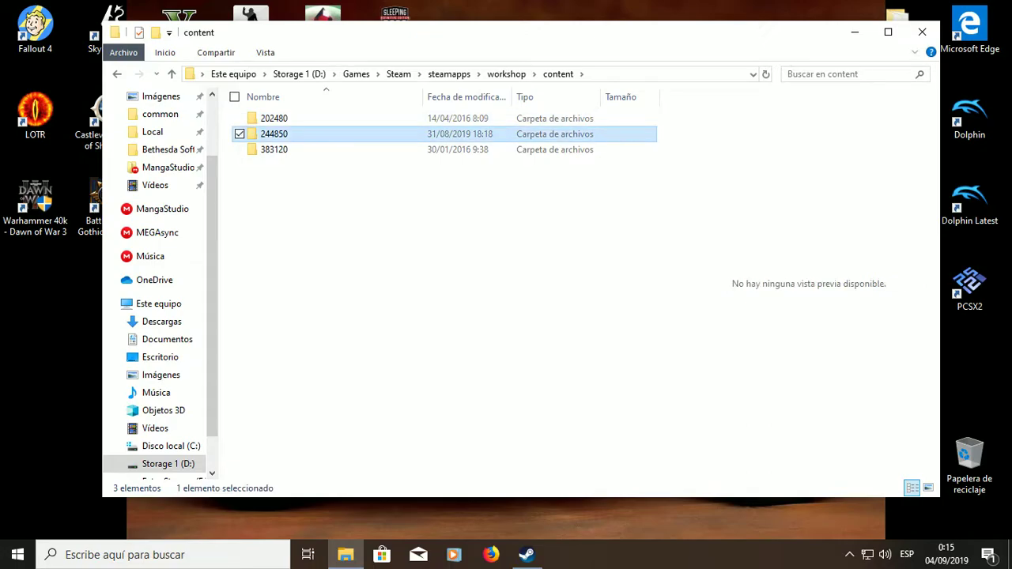
{"action": "key", "text": "F2"}
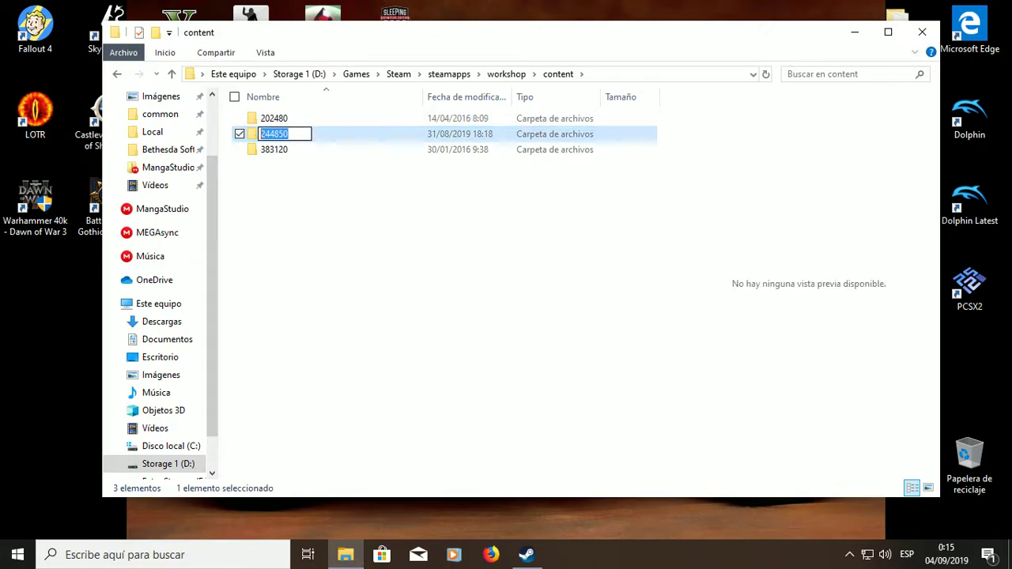
{"action": "left_click", "coordinate": [288, 134]}
{"action": "left_click", "coordinate": [332, 190]}
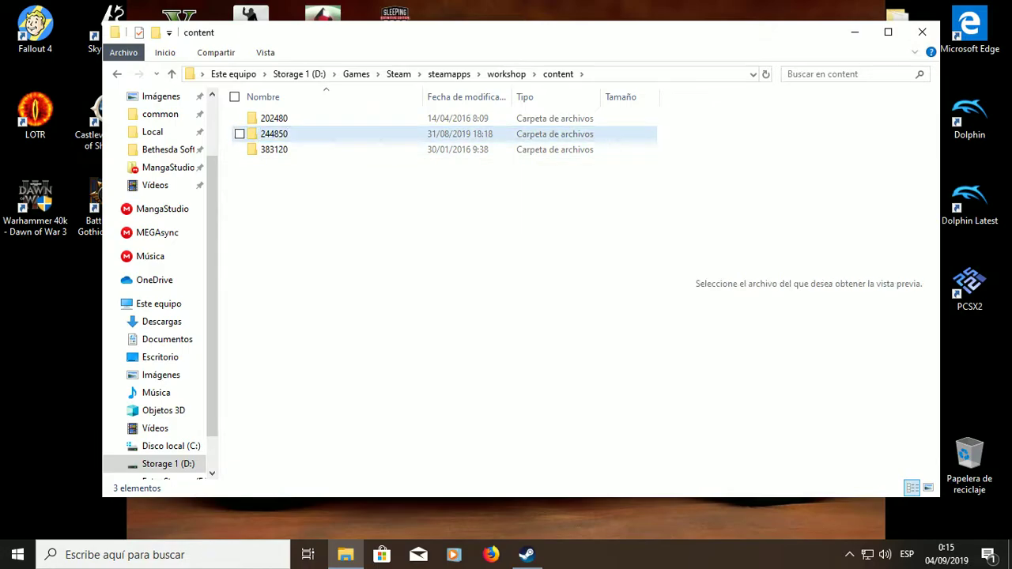
- Open the 244850 folder inside the Workshop content folder and look through its numbered mod folders
{"action": "double_click", "coordinate": [274, 134]}
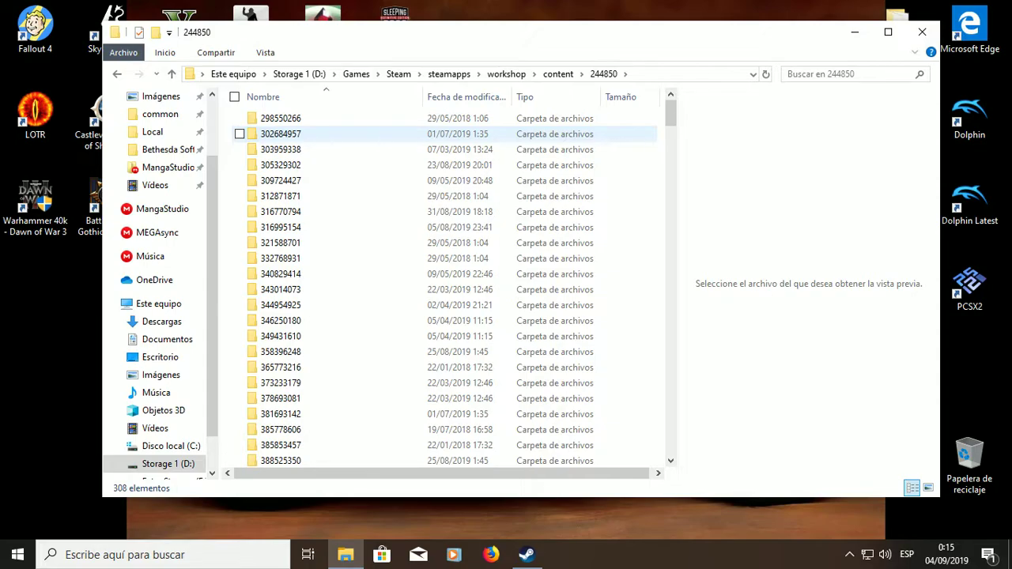
{"action": "scroll", "coordinate": [316, 256], "scroll_direction": "down", "scroll_amount": 15}
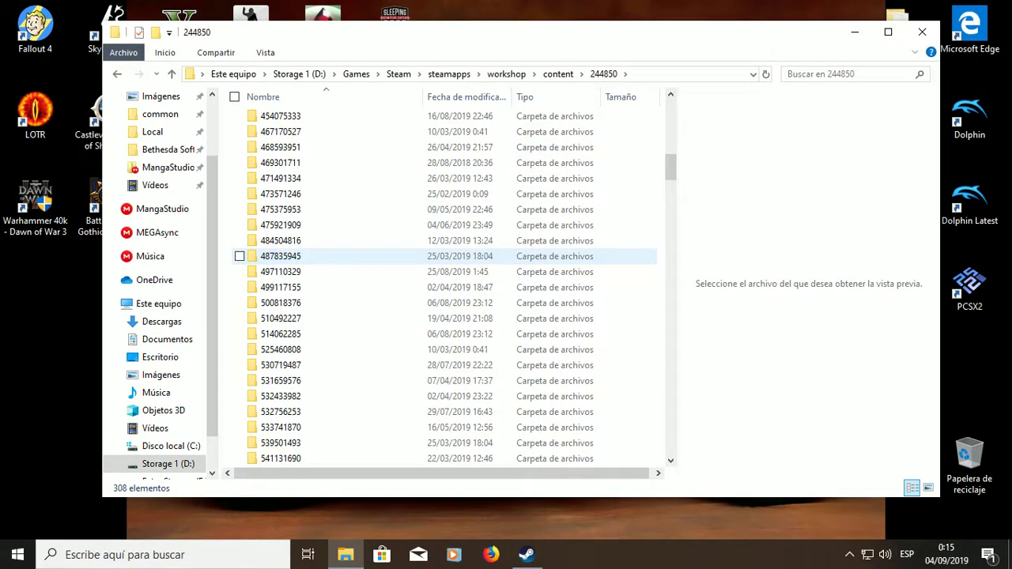
{"action": "scroll", "coordinate": [316, 257], "scroll_direction": "up", "scroll_amount": 5}
- Switch to Steam and review the Tracer_Orange_100 page, highlighting the first digits of the mod ID in its address
{"action": "left_click", "coordinate": [527, 555]}
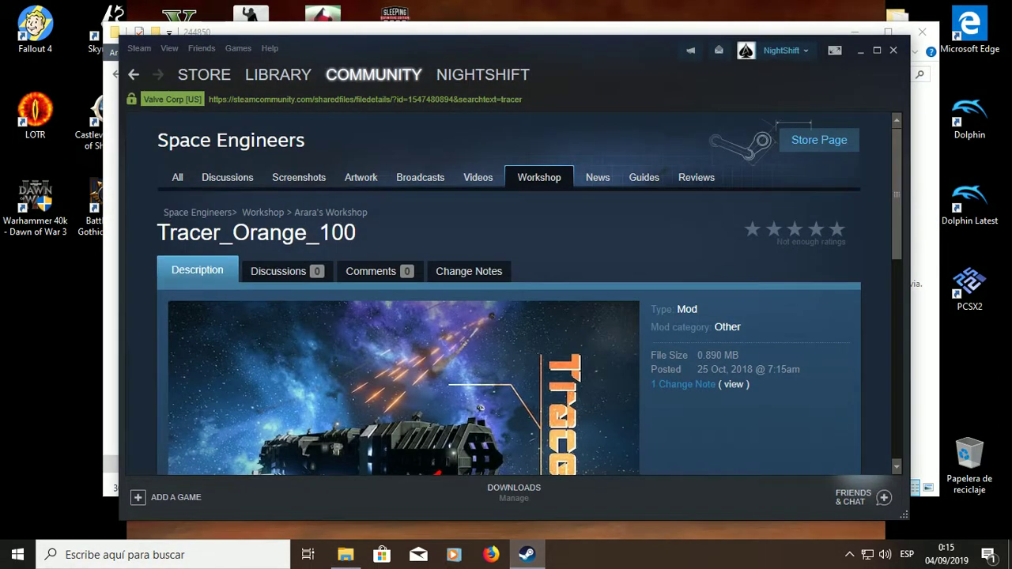
{"action": "left_click_drag", "start_coordinate": [408, 99], "coordinate": [426, 100]}
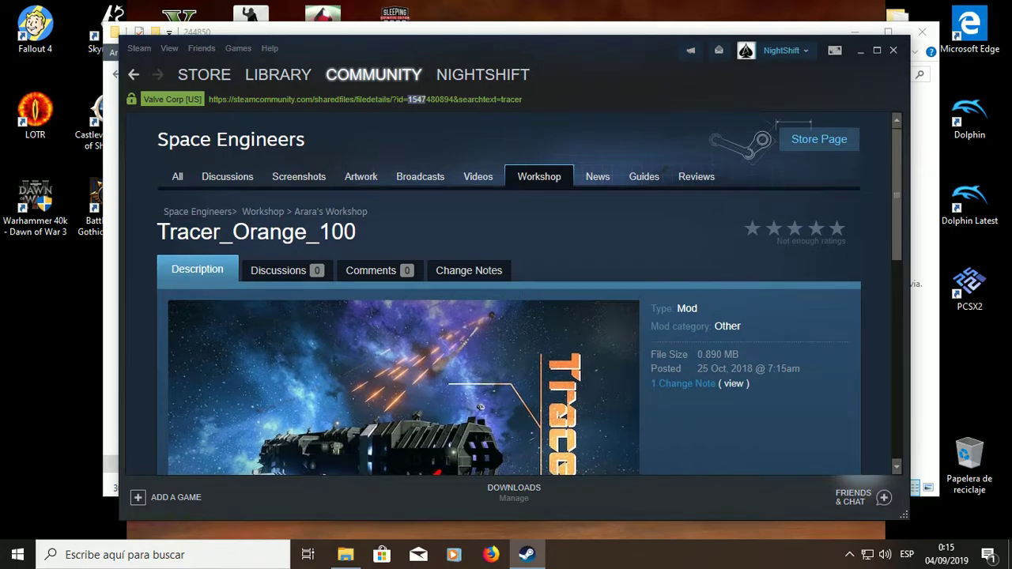
{"action": "scroll", "coordinate": [511, 292], "scroll_direction": "down", "scroll_amount": 5}
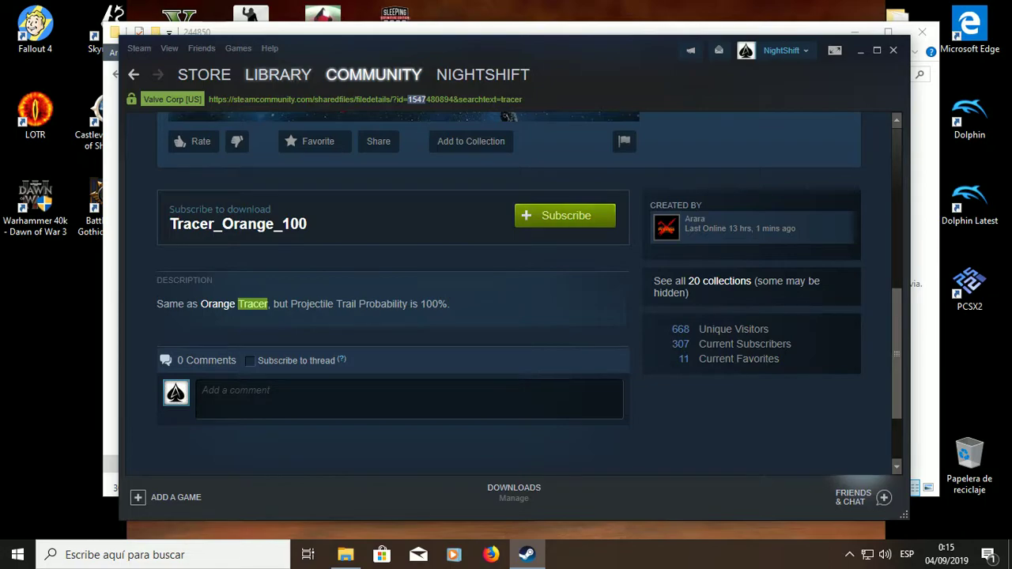
{"action": "scroll", "coordinate": [510, 292], "scroll_direction": "up", "scroll_amount": 4}
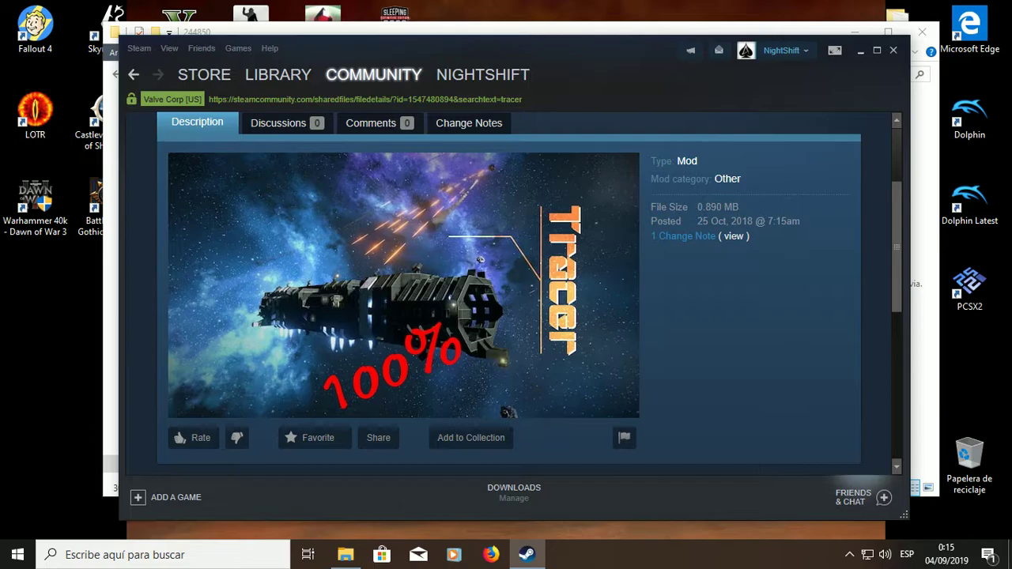
{"action": "key", "text": "super+Down"}
- Browse the numbered mod folders in 244850 in File Explorer, look inside folder 441277694 and return to the list
{"action": "scroll", "coordinate": [445, 193], "scroll_direction": "up", "scroll_amount": 7}
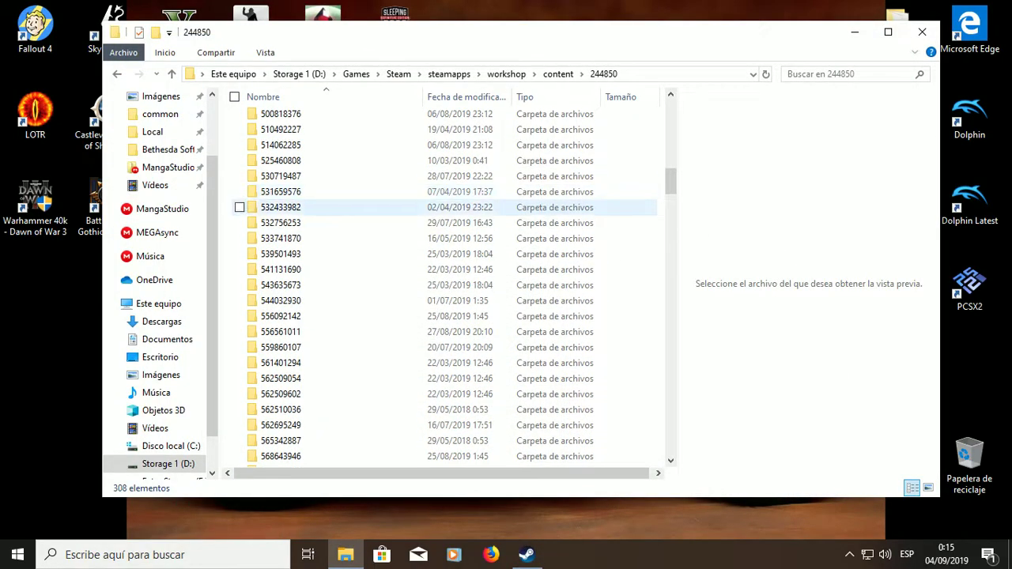
{"action": "scroll", "coordinate": [445, 222], "scroll_direction": "up", "scroll_amount": 16}
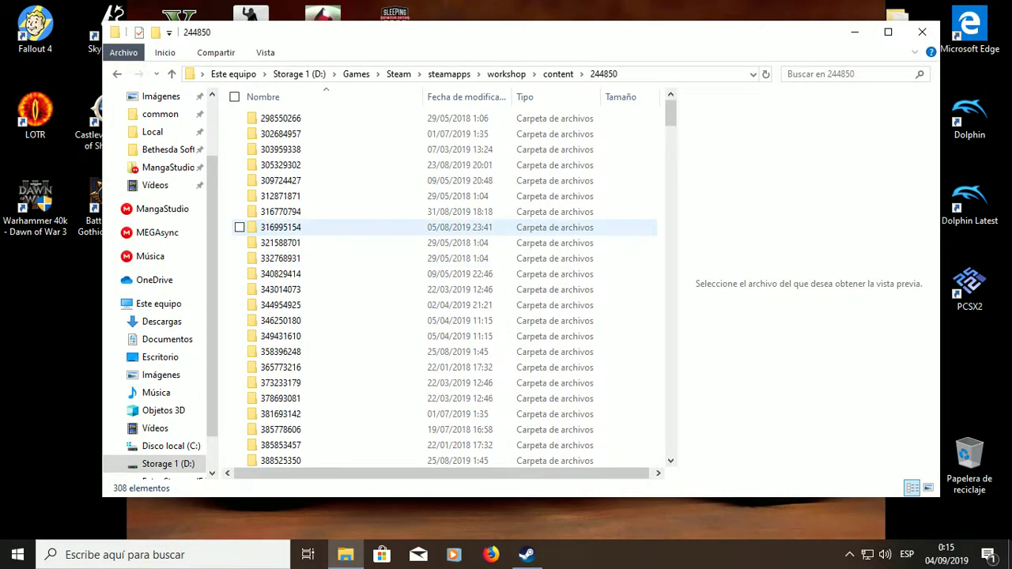
{"action": "scroll", "coordinate": [445, 225], "scroll_direction": "down", "scroll_amount": 8}
{"action": "scroll", "coordinate": [308, 224], "scroll_direction": "down", "scroll_amount": 3}
{"action": "double_click", "coordinate": [308, 256]}
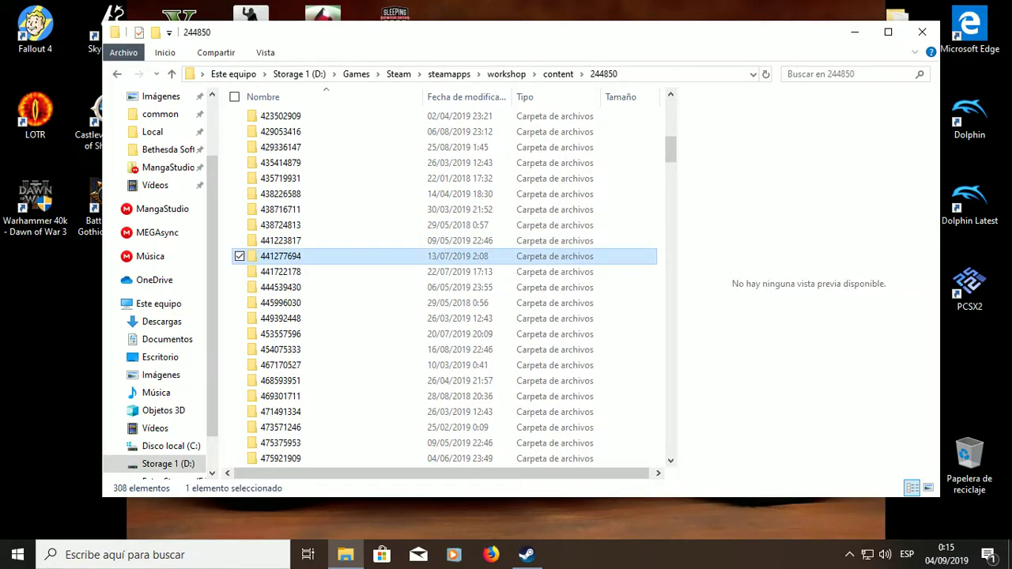
{"action": "key", "text": "BackSpace"}
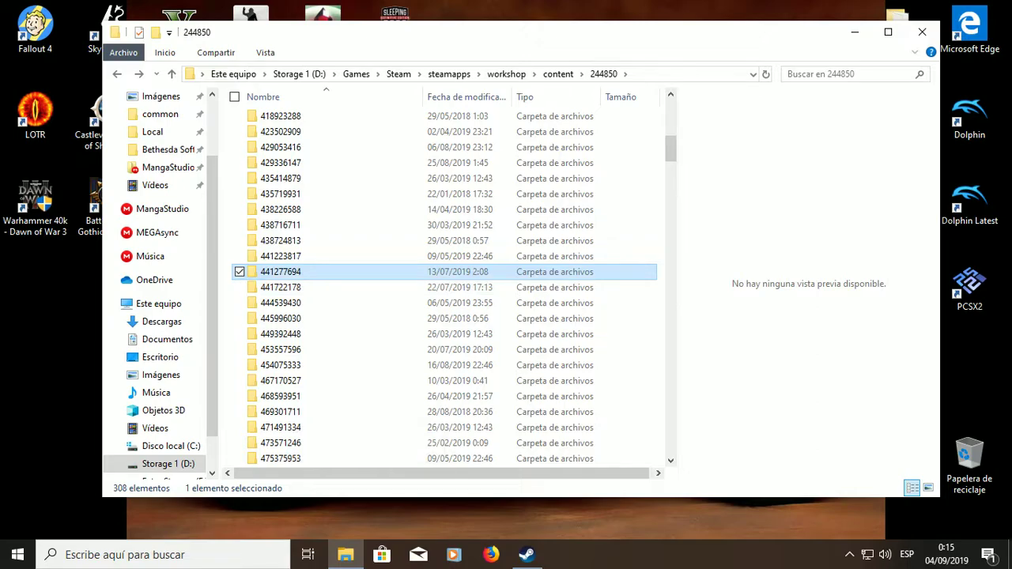
- Copy the mod folder 441277694 from the 244850 folder to the desktop
{"action": "right_click", "coordinate": [284, 271]}
{"action": "left_click", "coordinate": [124, 452]}
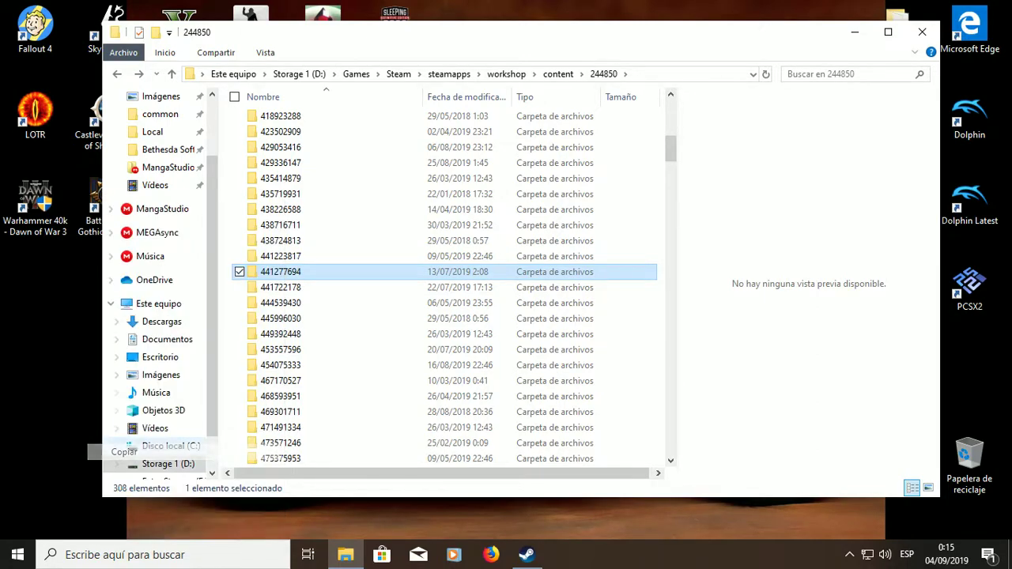
{"action": "key", "text": "super+d"}
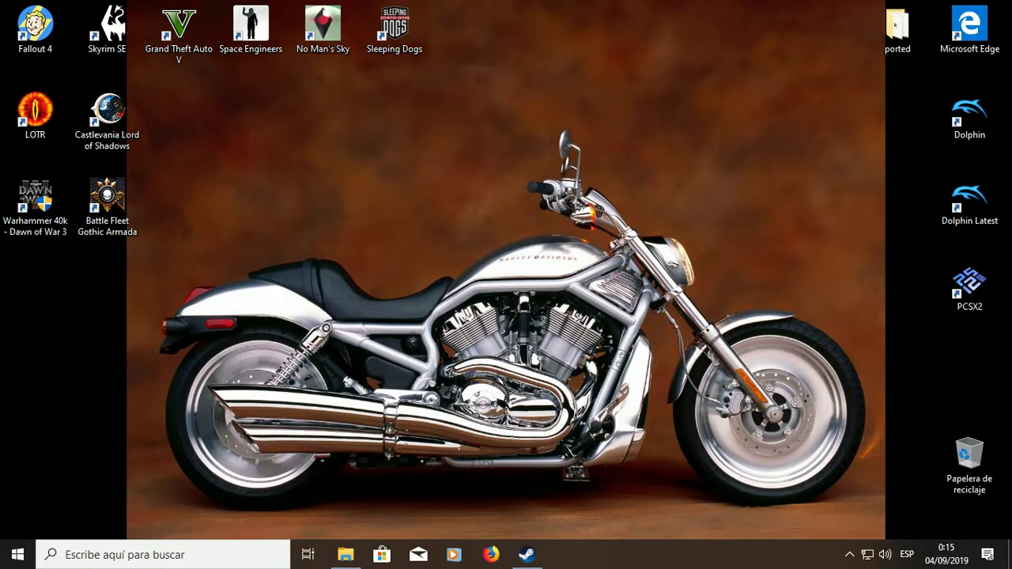
{"action": "key", "text": "Menu"}
{"action": "key", "text": "Down"}
{"action": "key", "text": "Down"}
{"action": "key", "text": "Down"}
{"action": "key", "text": "Return"}
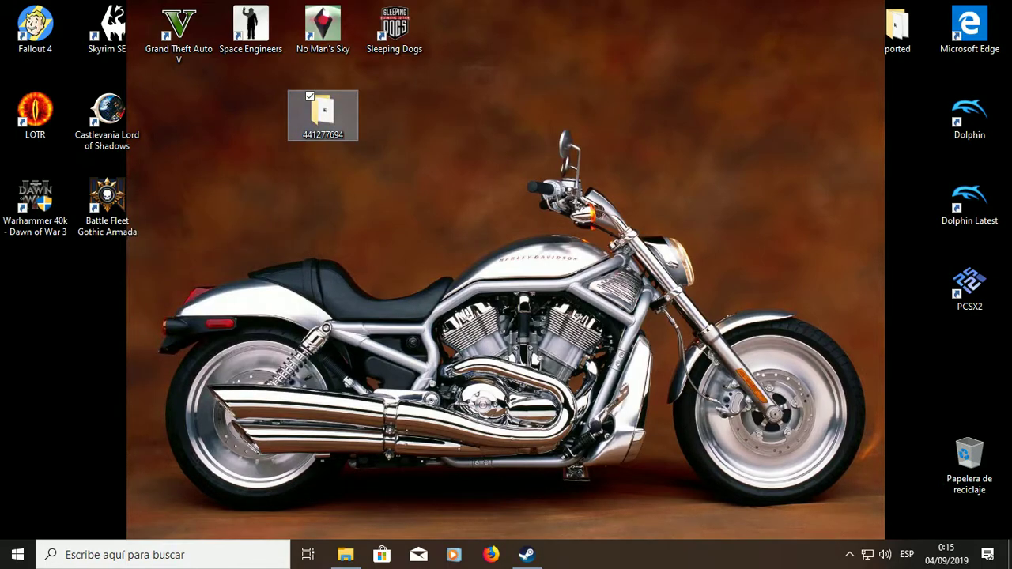
{"action": "key", "text": "Return"}
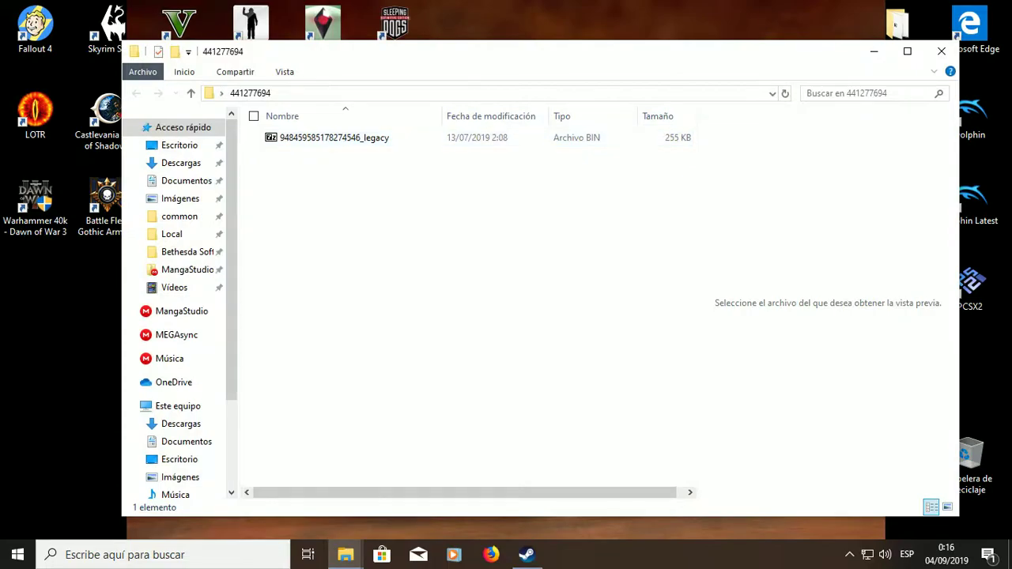
{"action": "left_click", "coordinate": [334, 138]}
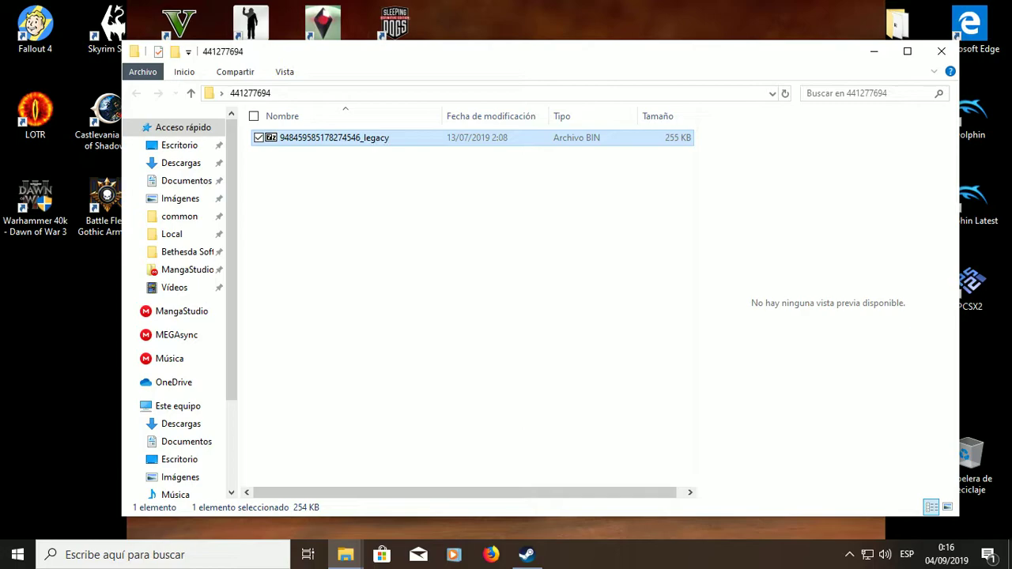
{"action": "double_click", "coordinate": [320, 139]}
{"action": "left_click_drag", "start_coordinate": [194, 279], "coordinate": [161, 209]}
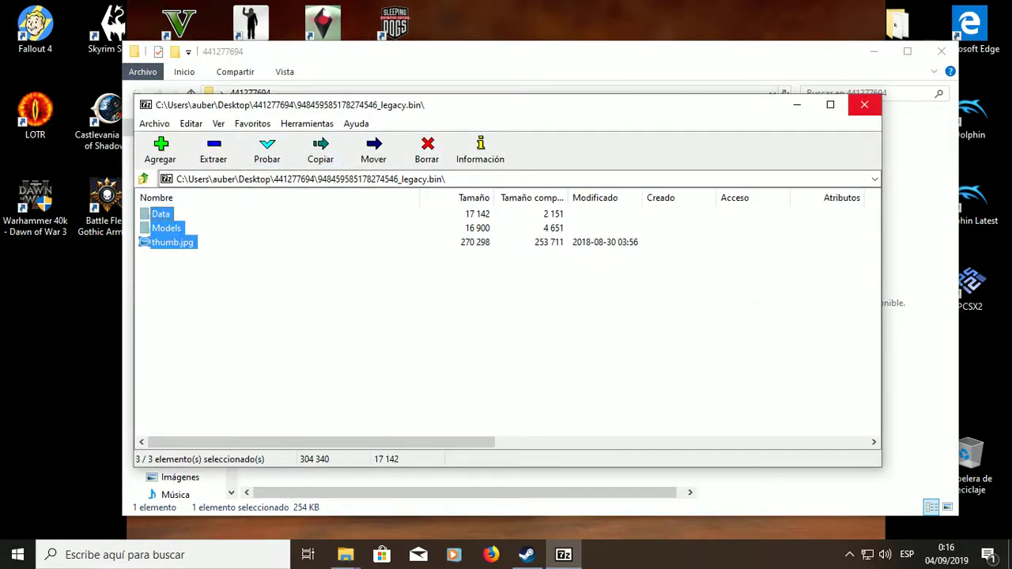
{"action": "left_click", "coordinate": [865, 104]}
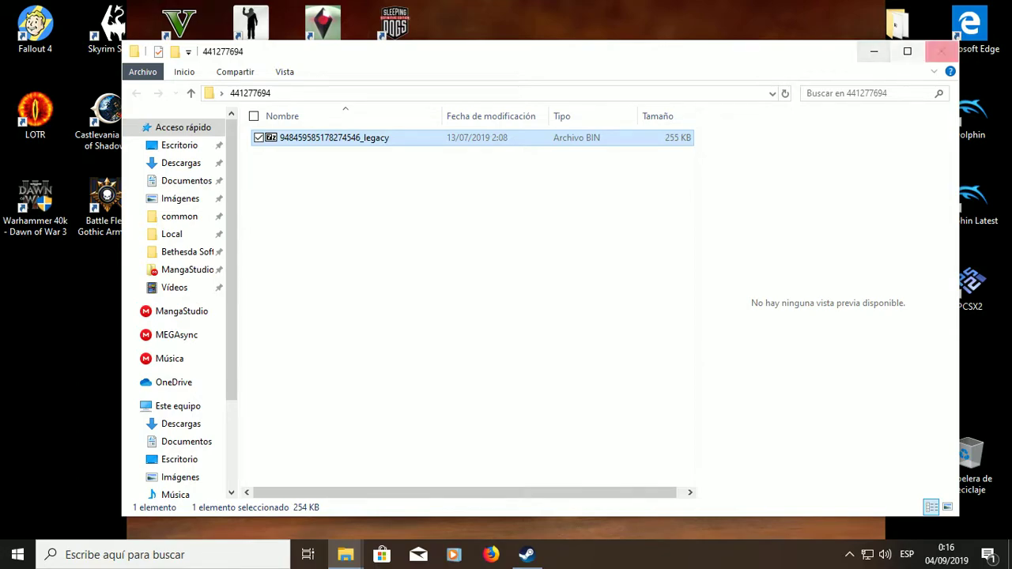
{"action": "left_click", "coordinate": [942, 51]}
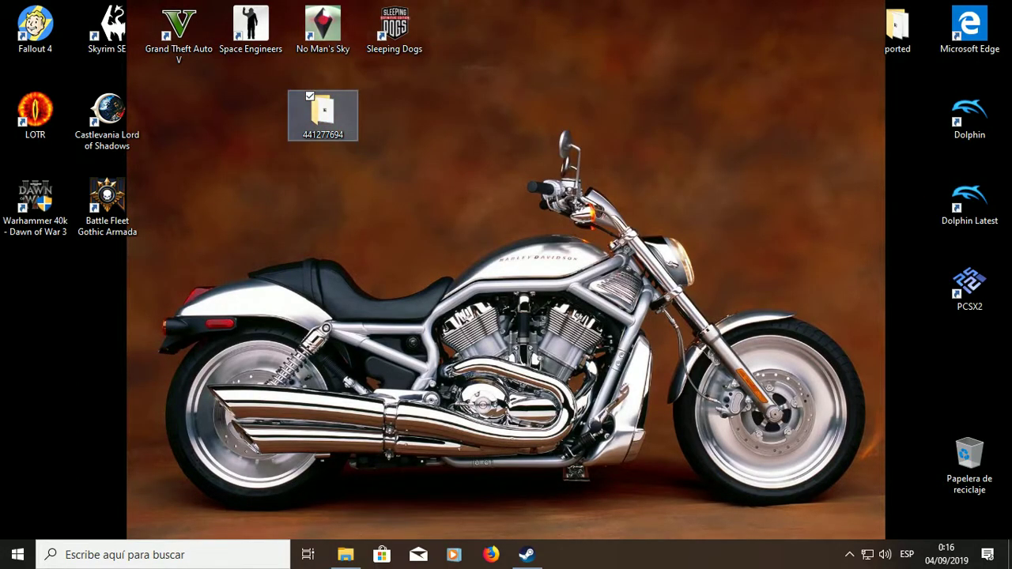
- Rename the copied mod folder on the desktop as "example mod"
{"action": "key", "text": "F2"}
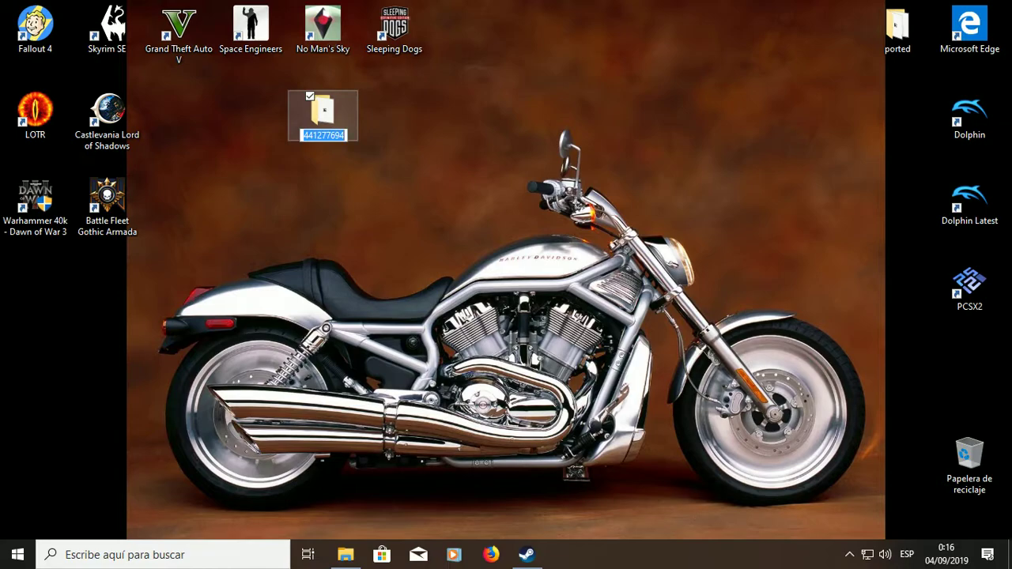
{"action": "type", "text": "example mod"}
{"action": "key", "text": "Return"}
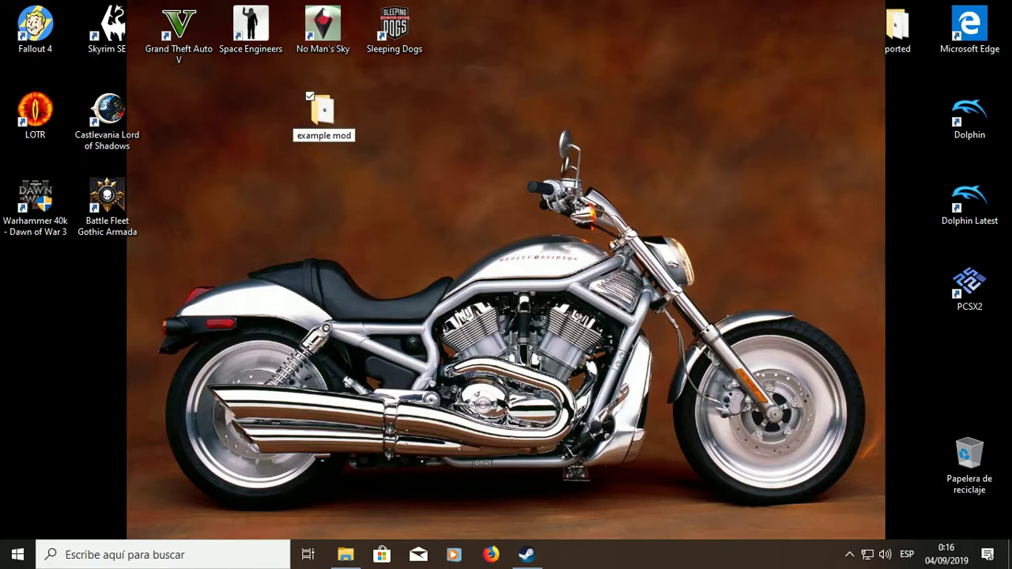
{"action": "double_click", "coordinate": [323, 115]}
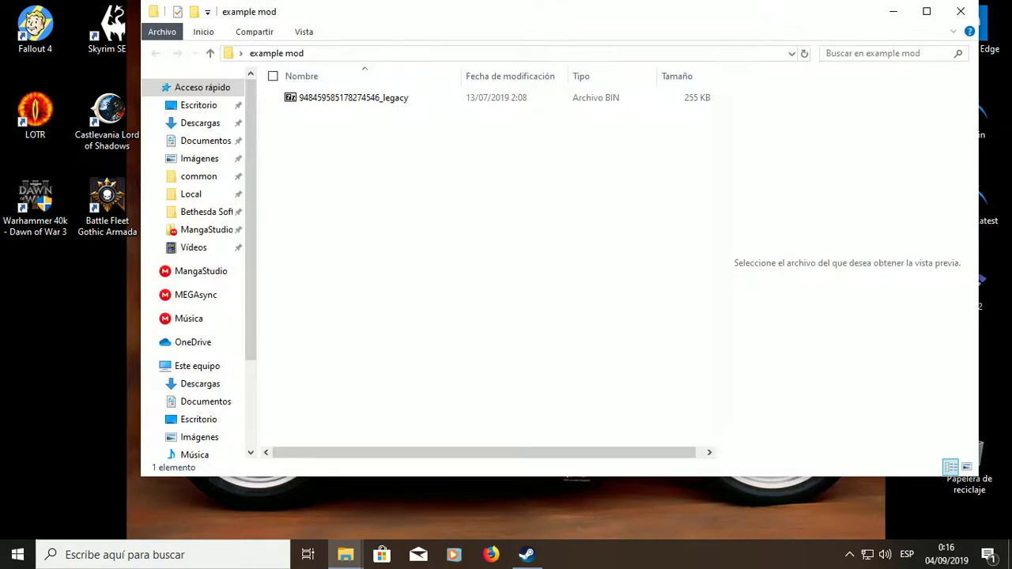
{"action": "double_click", "coordinate": [348, 97]}
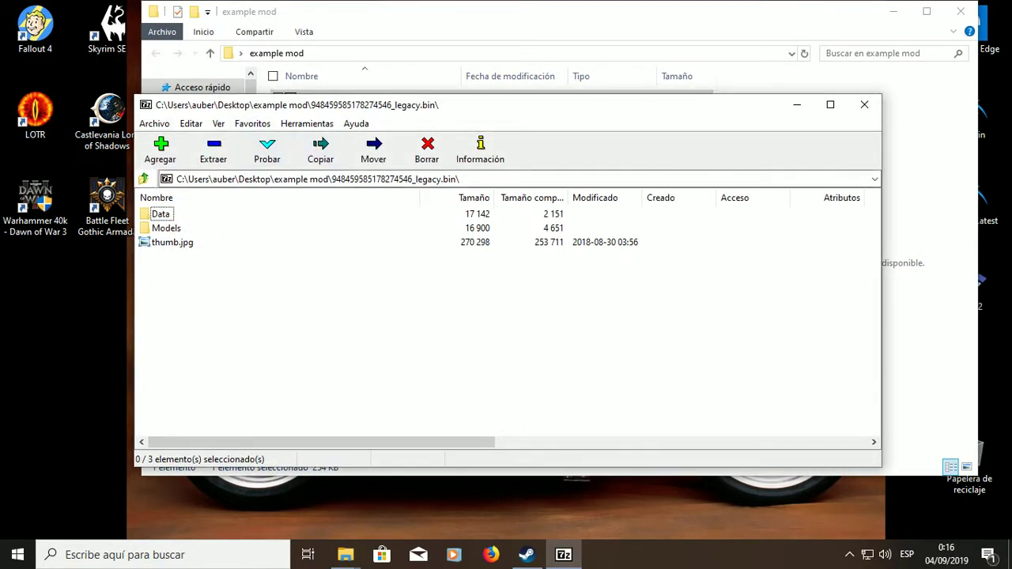
{"action": "left_click_drag", "start_coordinate": [348, 105], "coordinate": [694, 70]}
{"action": "left_click_drag", "start_coordinate": [537, 255], "coordinate": [372, 198]}
{"action": "left_click_drag", "start_coordinate": [993, 73], "coordinate": [674, 70]}
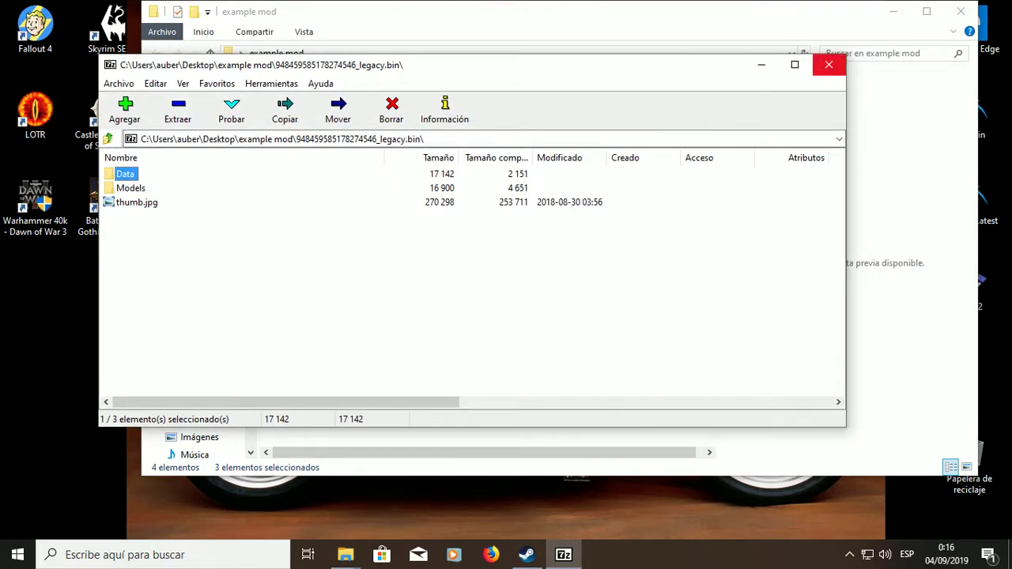
{"action": "left_click", "coordinate": [831, 64]}
{"action": "left_click", "coordinate": [353, 97]}
{"action": "right_click", "coordinate": [354, 97]}
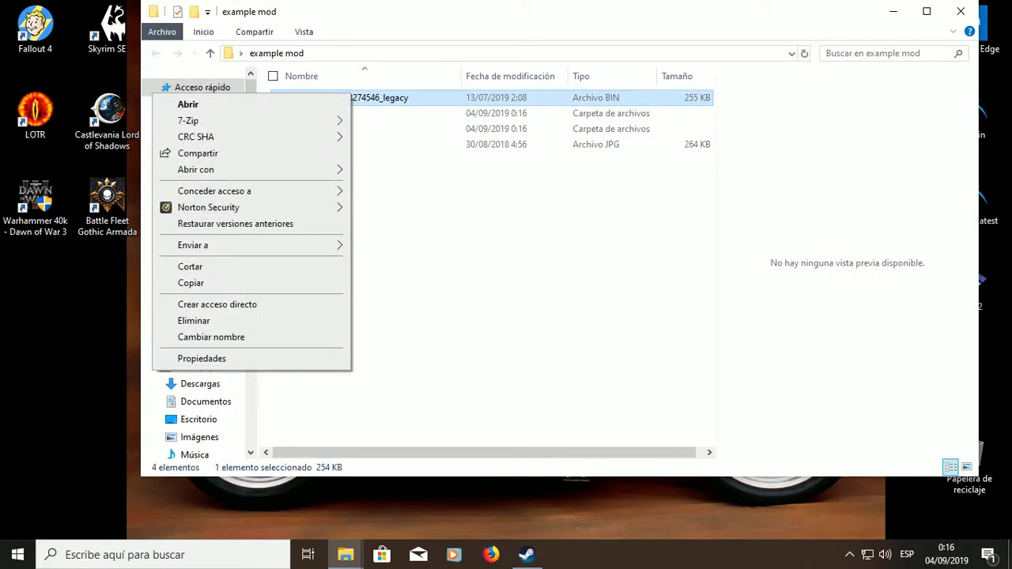
{"action": "left_click", "coordinate": [191, 320]}
{"action": "key", "text": "Return"}
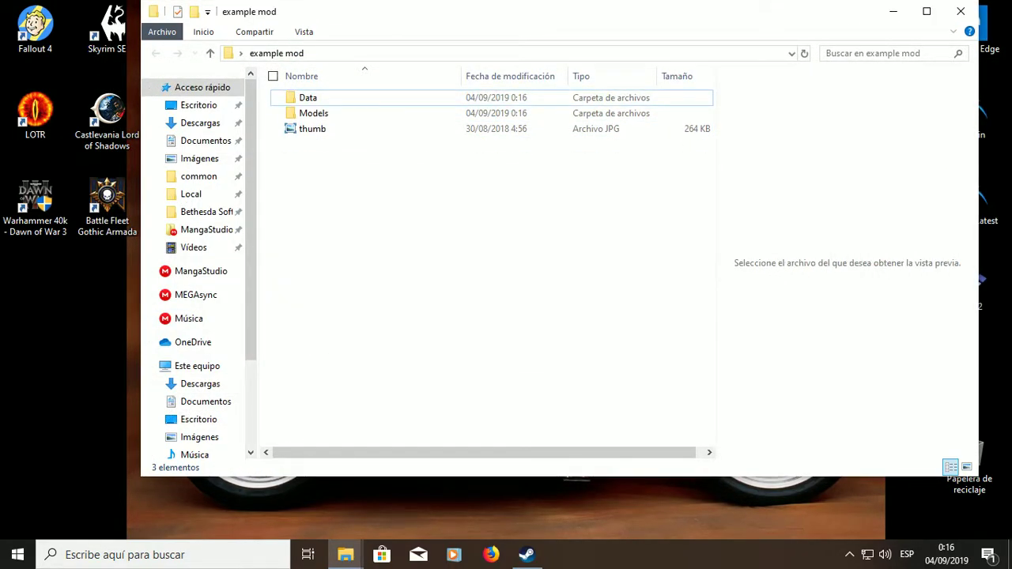
- Examine the block definitions in the CubeBlocks file of the Data folder and close the file
{"action": "double_click", "coordinate": [307, 97]}
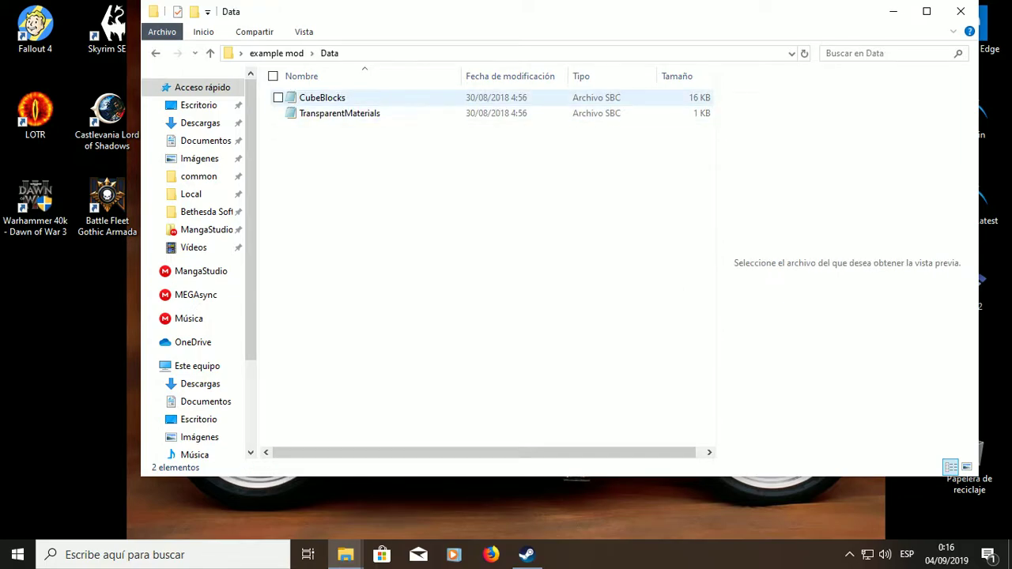
{"action": "left_click", "coordinate": [321, 97]}
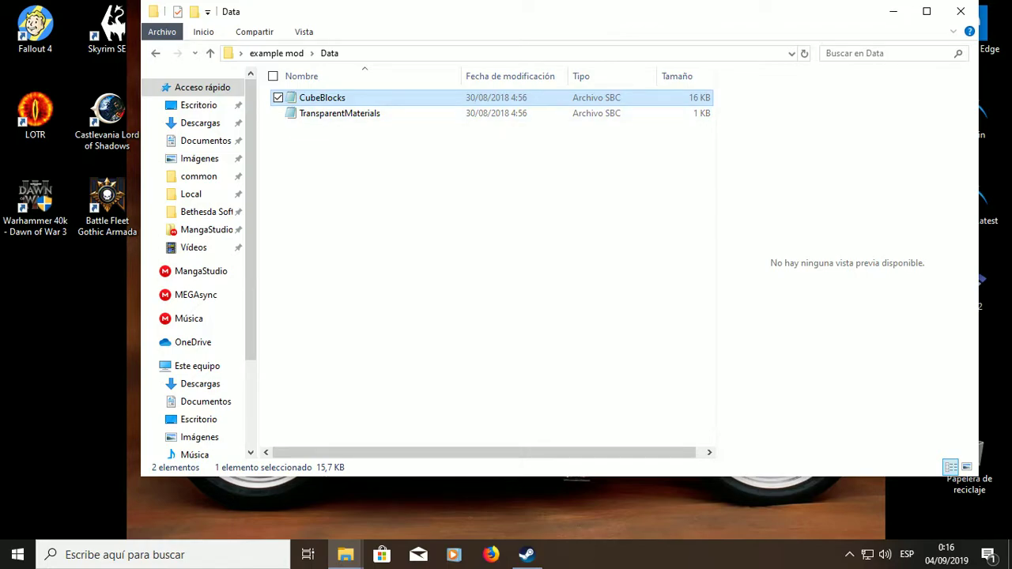
{"action": "key", "text": "Return"}
{"action": "left_click_drag", "start_coordinate": [491, 141], "coordinate": [374, 83]}
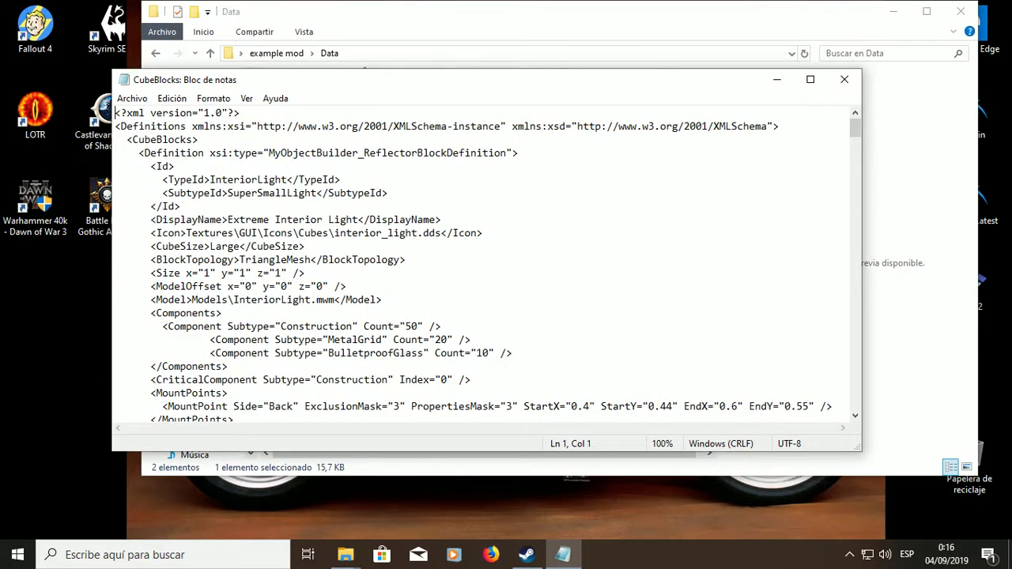
{"action": "scroll", "coordinate": [486, 265], "scroll_direction": "down", "scroll_amount": 4}
{"action": "scroll", "coordinate": [486, 265], "scroll_direction": "down", "scroll_amount": 17}
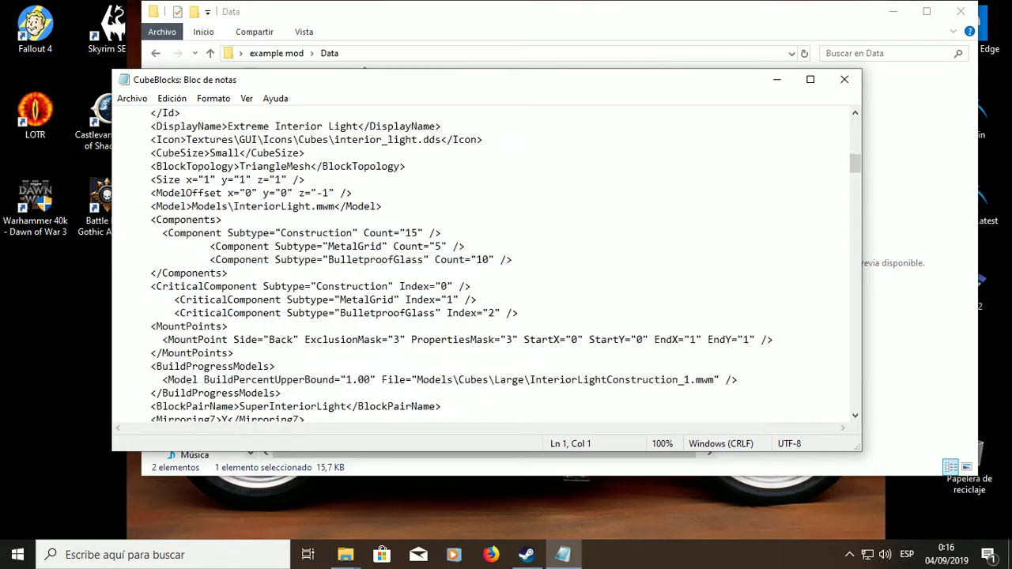
{"action": "scroll", "coordinate": [486, 265], "scroll_direction": "up", "scroll_amount": 2}
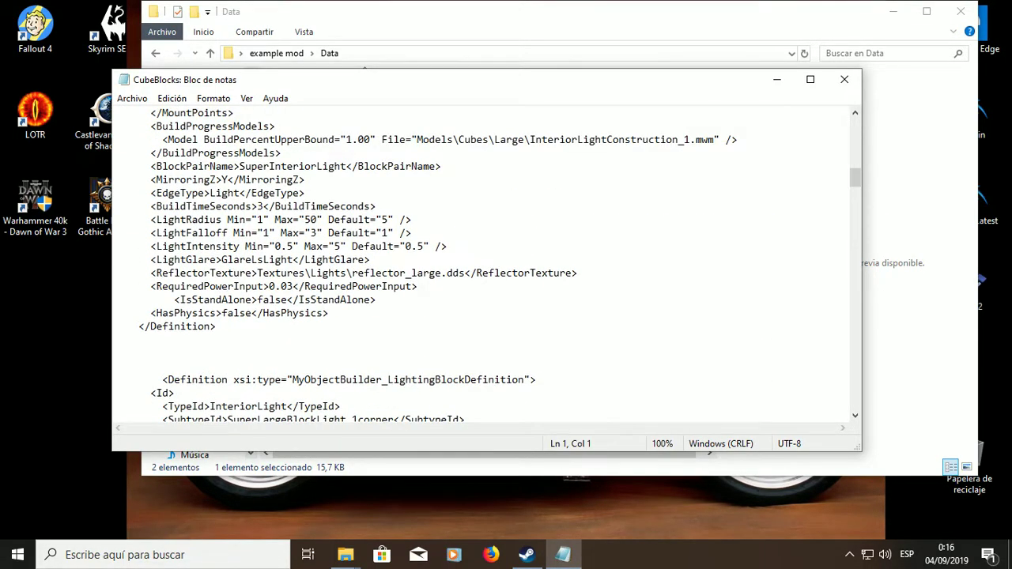
{"action": "left_click", "coordinate": [844, 79]}
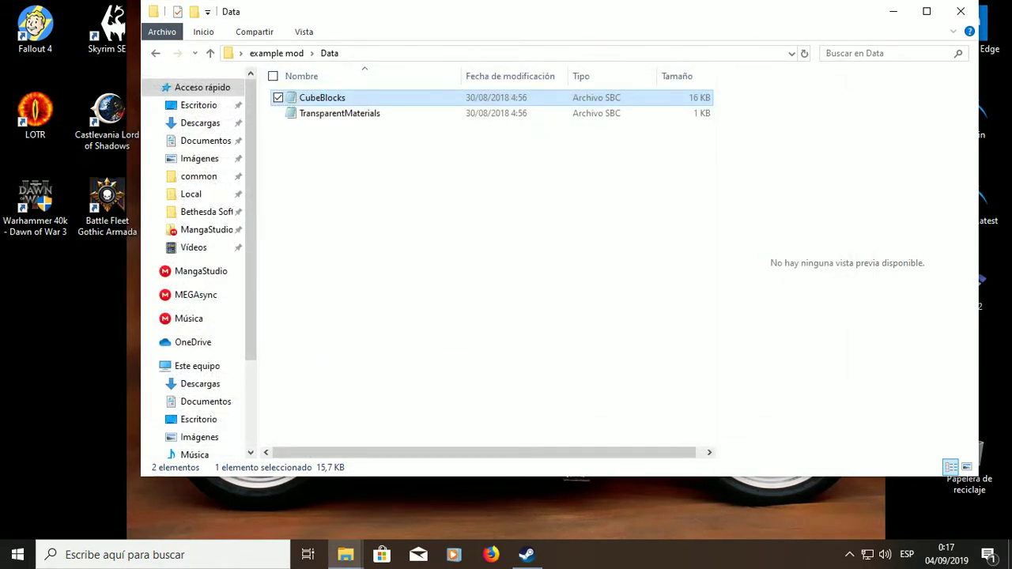
- Return to the example mod folder, then reopen CubeBlocks from Data and view its first block definition
{"action": "left_click", "coordinate": [156, 53]}
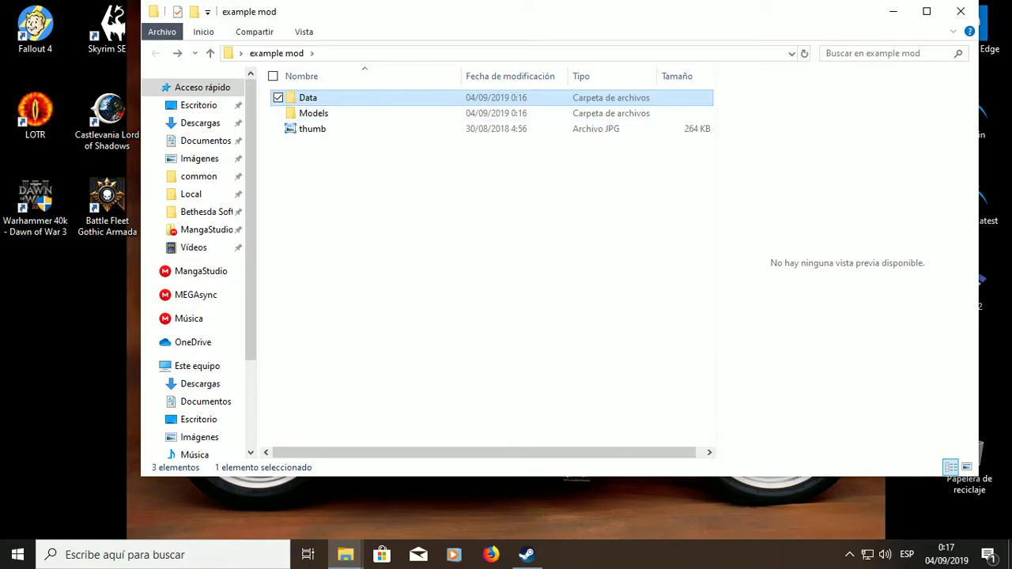
{"action": "left_click", "coordinate": [313, 113]}
{"action": "double_click", "coordinate": [307, 98]}
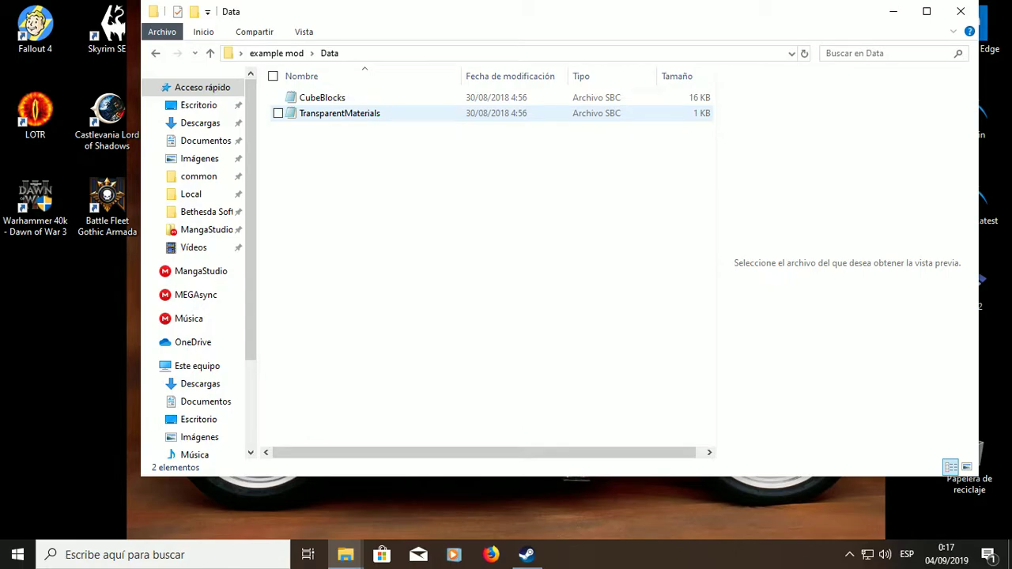
{"action": "double_click", "coordinate": [322, 98]}
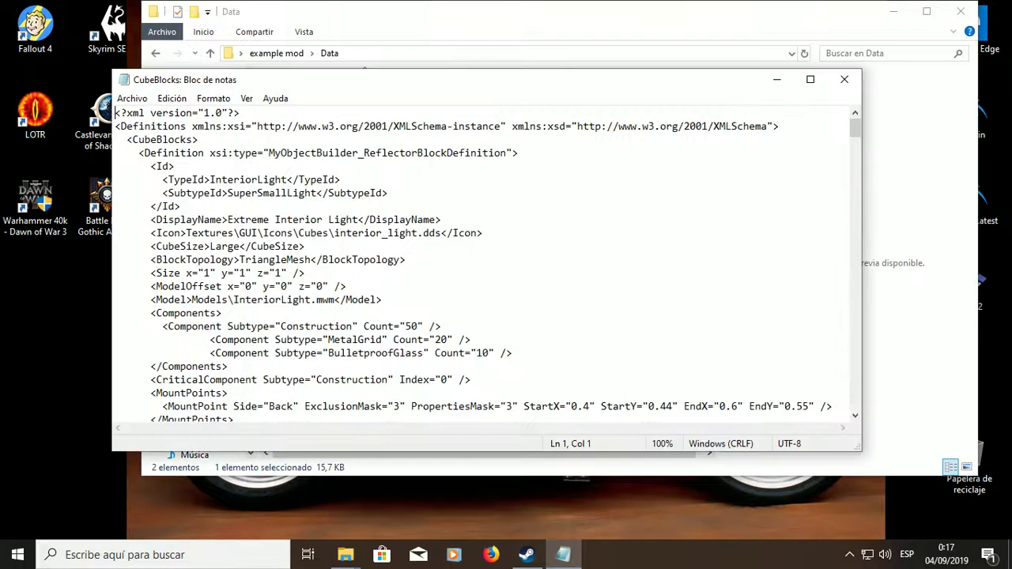
{"action": "scroll", "coordinate": [488, 264], "scroll_direction": "down", "scroll_amount": 1}
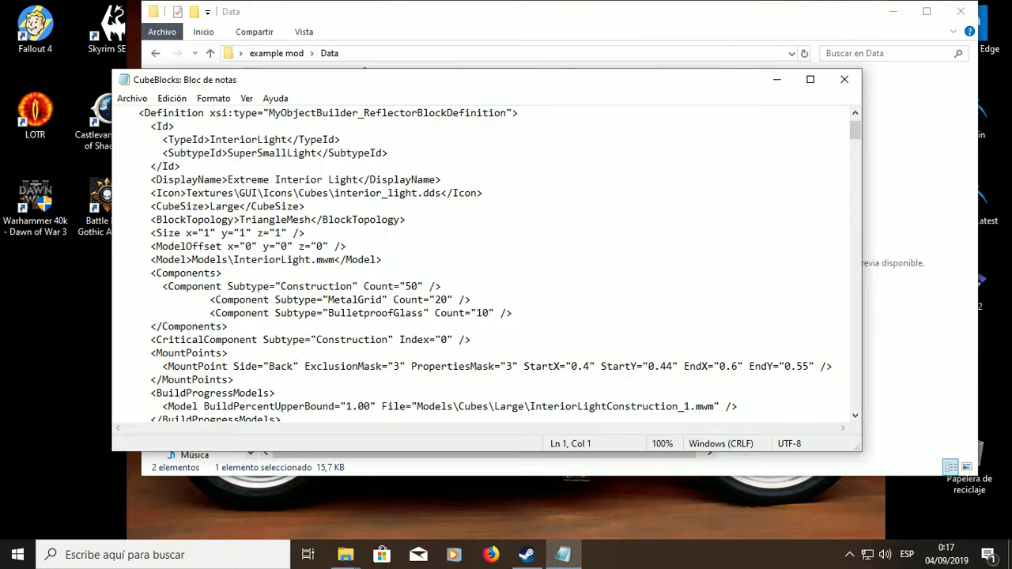
- Examine the components, mount points and light settings of the Extreme Interior Light definition in CubeBlocks and close the file
{"action": "scroll", "coordinate": [486, 265], "scroll_direction": "down", "scroll_amount": 2}
{"action": "scroll", "coordinate": [486, 265], "scroll_direction": "down", "scroll_amount": 1}
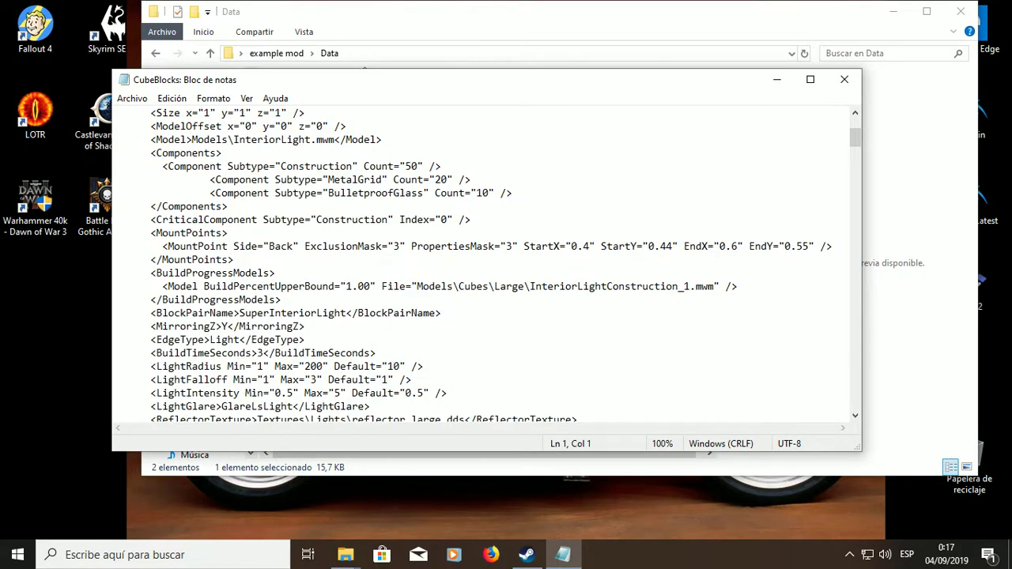
{"action": "scroll", "coordinate": [486, 265], "scroll_direction": "down", "scroll_amount": 2}
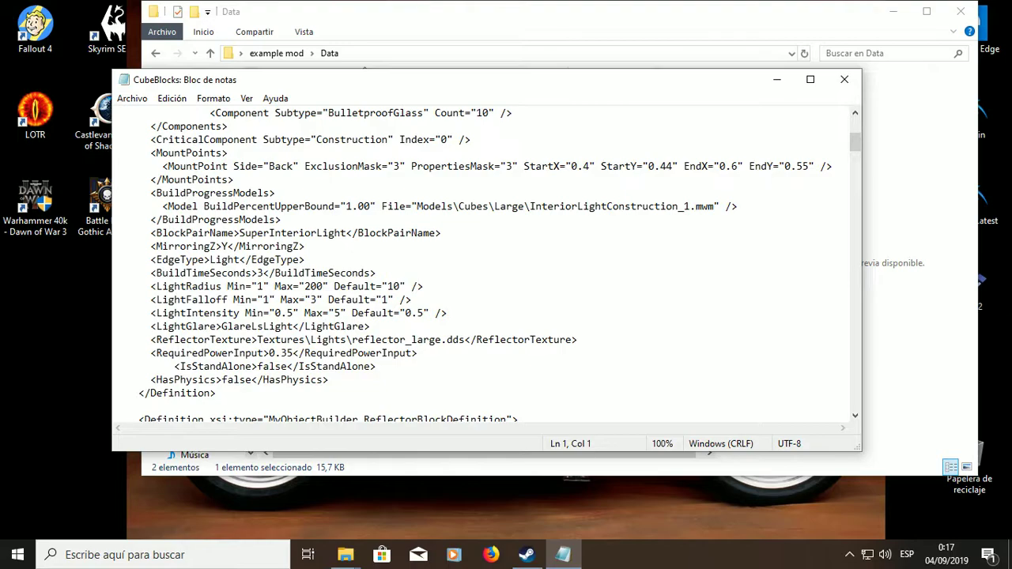
{"action": "left_click", "coordinate": [845, 79]}
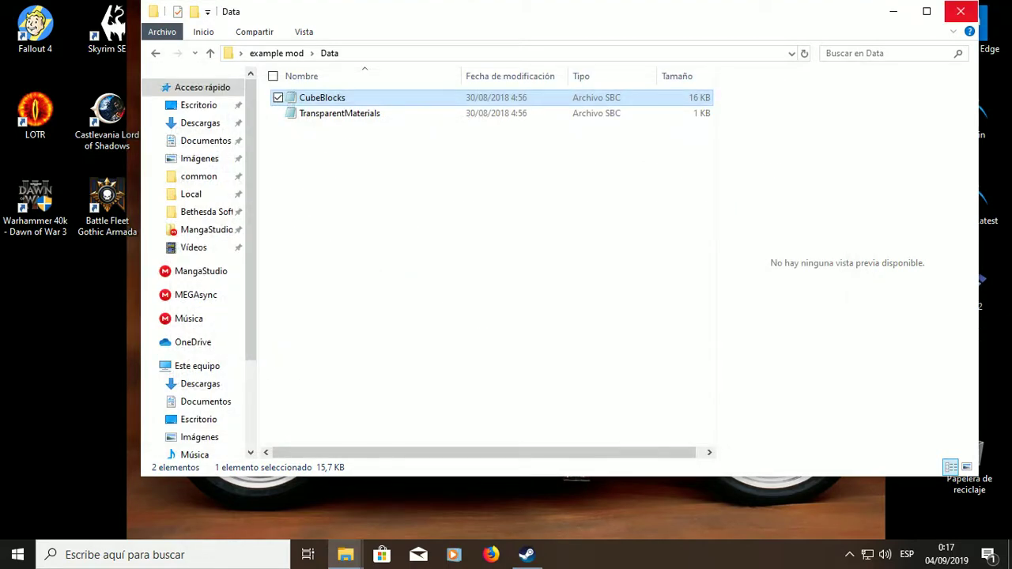
- Close the Data folder window and move the example mod folder from the desktop to the Recycle Bin
{"action": "left_click", "coordinate": [960, 11]}
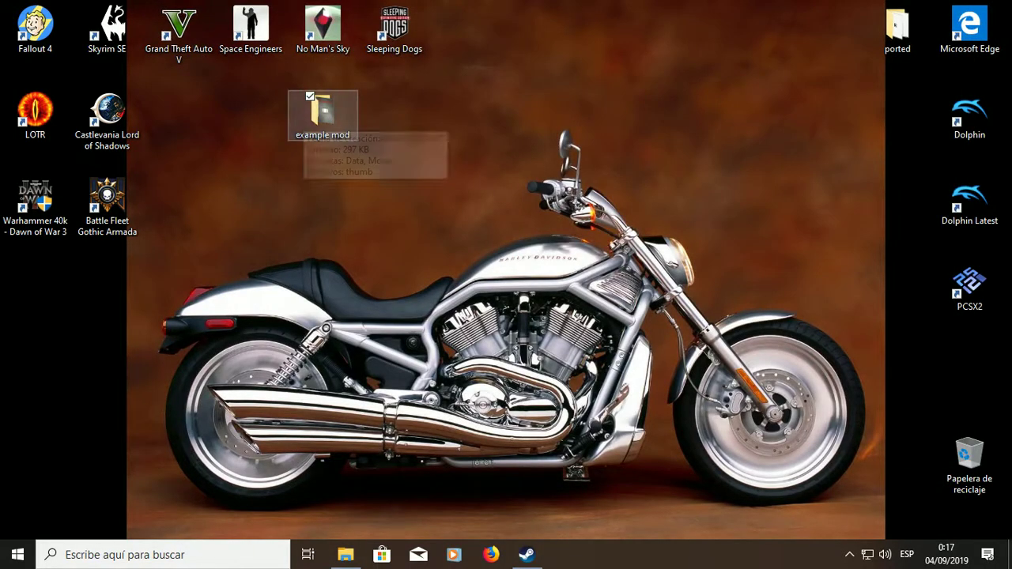
{"action": "left_click_drag", "start_coordinate": [323, 115], "coordinate": [968, 457]}
- Bring up the Workshop content folder 244850 and look over its numbered mod folders
{"action": "left_click", "coordinate": [346, 554]}
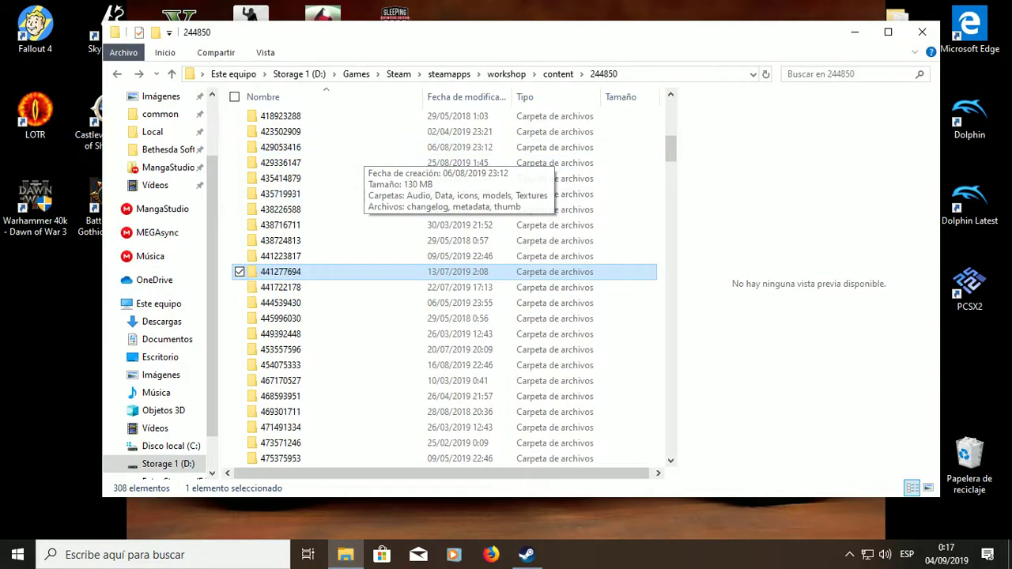
{"action": "scroll", "coordinate": [443, 284], "scroll_direction": "up", "scroll_amount": 8}
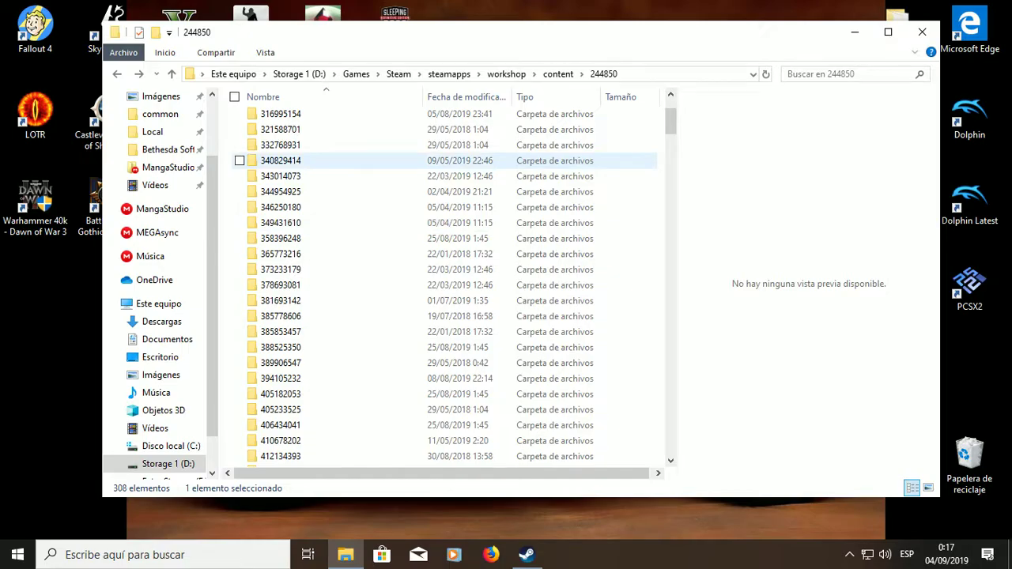
{"action": "left_click", "coordinate": [345, 554]}
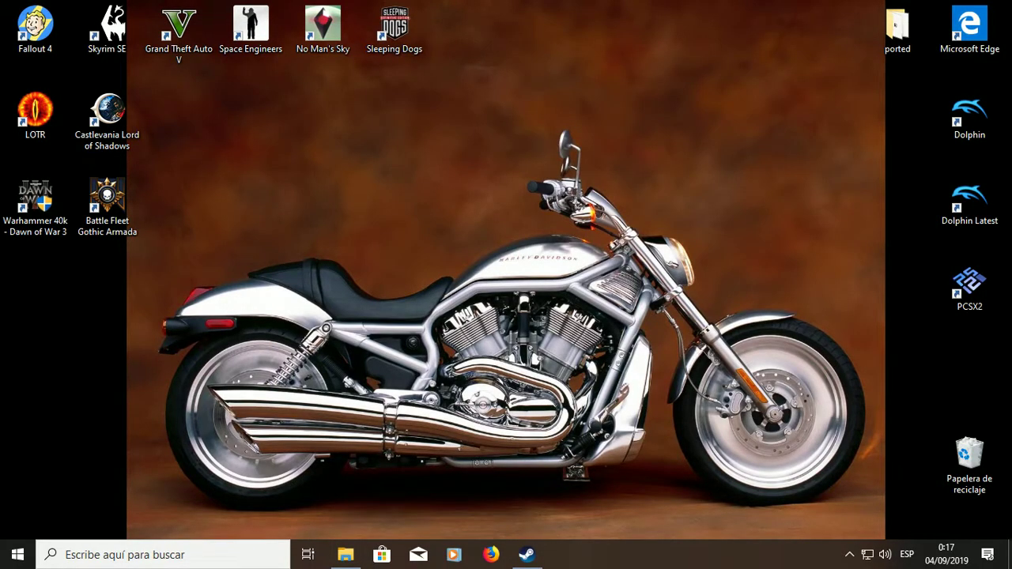
{"action": "left_click", "coordinate": [346, 554]}
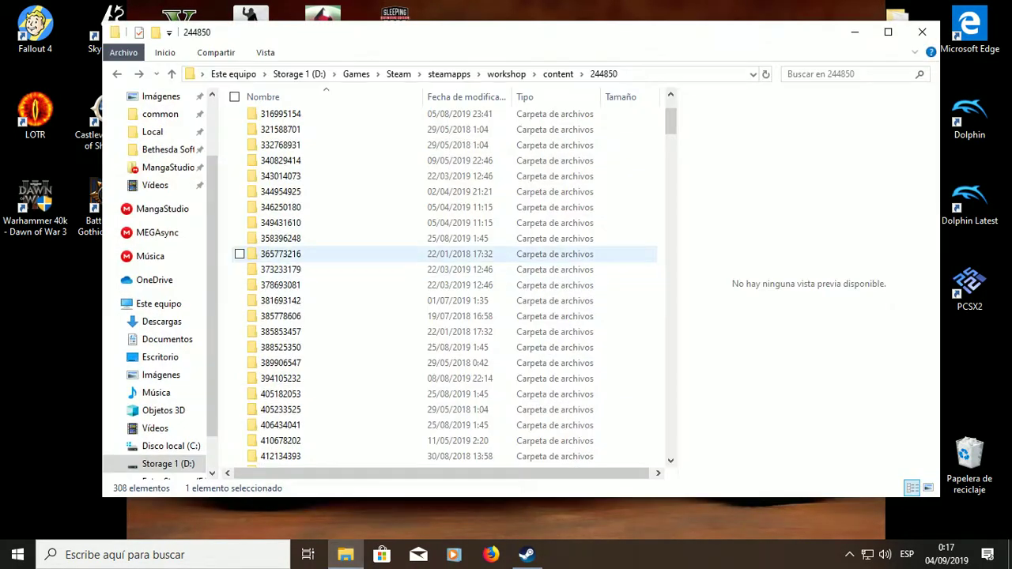
{"action": "right_click", "coordinate": [228, 202]}
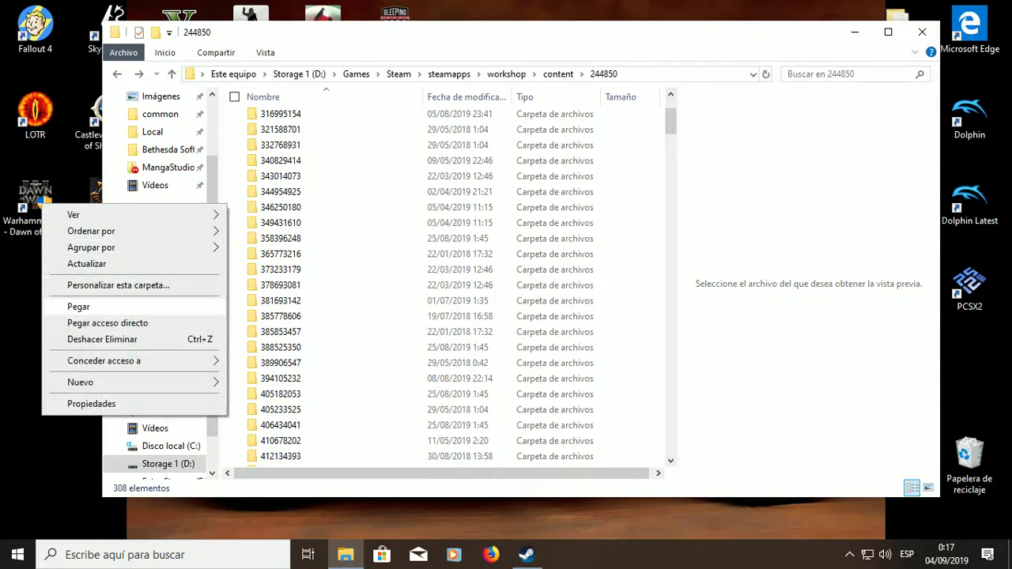
{"action": "left_click", "coordinate": [281, 144]}
{"action": "left_click", "coordinate": [289, 161]}
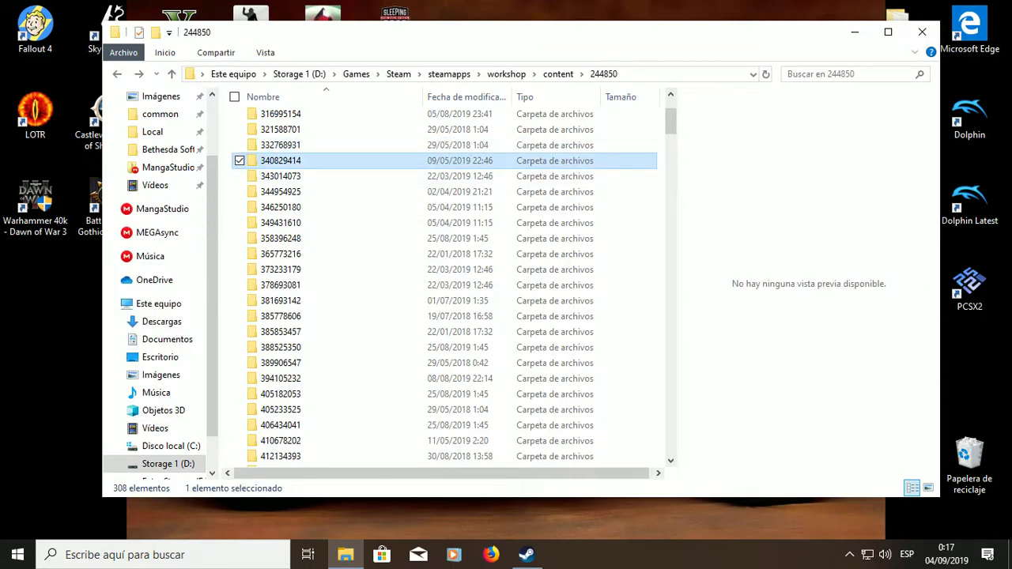
{"action": "key", "text": "F2"}
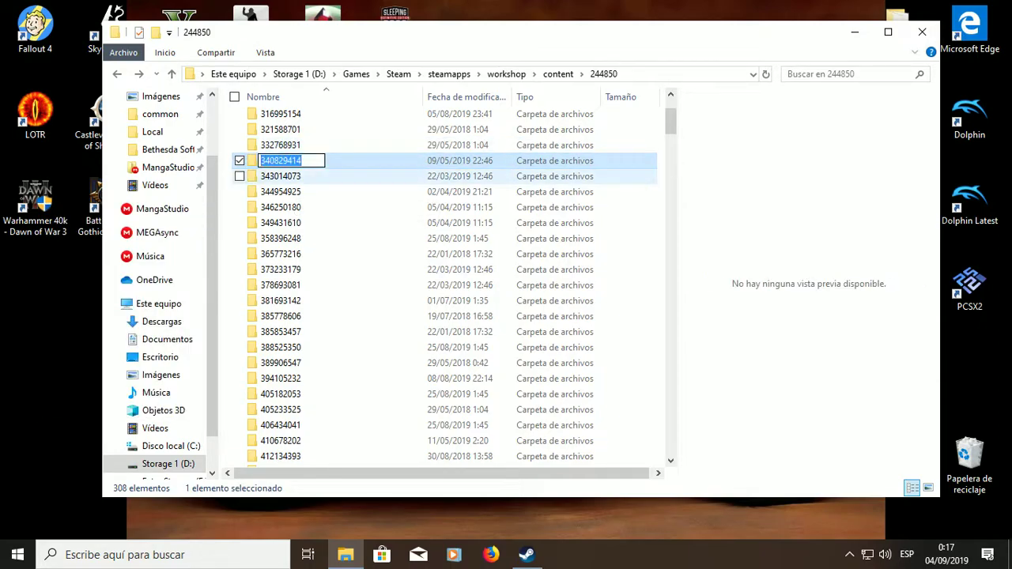
{"action": "left_click", "coordinate": [281, 176]}
{"action": "left_click", "coordinate": [280, 160]}
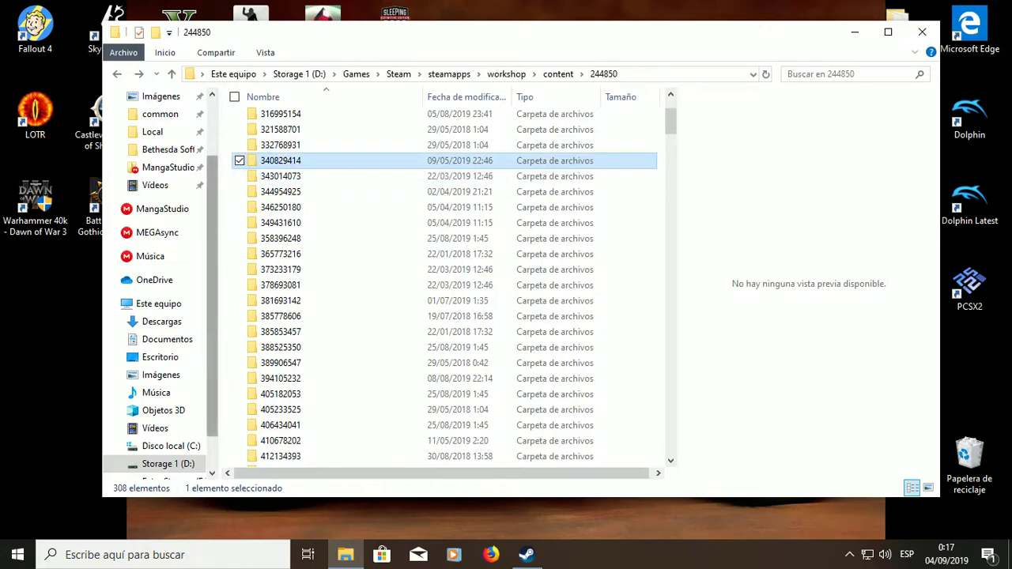
{"action": "left_click", "coordinate": [226, 176]}
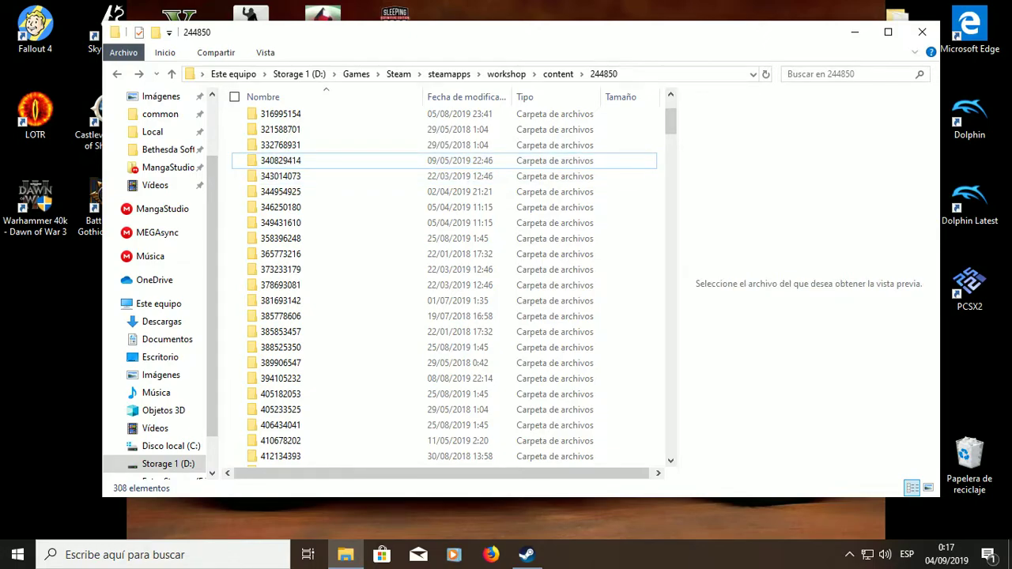
{"action": "scroll", "coordinate": [238, 197], "scroll_direction": "up", "scroll_amount": 2}
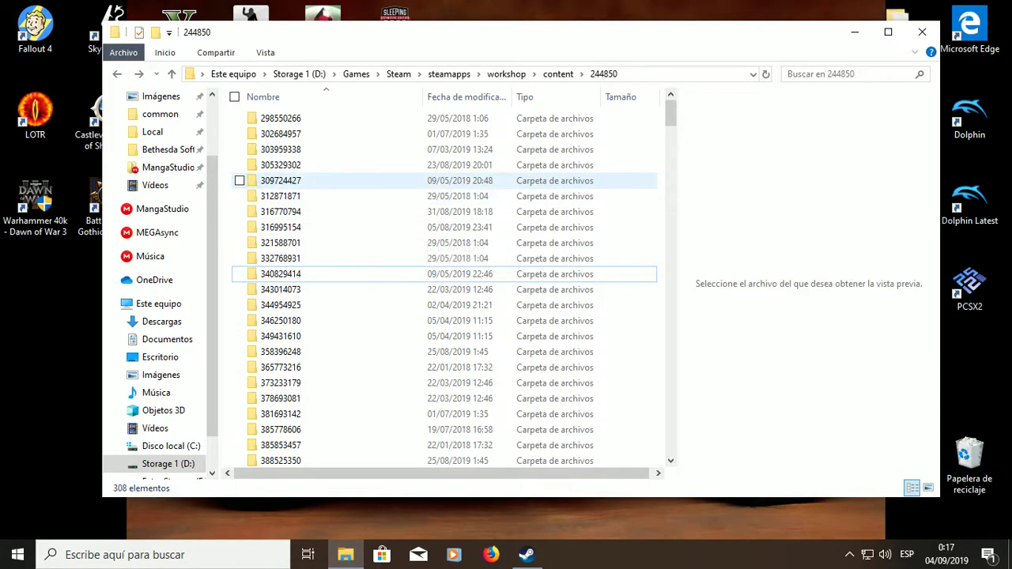
- Open the Mods folder inside the SpaceEngineers folder of AppData\Roaming
{"action": "left_click", "coordinate": [153, 131]}
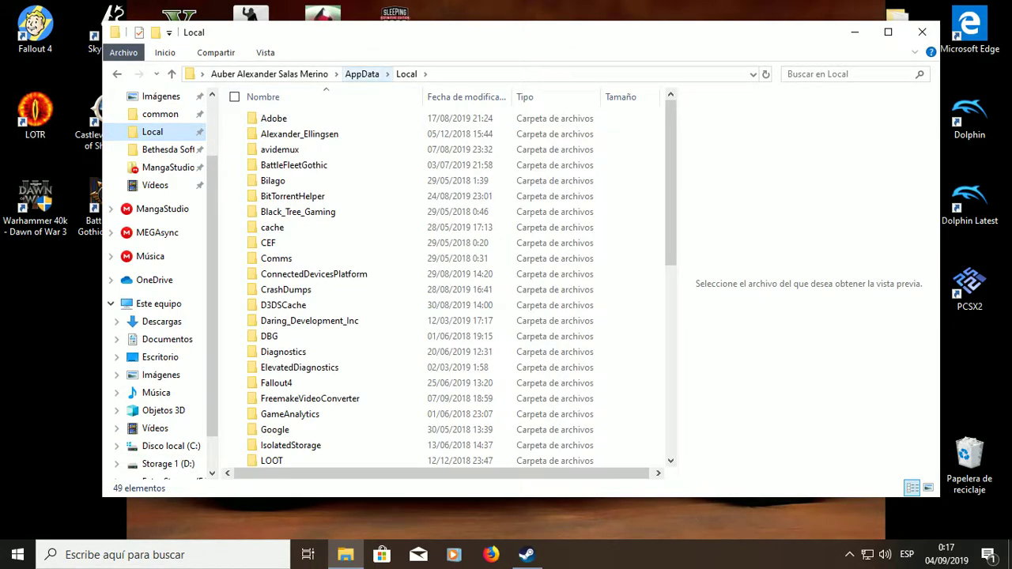
{"action": "left_click", "coordinate": [365, 73]}
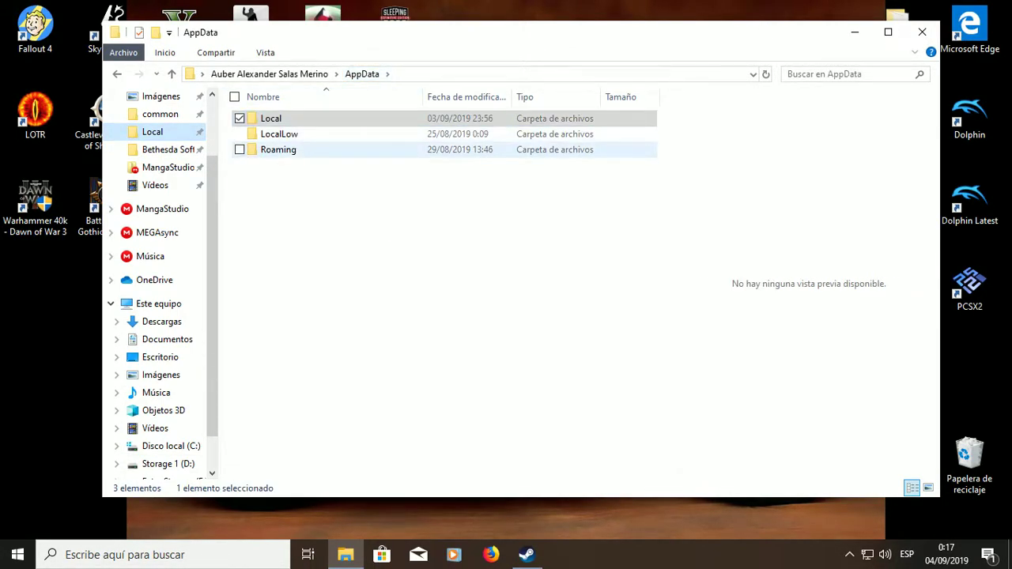
{"action": "double_click", "coordinate": [279, 150]}
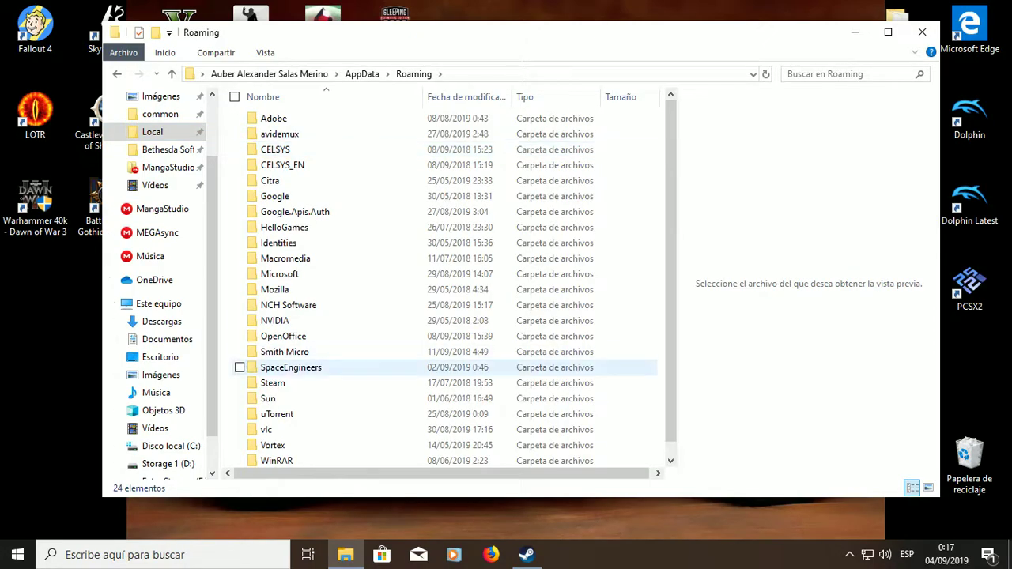
{"action": "scroll", "coordinate": [317, 366], "scroll_direction": "down", "scroll_amount": 1}
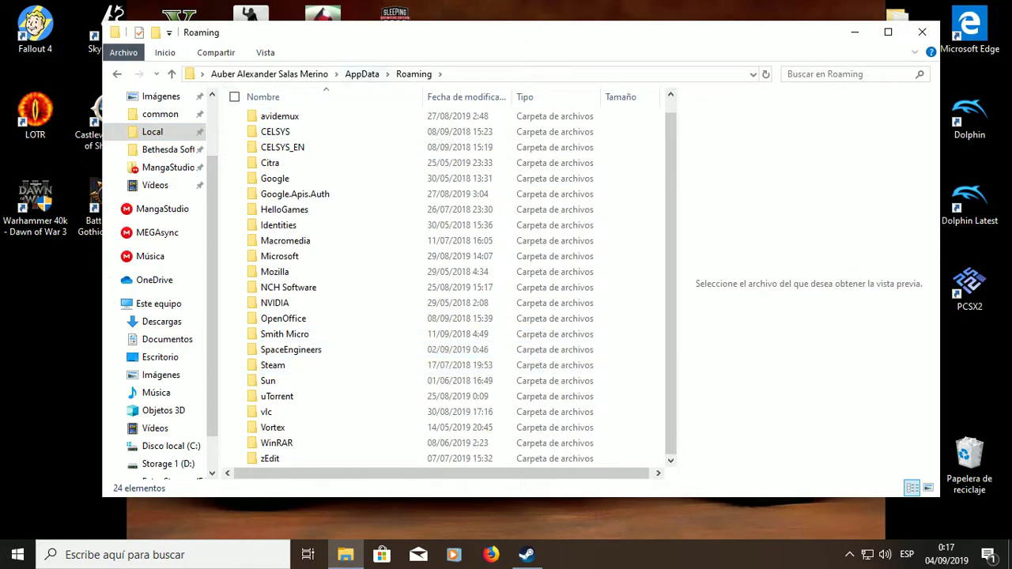
{"action": "double_click", "coordinate": [261, 349]}
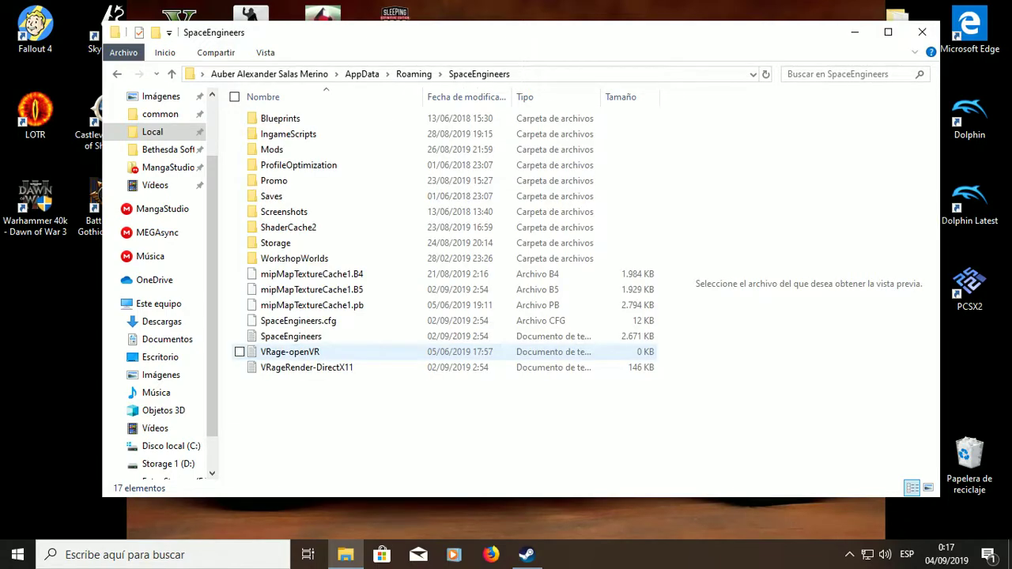
{"action": "double_click", "coordinate": [271, 149]}
{"action": "left_click_drag", "start_coordinate": [341, 339], "coordinate": [286, 115]}
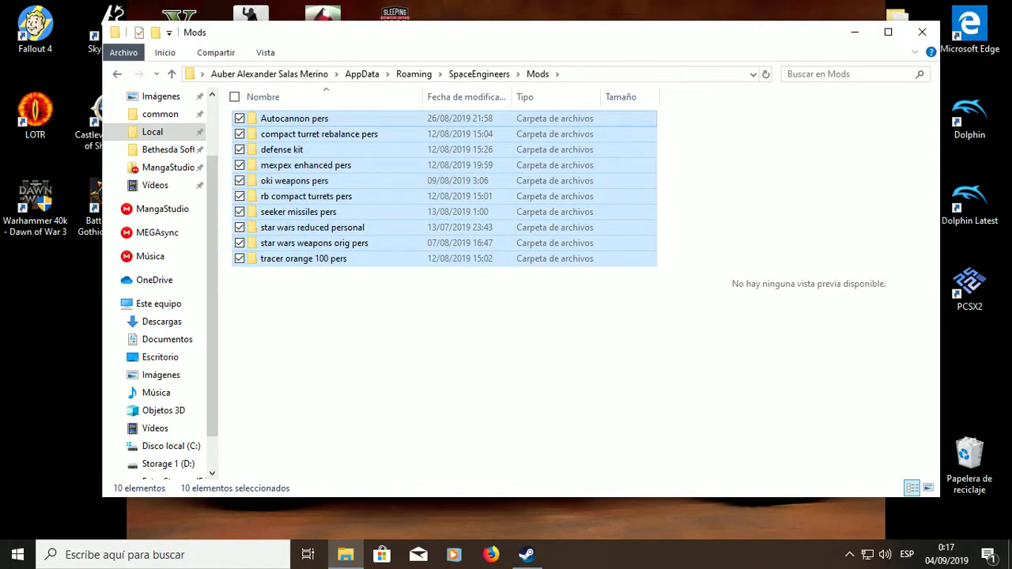
{"action": "left_click_drag", "start_coordinate": [311, 303], "coordinate": [257, 112]}
{"action": "left_click", "coordinate": [312, 303]}
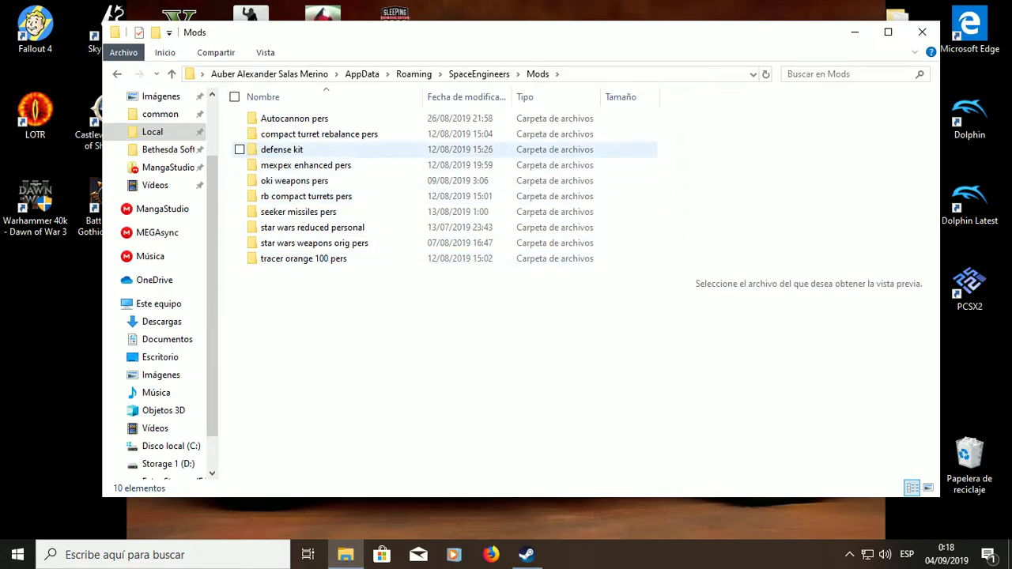
- Open the Data folder of the compact turret rebalance pers mod and single out its Ammos_CLTB and Weapons_CLTB files
{"action": "double_click", "coordinate": [324, 134]}
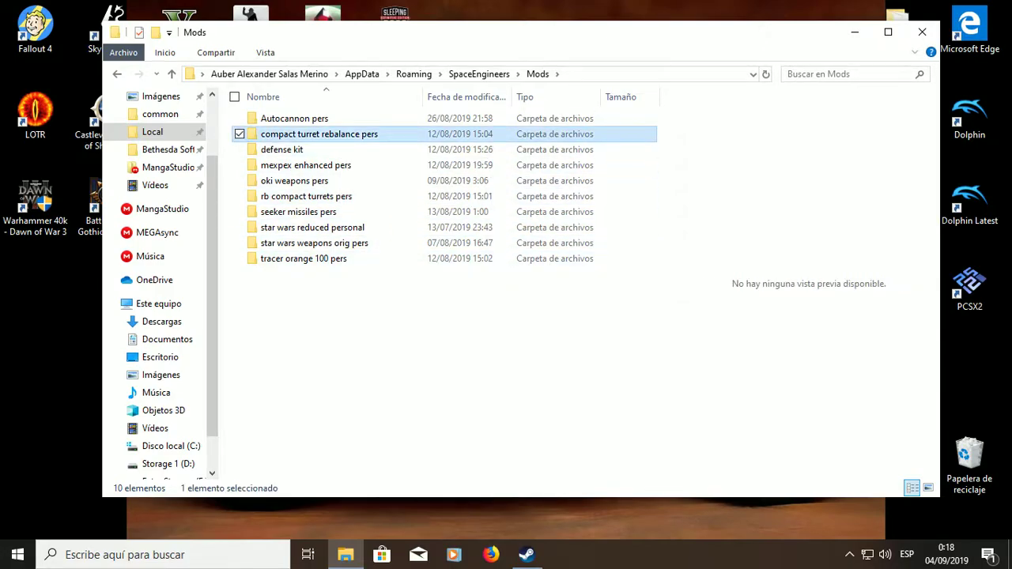
{"action": "double_click", "coordinate": [268, 118]}
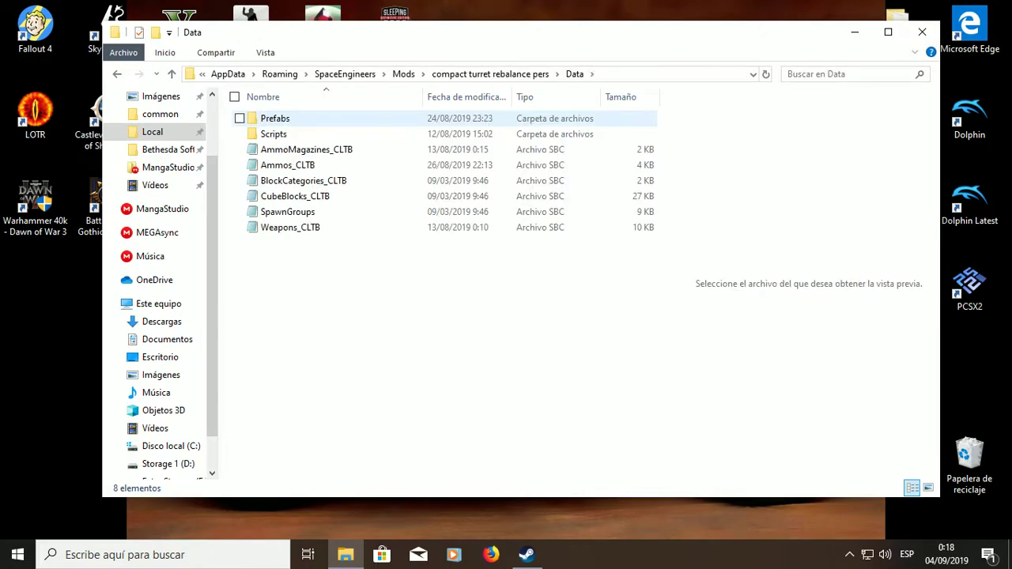
{"action": "left_click", "coordinate": [298, 165]}
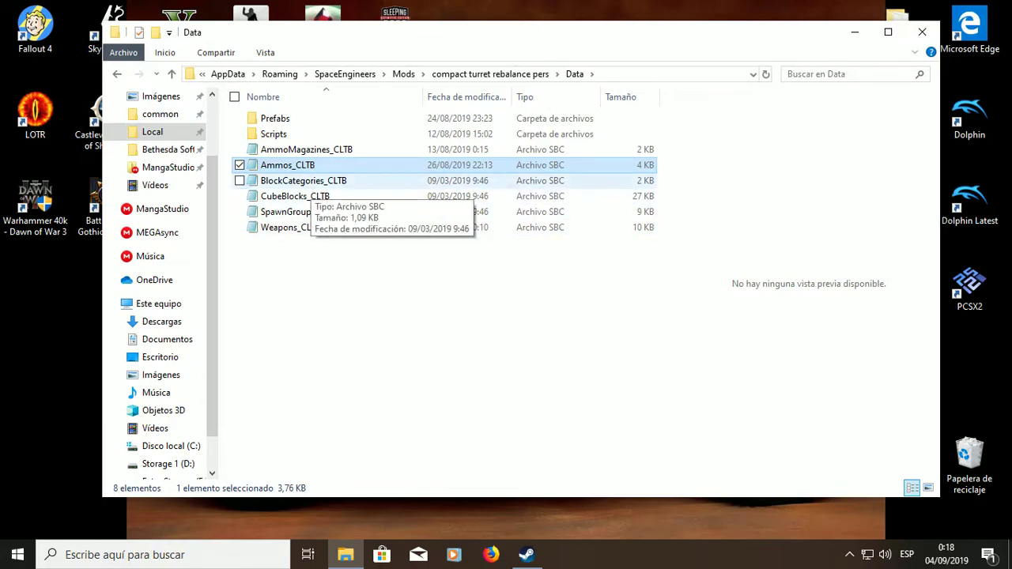
{"action": "left_click", "coordinate": [298, 227]}
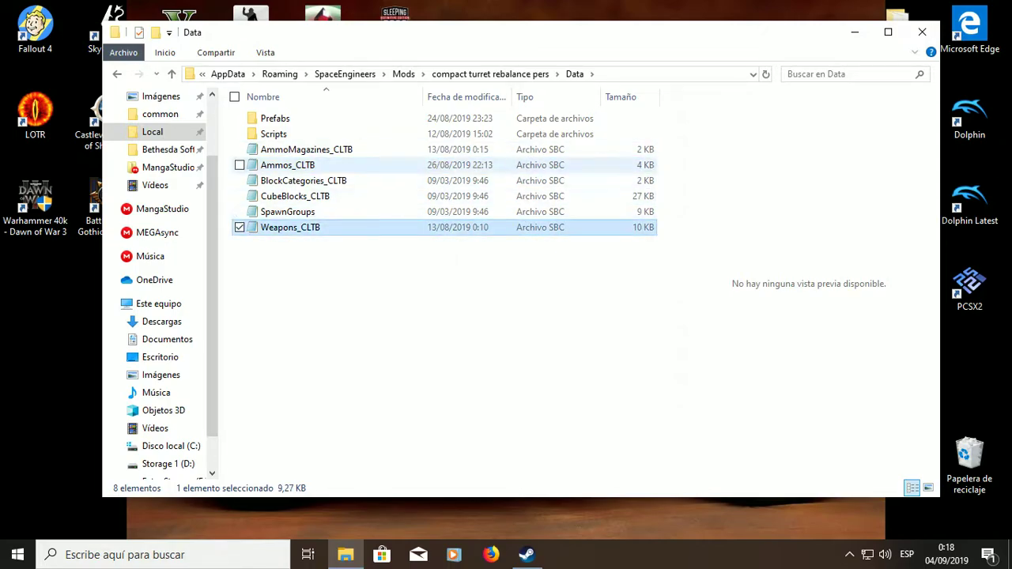
- Examine the block category definitions in the BlockCategories_CLTB file and close it
{"action": "double_click", "coordinate": [304, 181]}
{"action": "scroll", "coordinate": [487, 265], "scroll_direction": "down", "scroll_amount": 1}
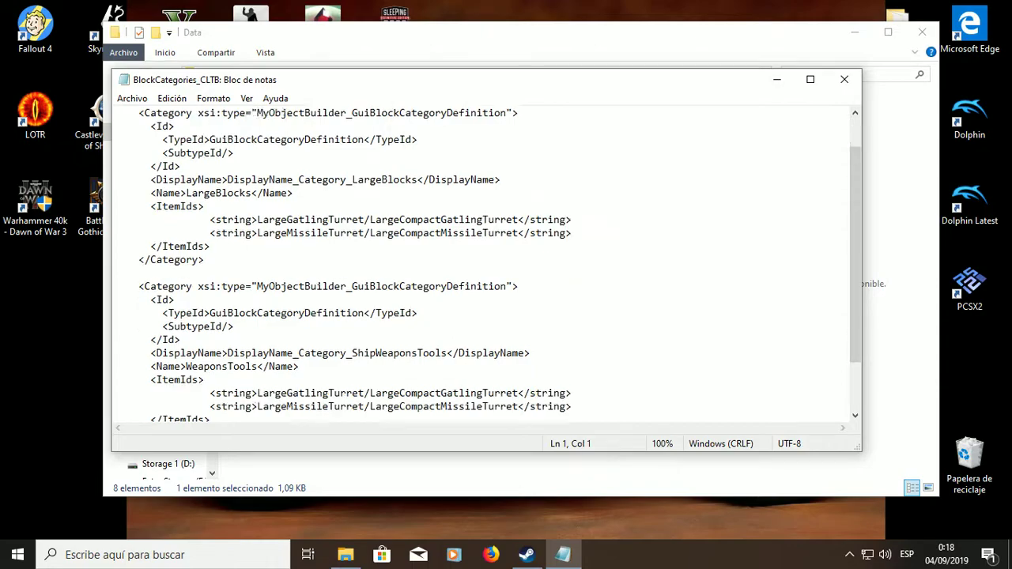
{"action": "scroll", "coordinate": [487, 265], "scroll_direction": "down", "scroll_amount": 2}
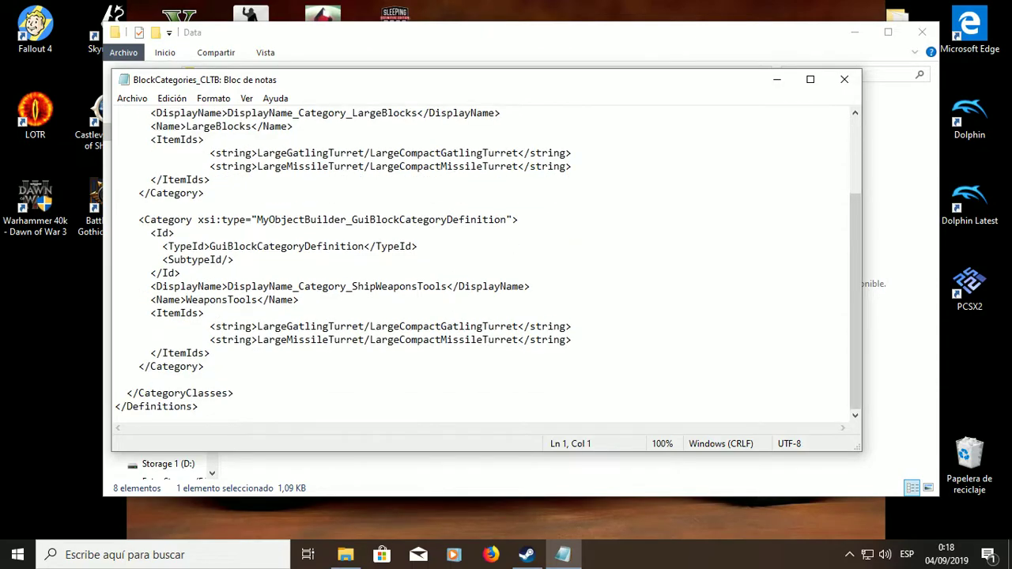
{"action": "left_click", "coordinate": [845, 79]}
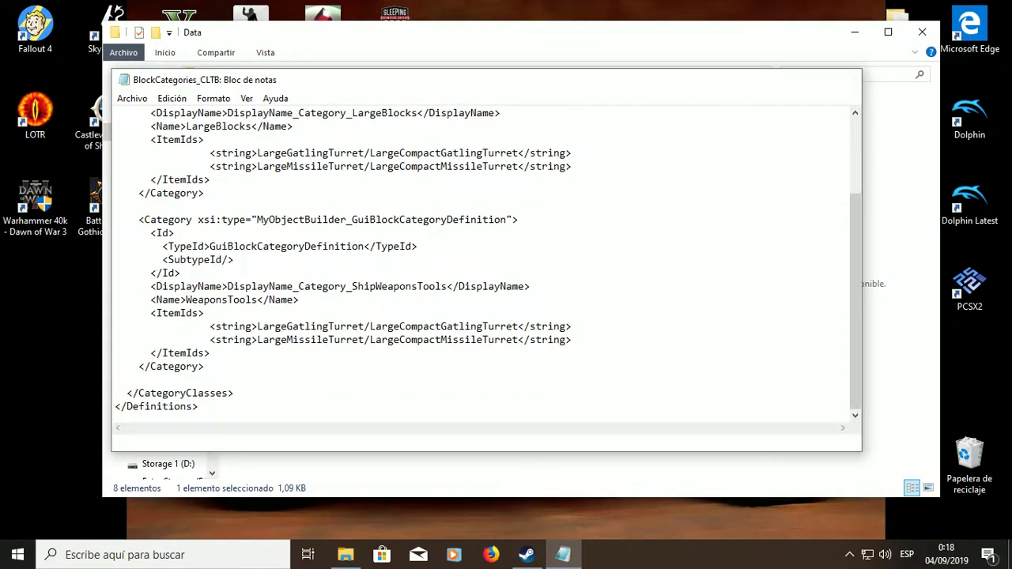
- Examine the Normal Gatling Turret definition and its component list in the CubeBlocks_CLTB file and close it
{"action": "double_click", "coordinate": [295, 196]}
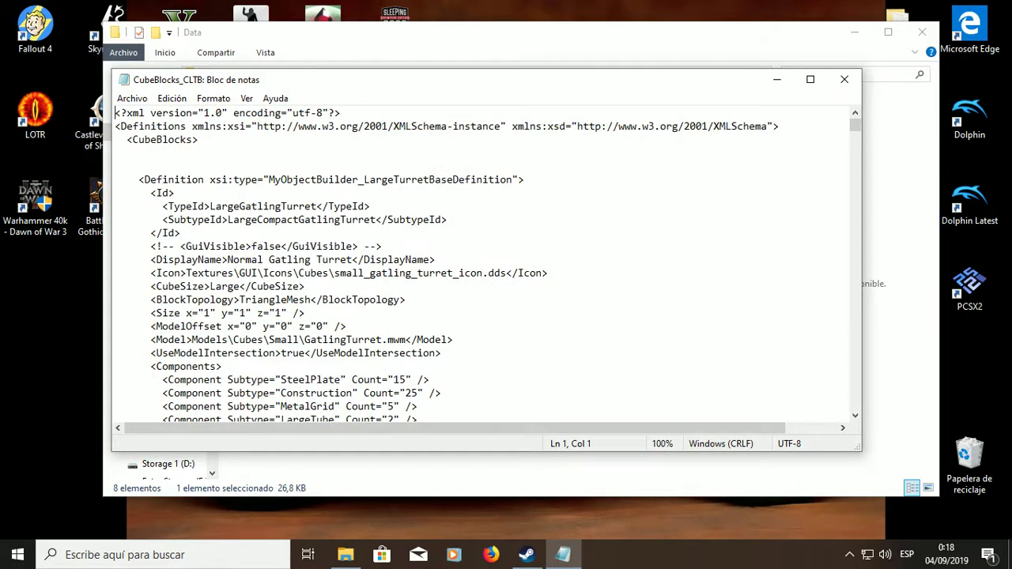
{"action": "scroll", "coordinate": [486, 265], "scroll_direction": "down", "scroll_amount": 5}
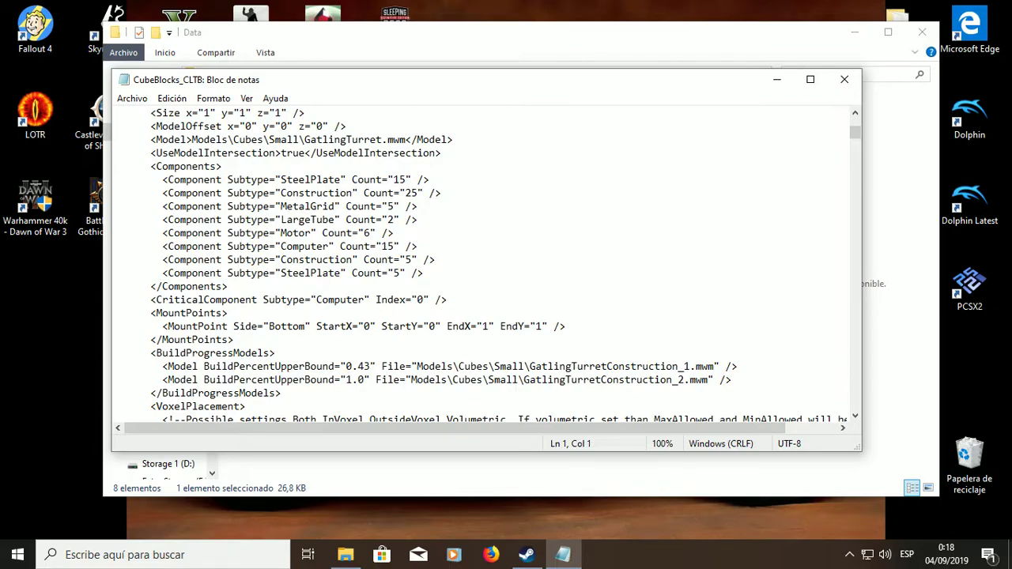
{"action": "scroll", "coordinate": [487, 265], "scroll_direction": "up", "scroll_amount": 3}
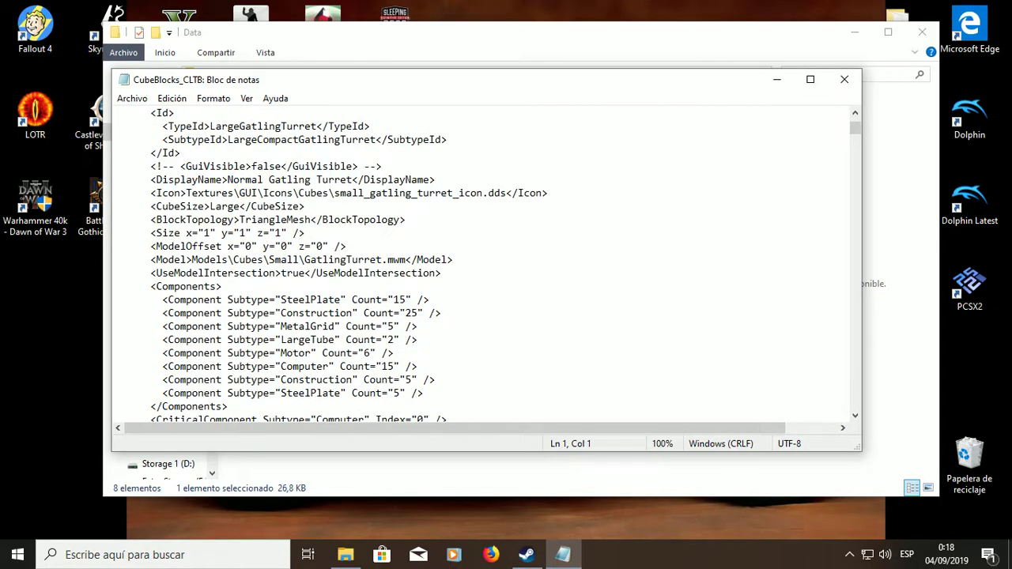
{"action": "scroll", "coordinate": [486, 265], "scroll_direction": "down", "scroll_amount": 2}
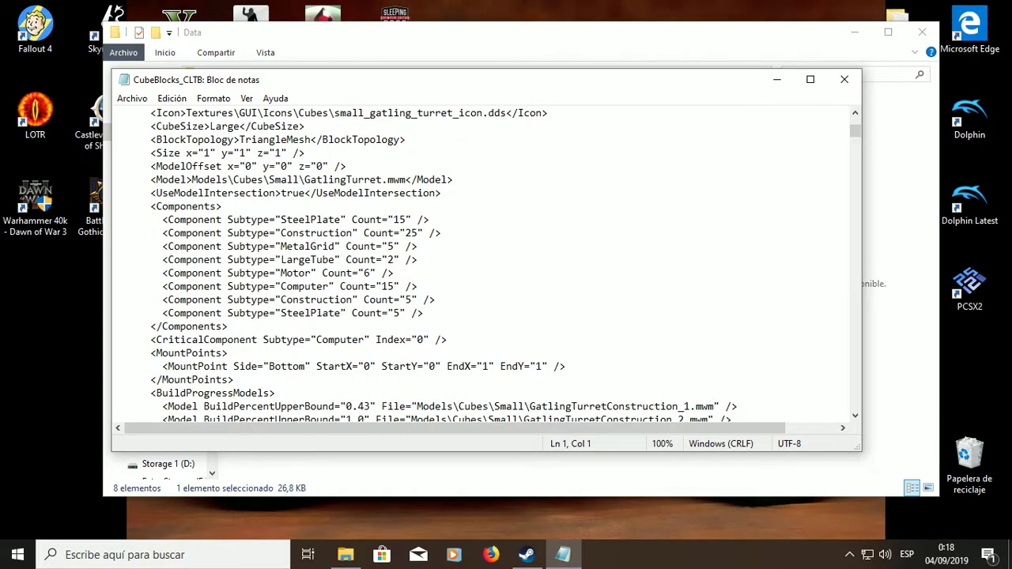
{"action": "left_click", "coordinate": [291, 260]}
{"action": "left_click", "coordinate": [845, 79]}
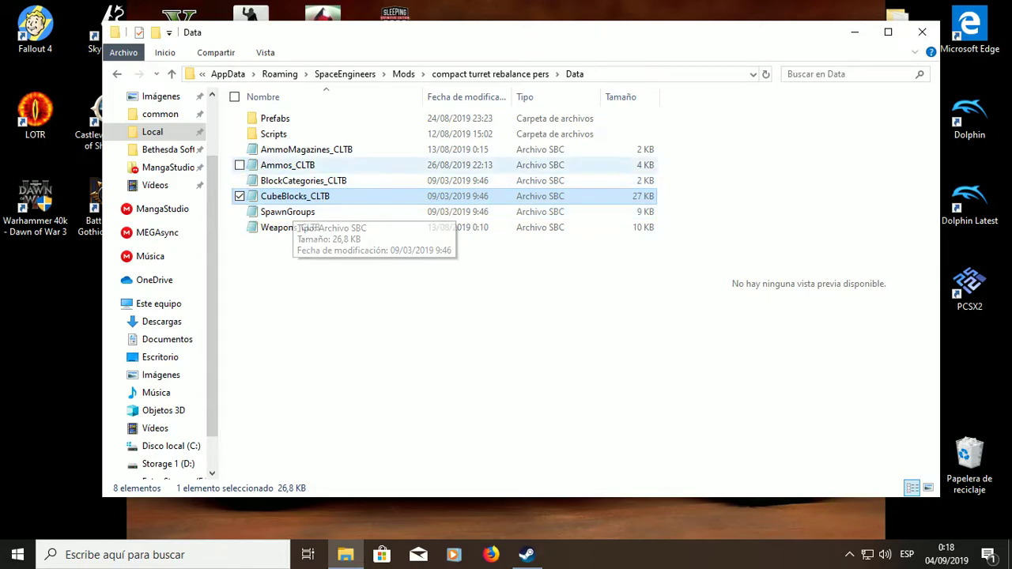
- Open the Ammos_CLTB file briefly, close it and select the Weapons_CLTB file
{"action": "double_click", "coordinate": [253, 164]}
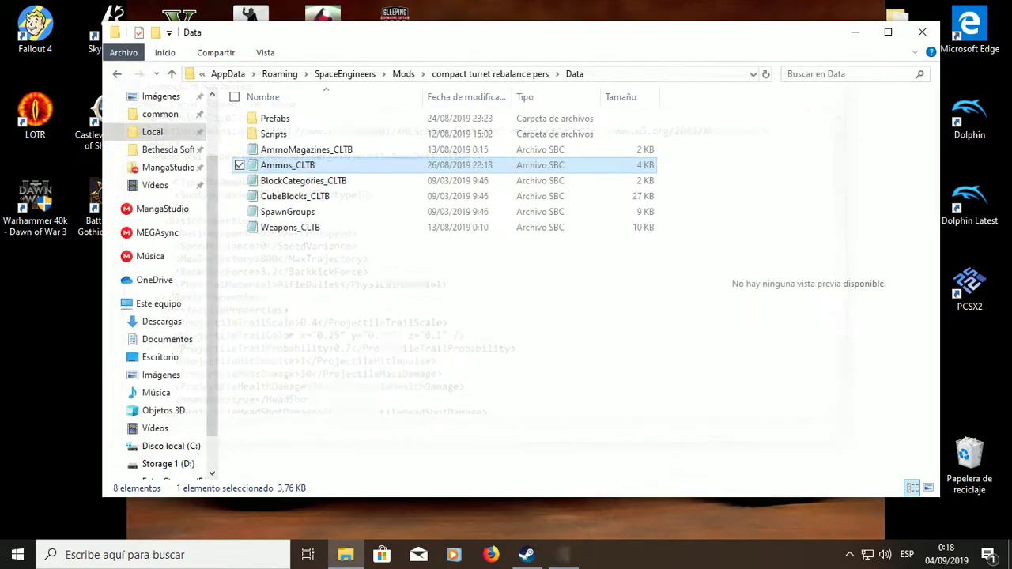
{"action": "left_click", "coordinate": [845, 79]}
{"action": "left_click", "coordinate": [290, 227]}
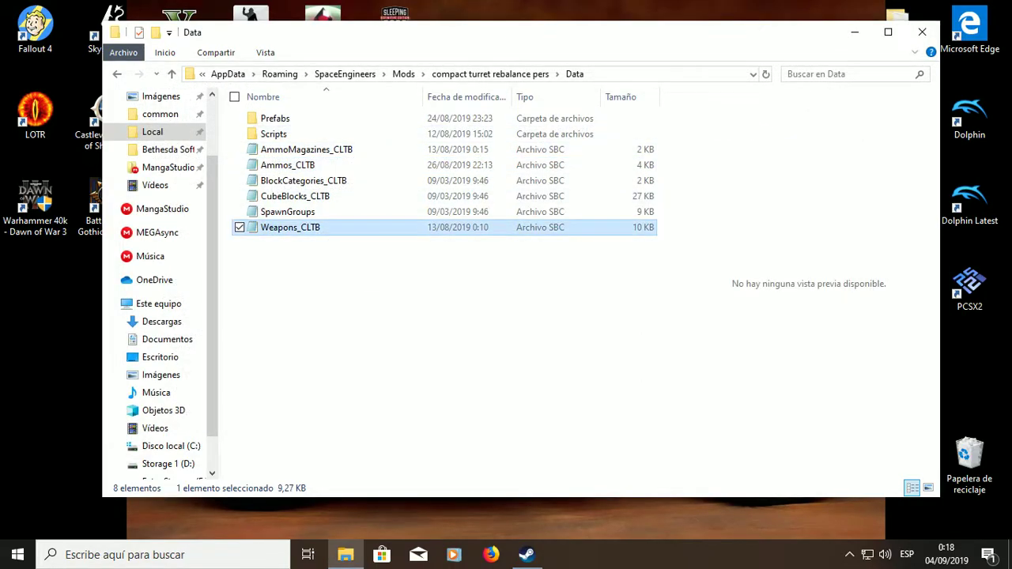
- Open the Ammos_CLTB file and examine the SmallCaliber and LargeCaliber ammo definitions, singling out the LargeCaliber MaxTrajectory value
{"action": "double_click", "coordinate": [287, 165]}
{"action": "scroll", "coordinate": [486, 265], "scroll_direction": "down", "scroll_amount": 4}
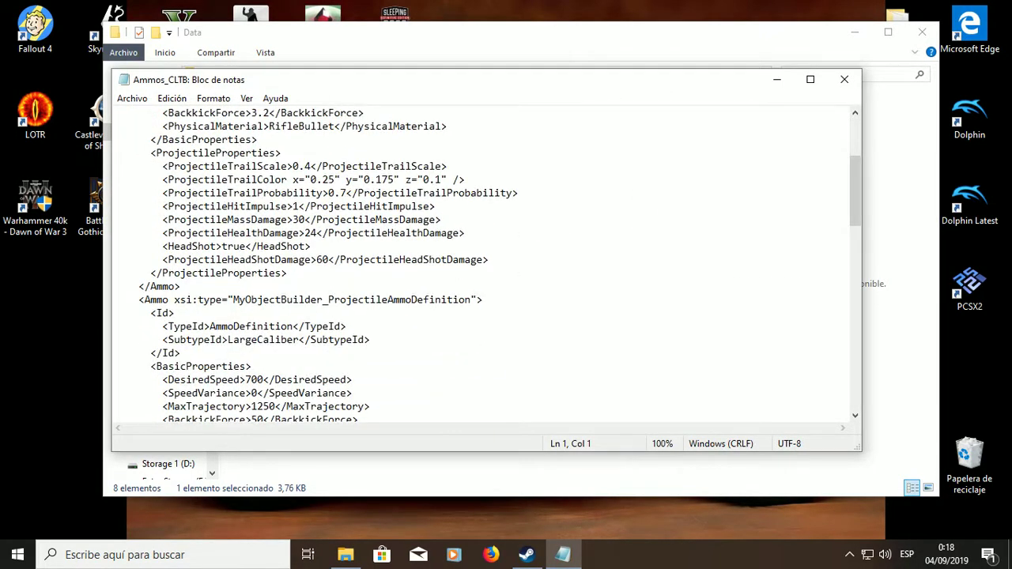
{"action": "scroll", "coordinate": [486, 265], "scroll_direction": "up", "scroll_amount": 3}
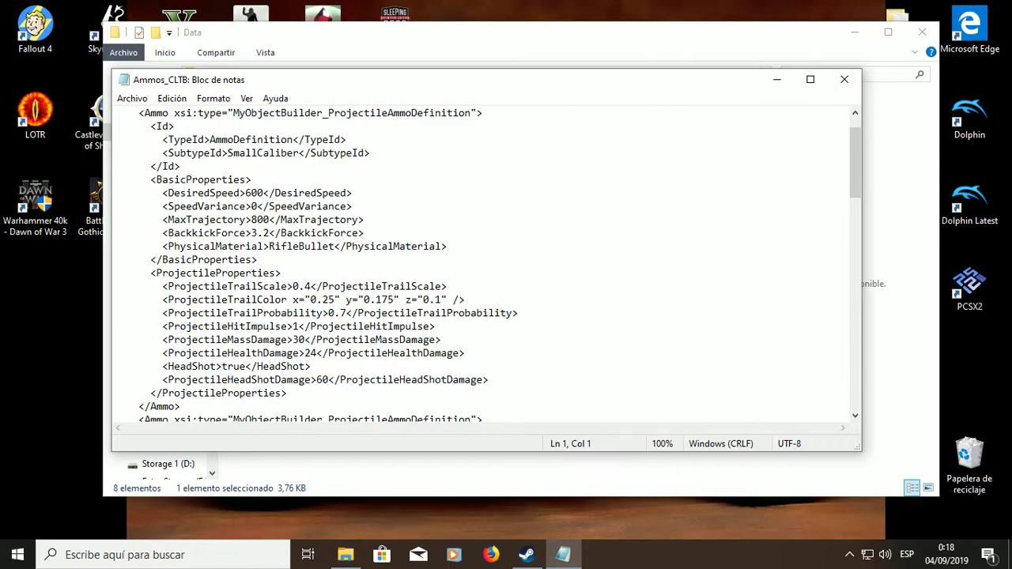
{"action": "scroll", "coordinate": [486, 265], "scroll_direction": "down", "scroll_amount": 6}
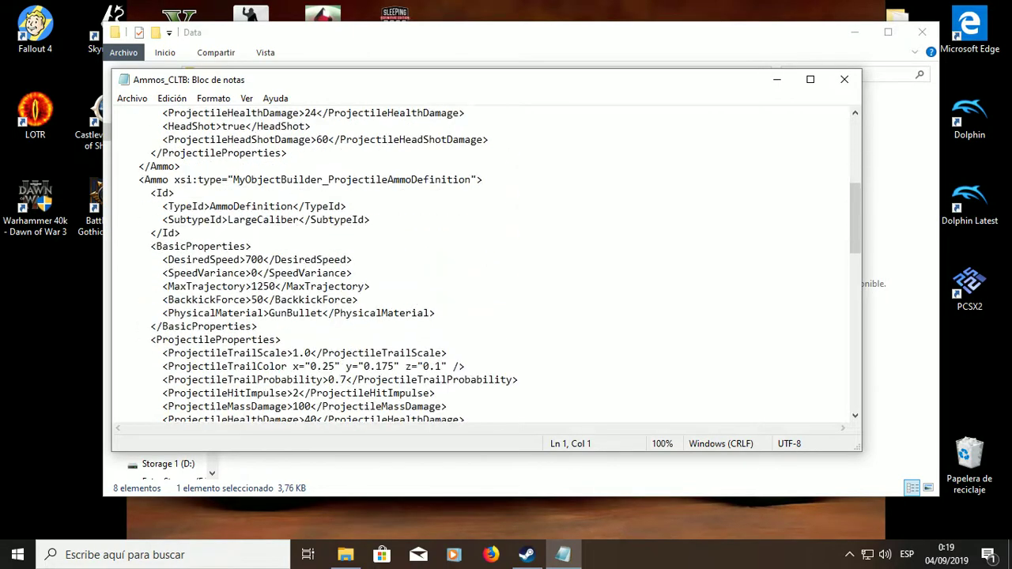
{"action": "scroll", "coordinate": [487, 264], "scroll_direction": "down", "scroll_amount": 1}
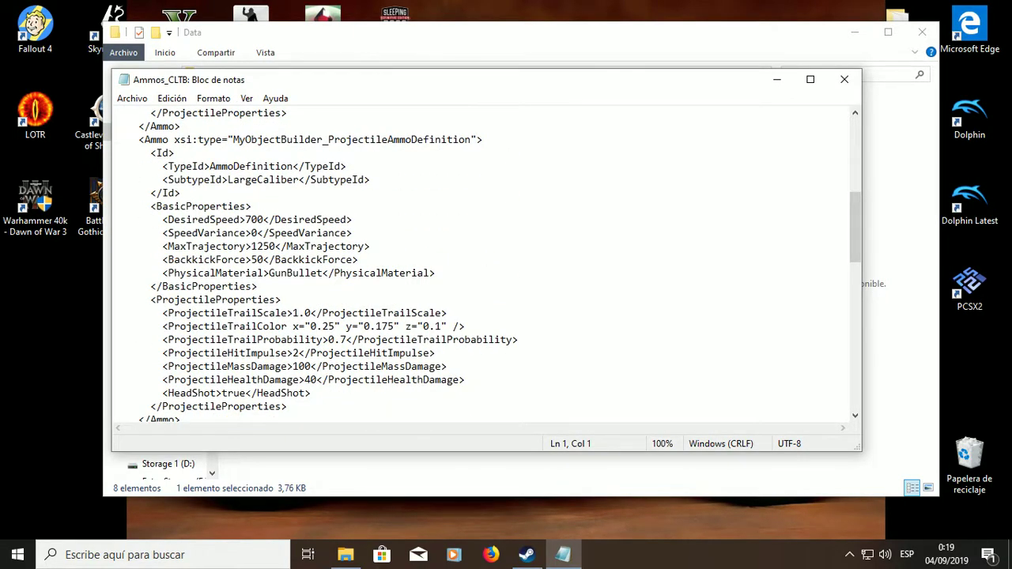
{"action": "scroll", "coordinate": [486, 265], "scroll_direction": "down", "scroll_amount": 1}
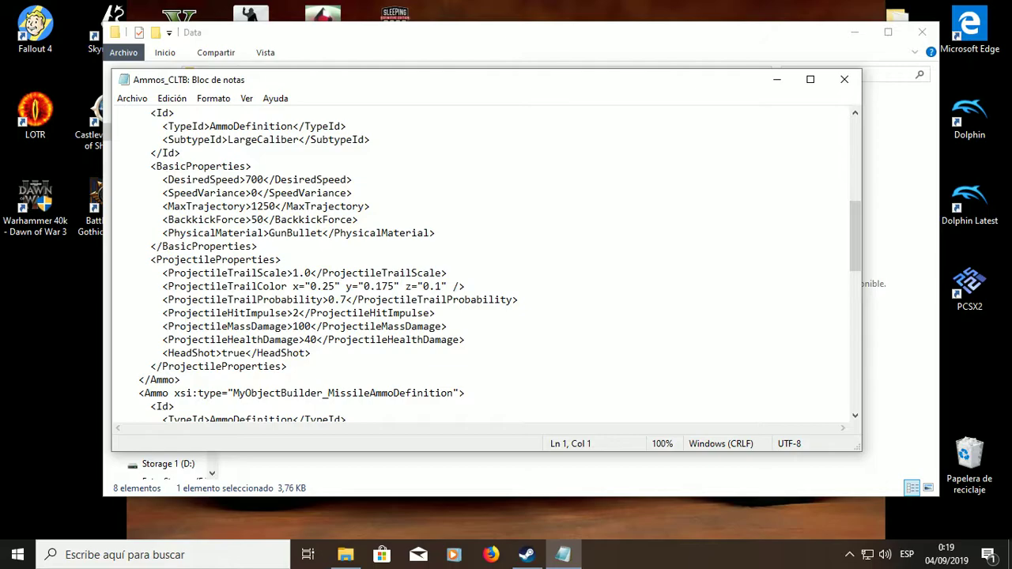
{"action": "left_click_drag", "start_coordinate": [276, 207], "coordinate": [252, 207]}
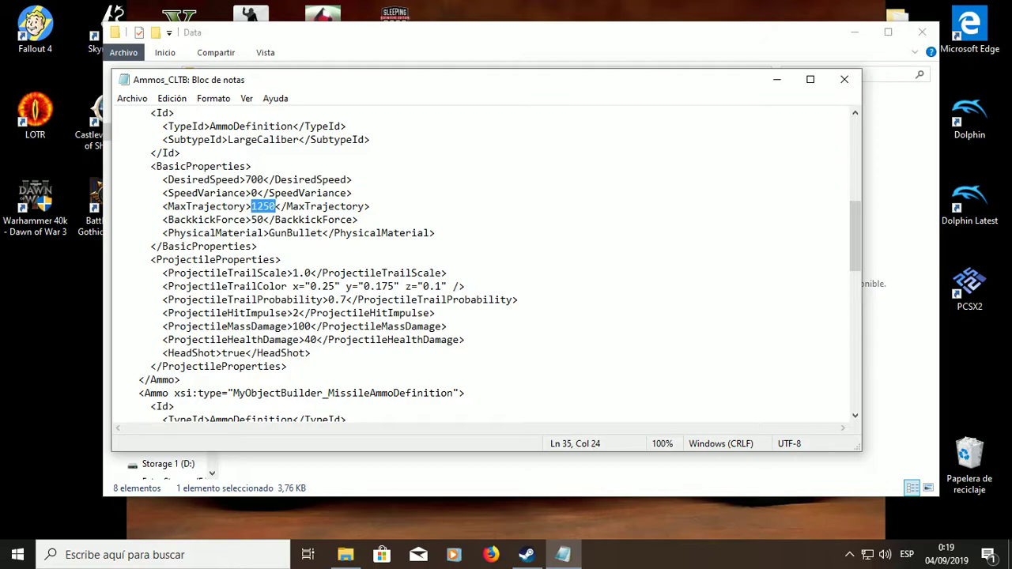
{"action": "key", "text": "Right"}
{"action": "scroll", "coordinate": [486, 265], "scroll_direction": "down", "scroll_amount": 2}
{"action": "scroll", "coordinate": [486, 265], "scroll_direction": "up", "scroll_amount": 1}
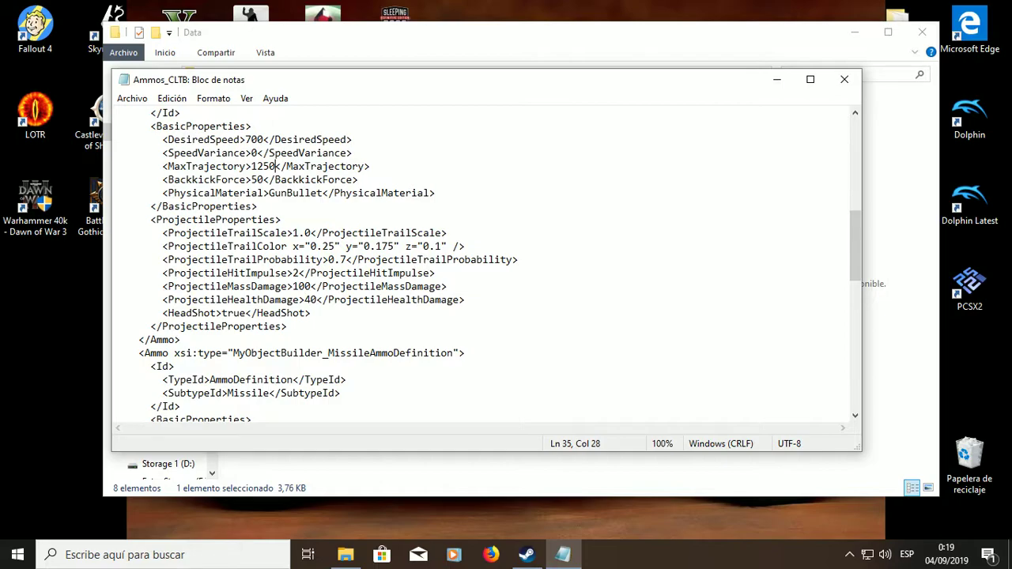
- Single out the LargeCaliber projectile trail scale, color and probability entries, and close the Ammos_CLTB file
{"action": "left_click", "coordinate": [518, 259]}
{"action": "left_click_drag", "start_coordinate": [465, 246], "coordinate": [168, 232]}
{"action": "left_click", "coordinate": [299, 260]}
{"action": "left_click_drag", "start_coordinate": [348, 259], "coordinate": [328, 259]}
{"action": "left_click", "coordinate": [347, 260]}
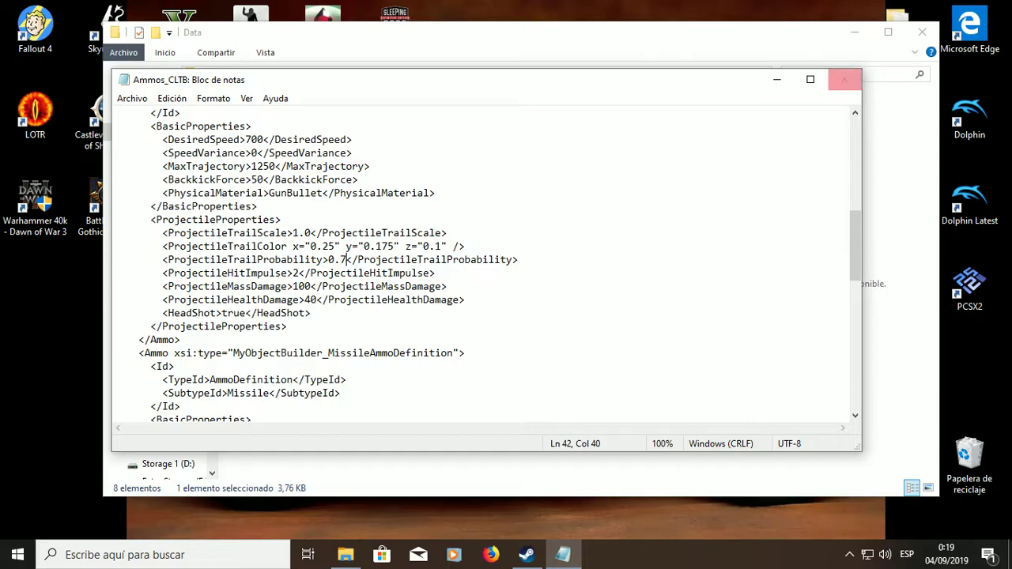
{"action": "left_click", "coordinate": [845, 79]}
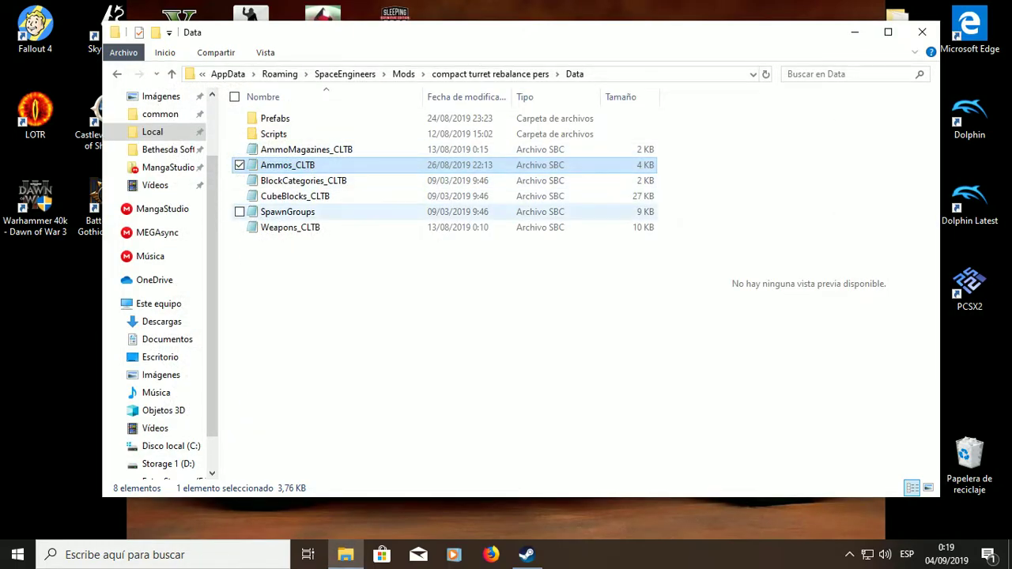
- Open and close the Weapons_CLTB file, and recheck the SmallCaliber definition in the Ammos_CLTB file before closing it
{"action": "double_click", "coordinate": [290, 227]}
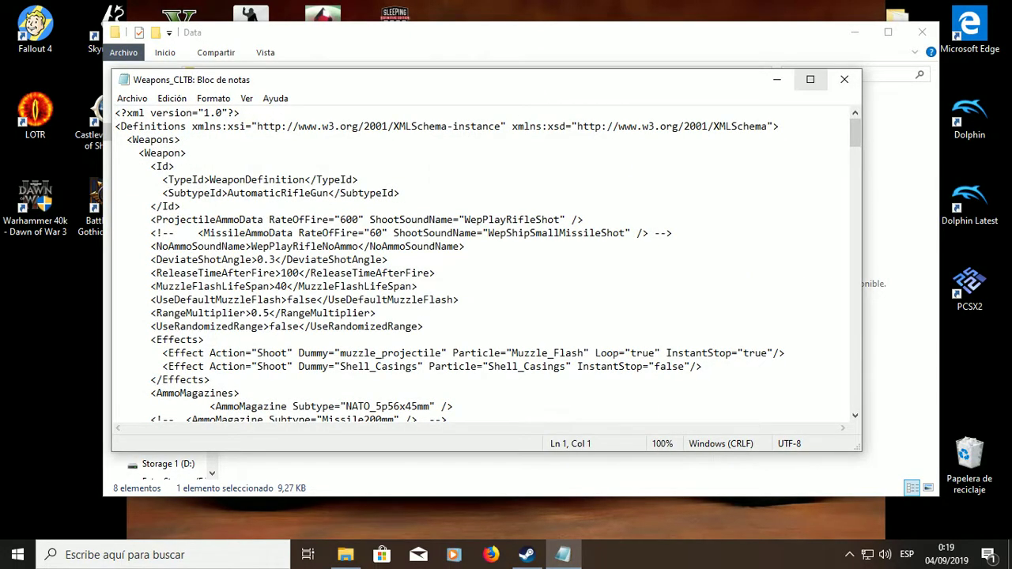
{"action": "left_click", "coordinate": [844, 79]}
{"action": "double_click", "coordinate": [290, 164]}
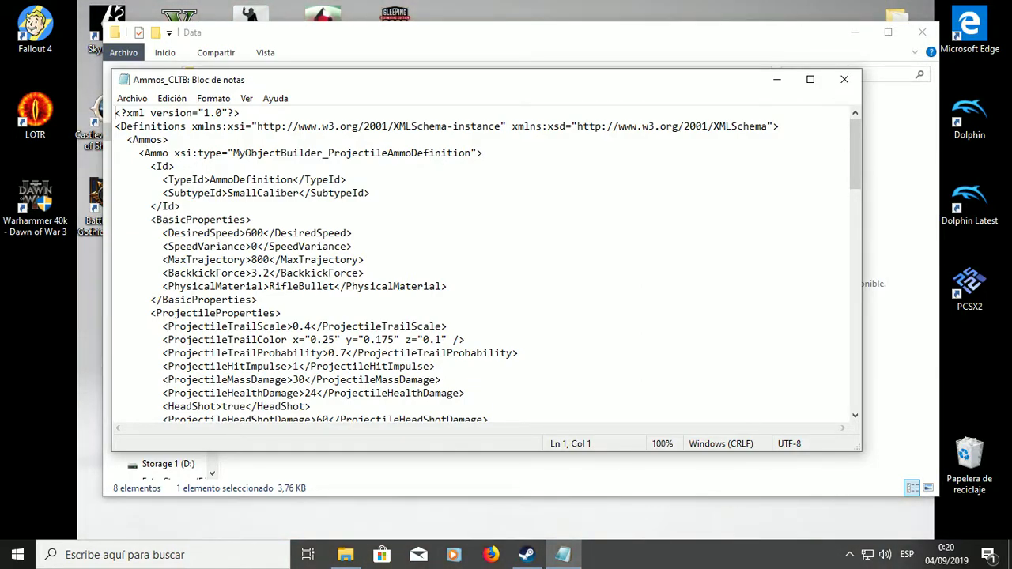
{"action": "scroll", "coordinate": [483, 265], "scroll_direction": "down", "scroll_amount": 4}
{"action": "scroll", "coordinate": [482, 265], "scroll_direction": "up", "scroll_amount": 2}
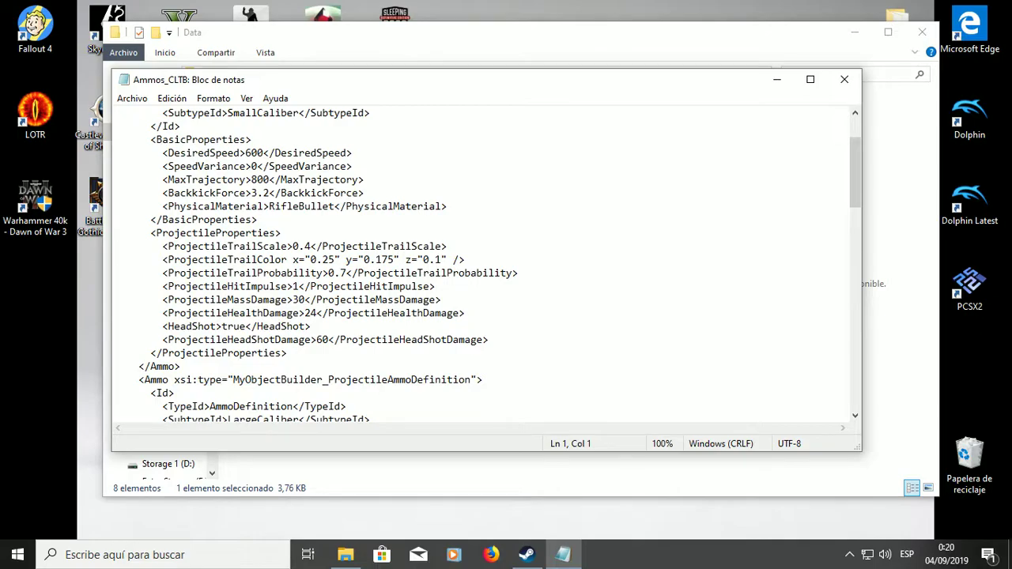
{"action": "left_click", "coordinate": [844, 79]}
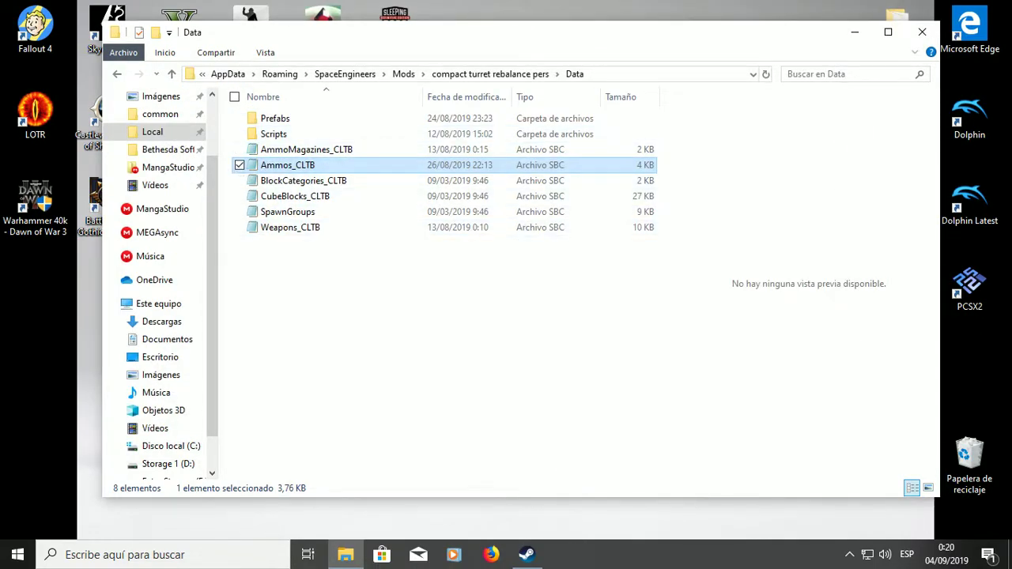
- Open the Weapons_CLTB file and examine the automatic rifle definitions, starting with the AutomaticRifleGun's DeviateShotAngle
{"action": "left_click", "coordinate": [290, 227]}
{"action": "double_click", "coordinate": [290, 227]}
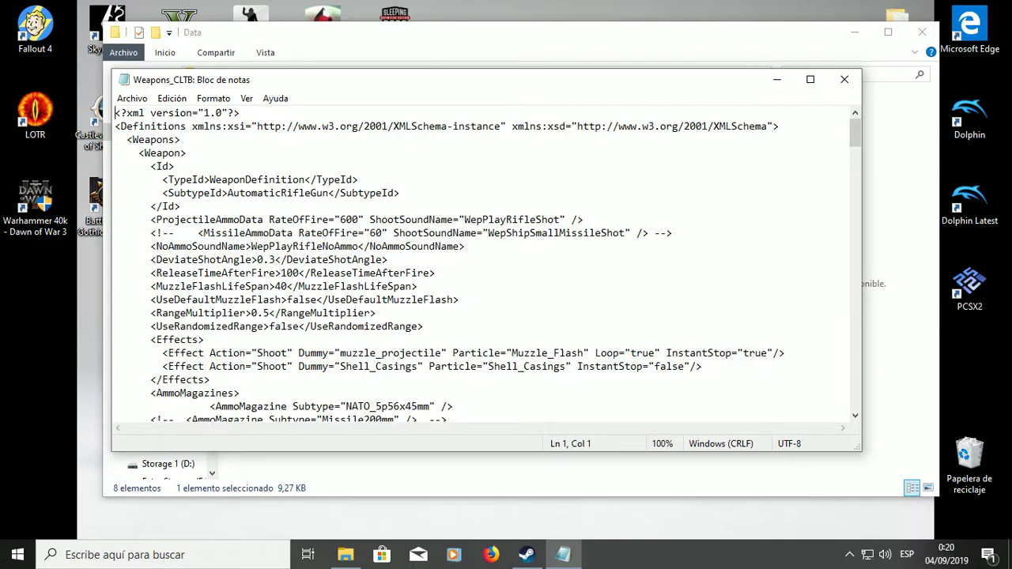
{"action": "left_click_drag", "start_coordinate": [275, 259], "coordinate": [269, 259]}
{"action": "scroll", "coordinate": [486, 265], "scroll_direction": "down", "scroll_amount": 16}
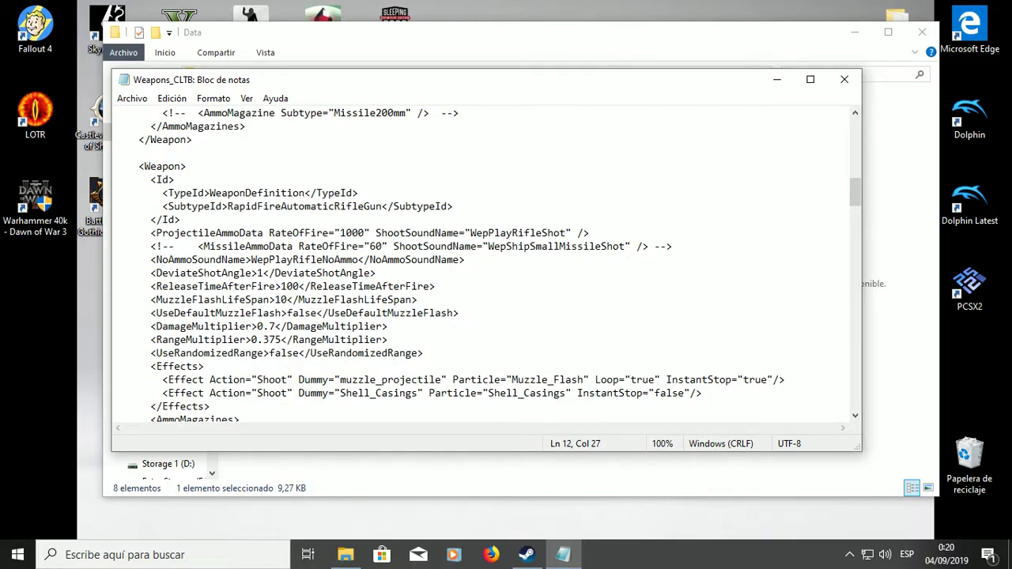
{"action": "scroll", "coordinate": [486, 265], "scroll_direction": "down", "scroll_amount": 7}
{"action": "scroll", "coordinate": [486, 265], "scroll_direction": "down", "scroll_amount": 9}
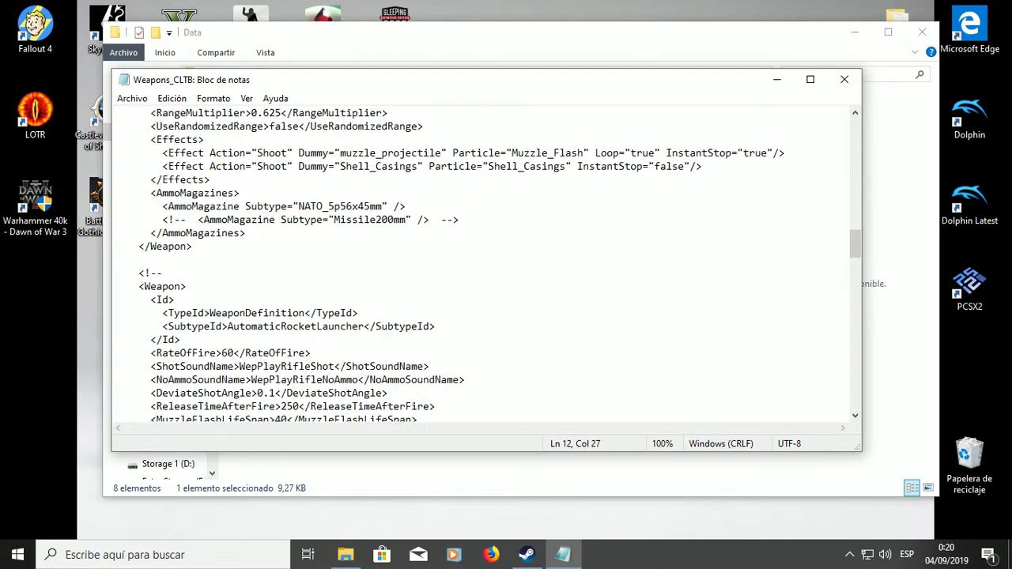
- Examine the missile launcher, missile turret and gatling weapon definitions in the Weapons_CLTB file
{"action": "scroll", "coordinate": [487, 265], "scroll_direction": "down", "scroll_amount": 4}
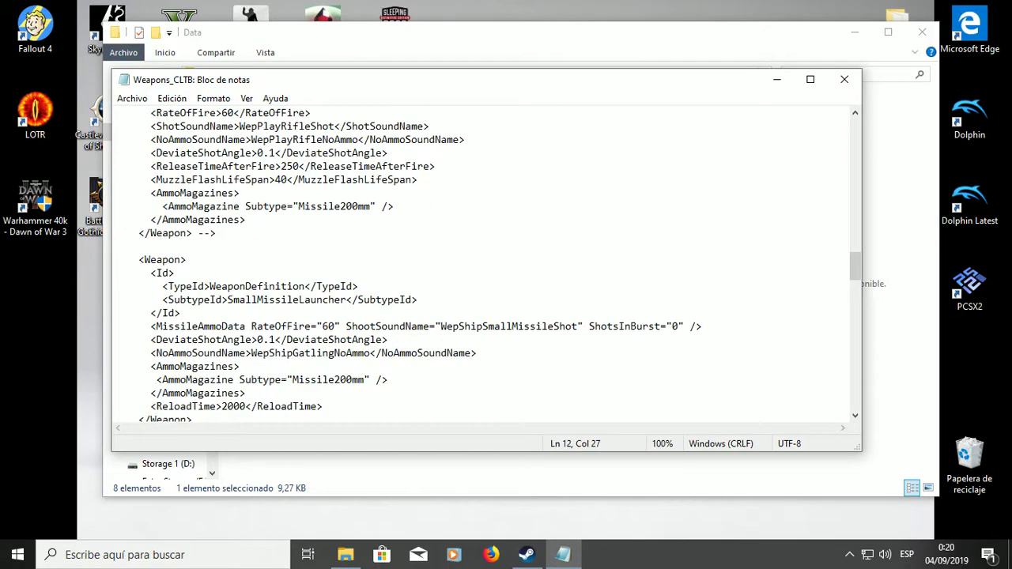
{"action": "scroll", "coordinate": [486, 265], "scroll_direction": "down", "scroll_amount": 10}
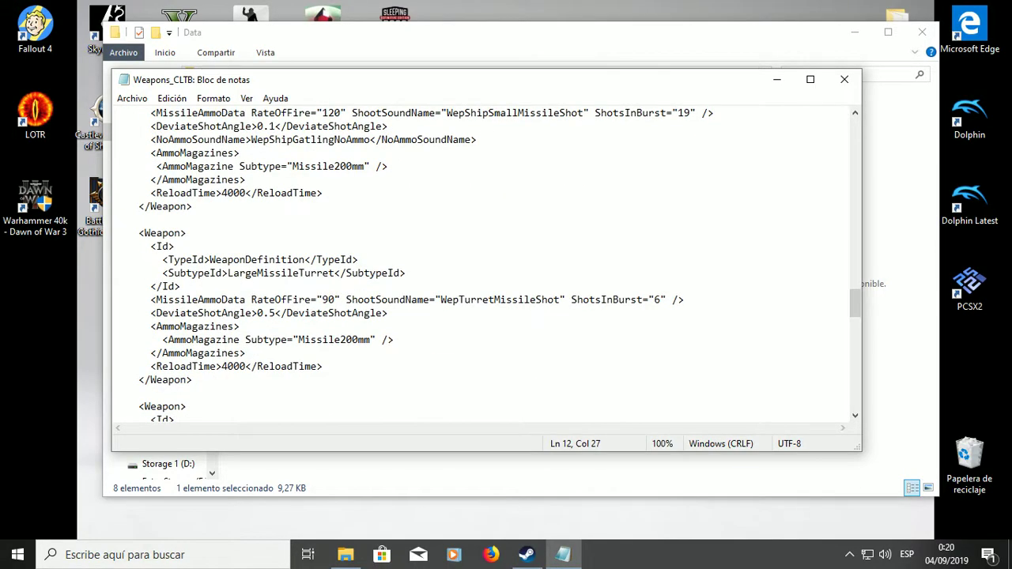
{"action": "scroll", "coordinate": [487, 265], "scroll_direction": "down", "scroll_amount": 8}
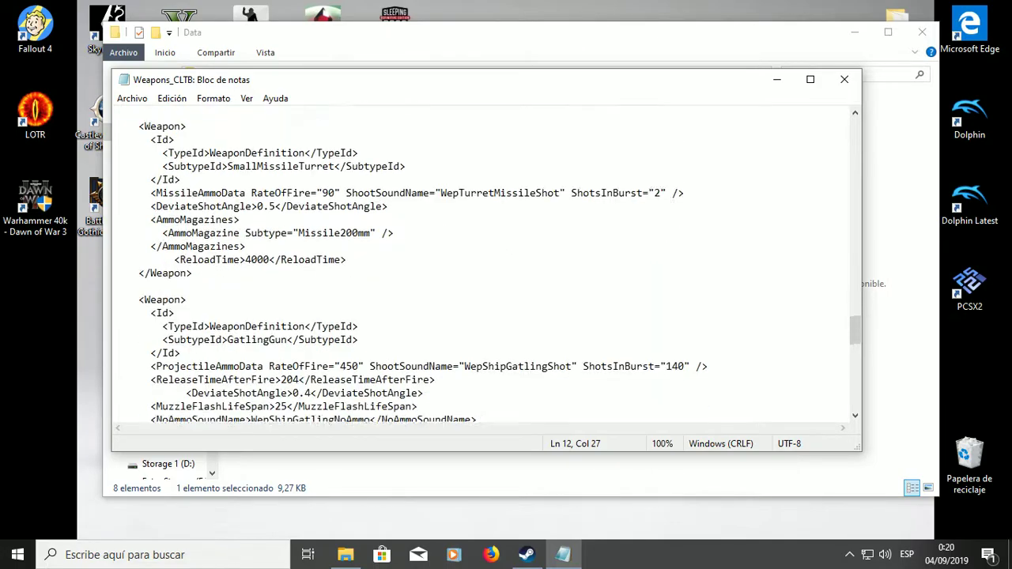
{"action": "scroll", "coordinate": [487, 265], "scroll_direction": "down", "scroll_amount": 3}
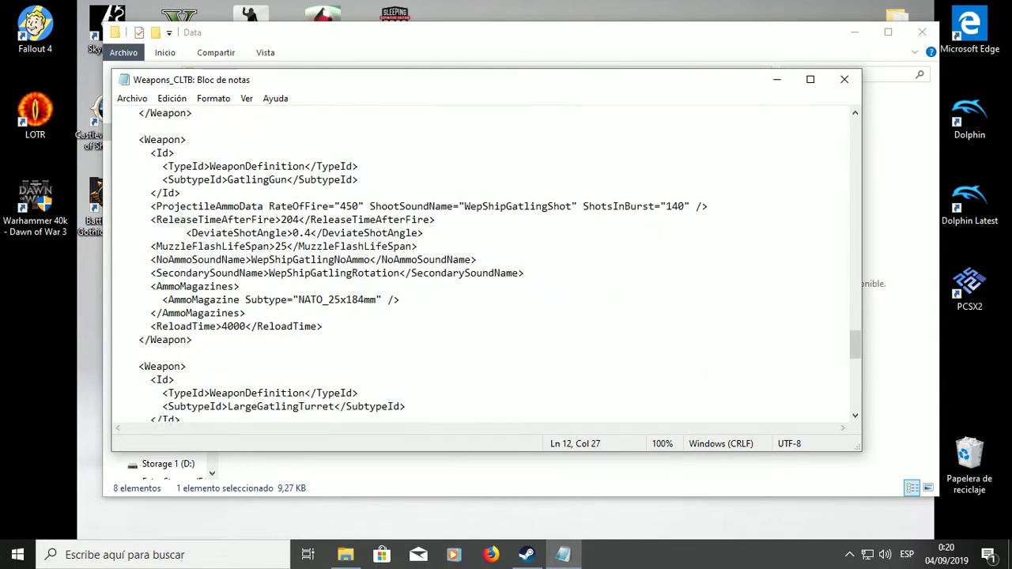
{"action": "scroll", "coordinate": [486, 265], "scroll_direction": "down", "scroll_amount": 3}
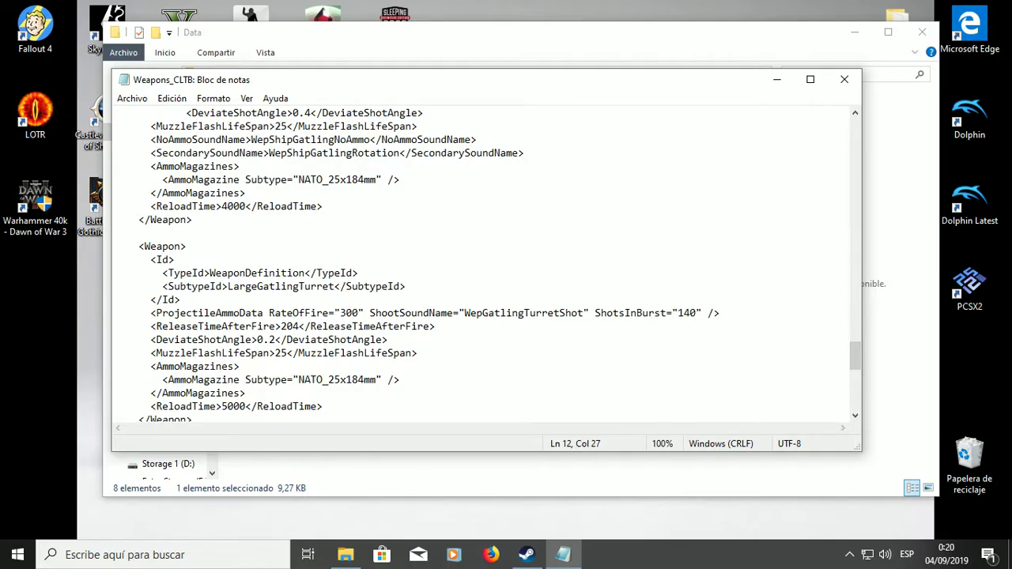
{"action": "scroll", "coordinate": [486, 265], "scroll_direction": "down", "scroll_amount": 2}
{"action": "scroll", "coordinate": [486, 265], "scroll_direction": "up", "scroll_amount": 5}
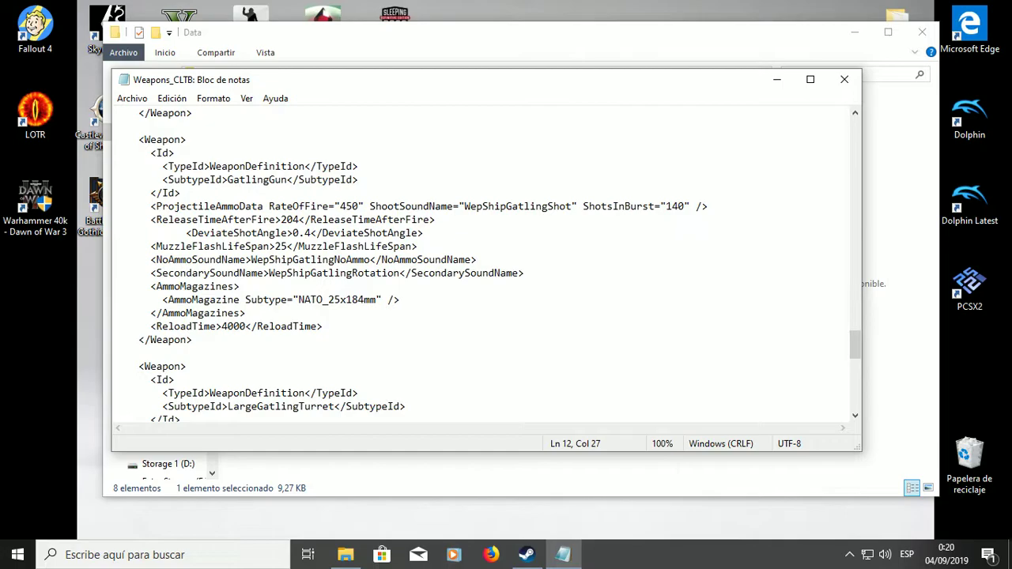
- Single out the DeviateShotAngle value of the GatlingGun and compare it with the neighbouring weapon definitions
{"action": "left_click_drag", "start_coordinate": [310, 234], "coordinate": [292, 233]}
{"action": "left_click", "coordinate": [306, 233]}
{"action": "scroll", "coordinate": [483, 265], "scroll_direction": "up", "scroll_amount": 5}
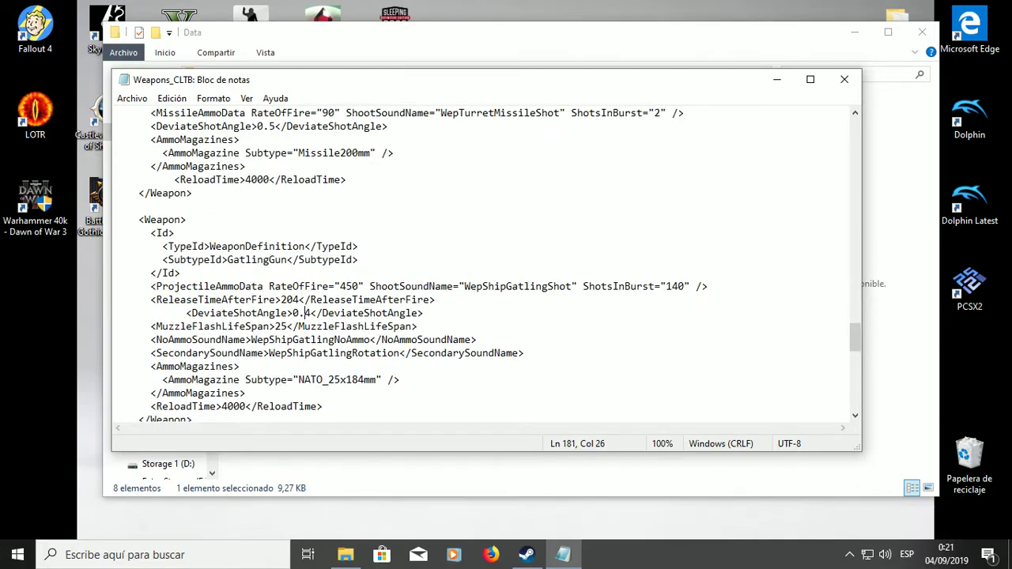
{"action": "scroll", "coordinate": [482, 265], "scroll_direction": "down", "scroll_amount": 5}
{"action": "scroll", "coordinate": [482, 265], "scroll_direction": "down", "scroll_amount": 1}
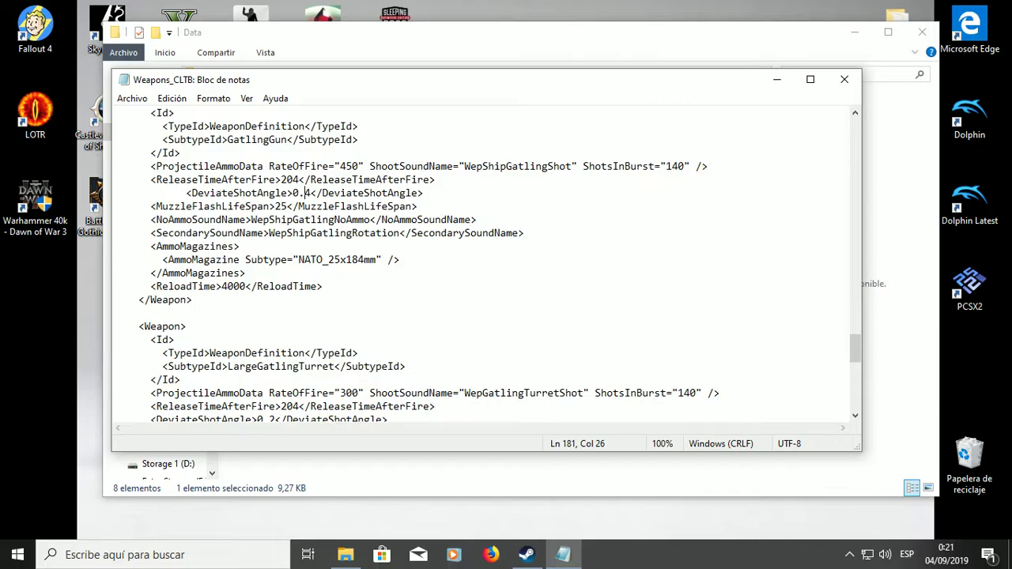
- Examine the LargeGatlingTurret and SmallGatlingTurret definitions and close the Weapons_CLTB file
{"action": "scroll", "coordinate": [487, 265], "scroll_direction": "down", "scroll_amount": 5}
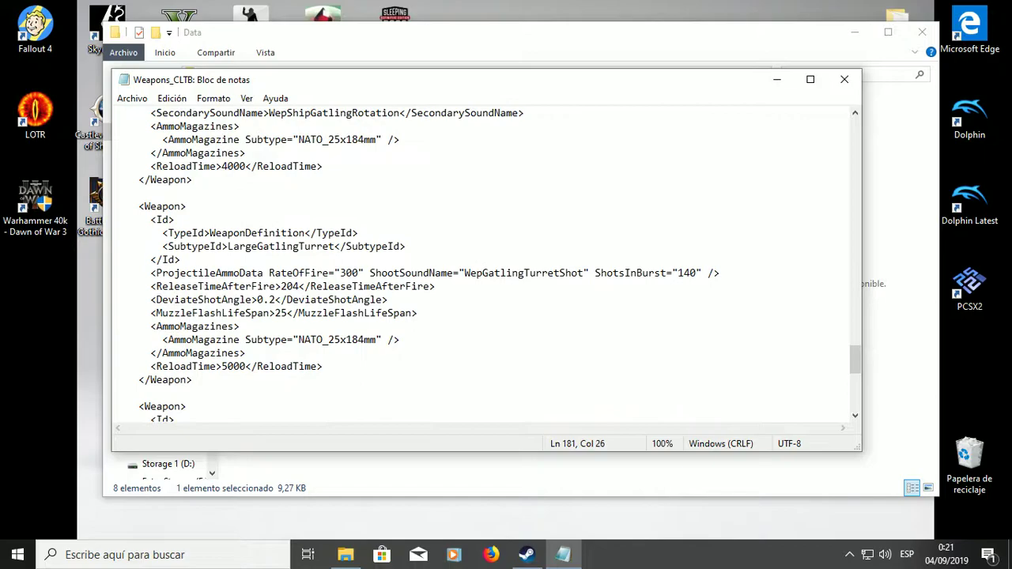
{"action": "scroll", "coordinate": [486, 265], "scroll_direction": "down", "scroll_amount": 2}
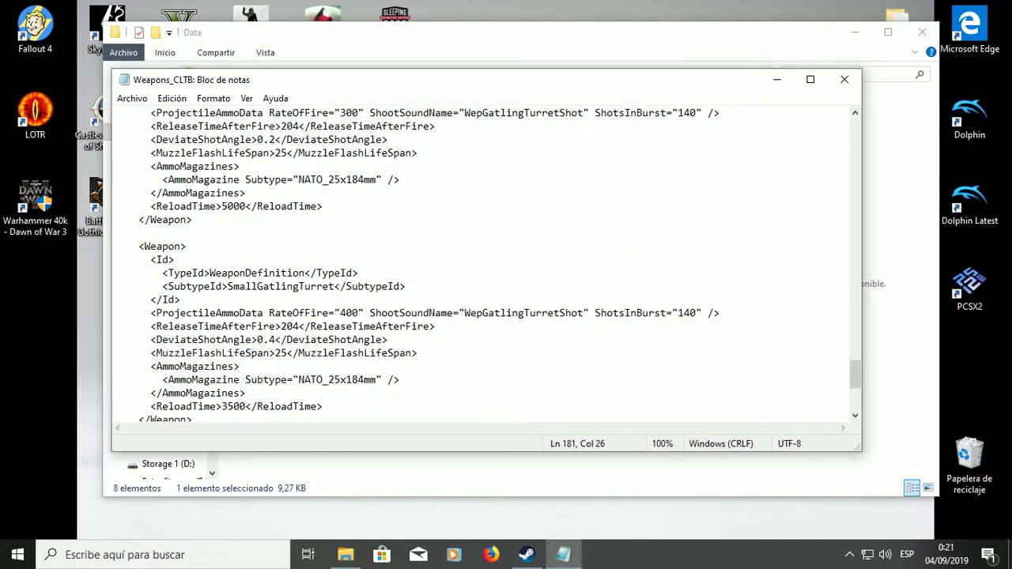
{"action": "scroll", "coordinate": [486, 265], "scroll_direction": "down", "scroll_amount": 1}
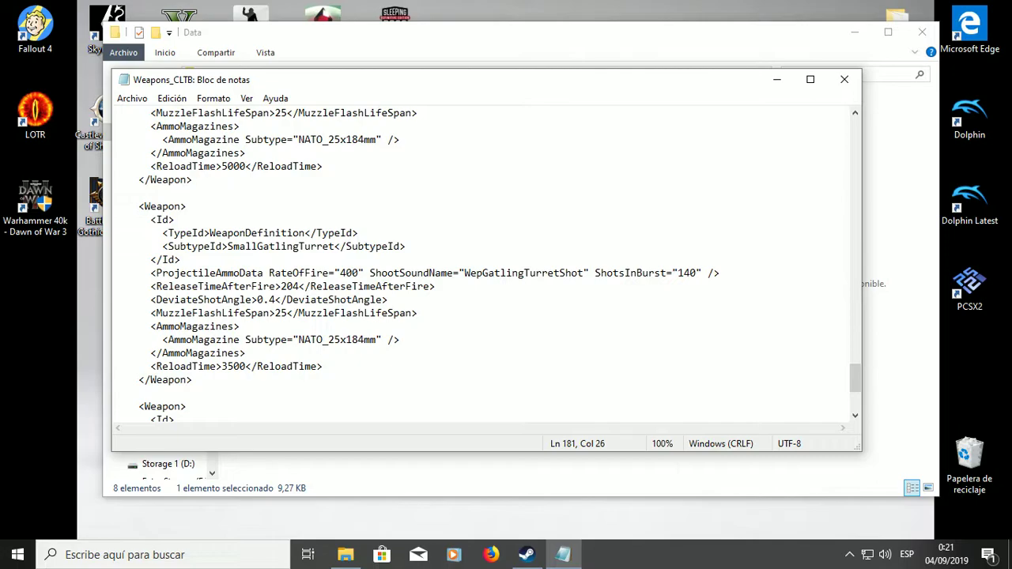
{"action": "scroll", "coordinate": [487, 265], "scroll_direction": "up", "scroll_amount": 1}
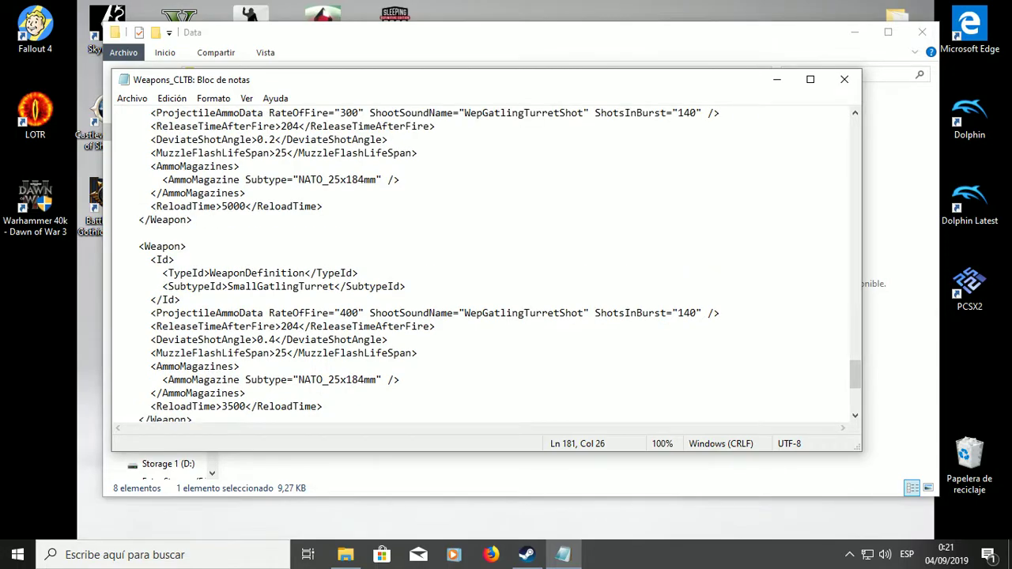
{"action": "scroll", "coordinate": [487, 265], "scroll_direction": "up", "scroll_amount": 1}
{"action": "scroll", "coordinate": [486, 265], "scroll_direction": "down", "scroll_amount": 2}
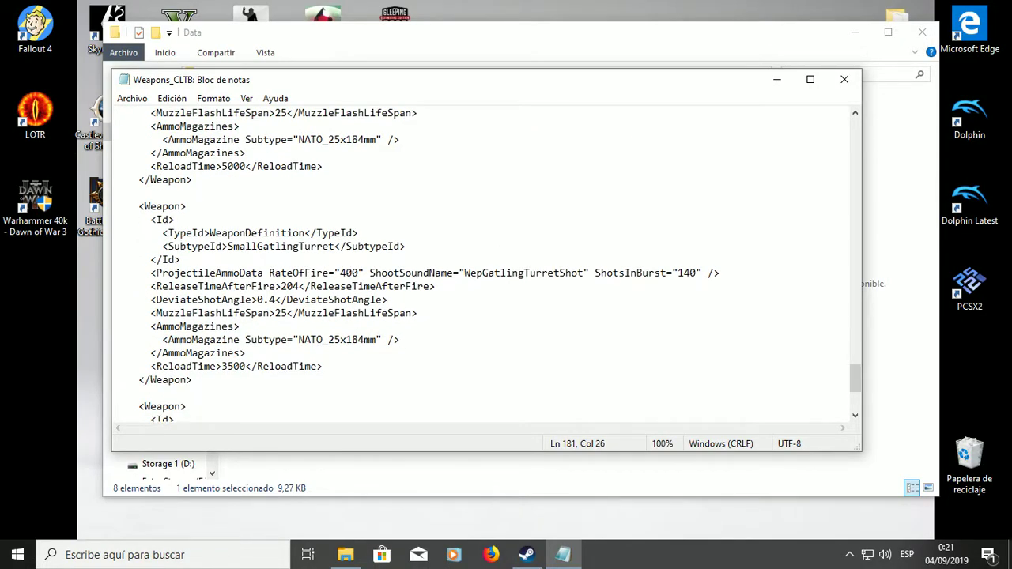
{"action": "left_click", "coordinate": [844, 79]}
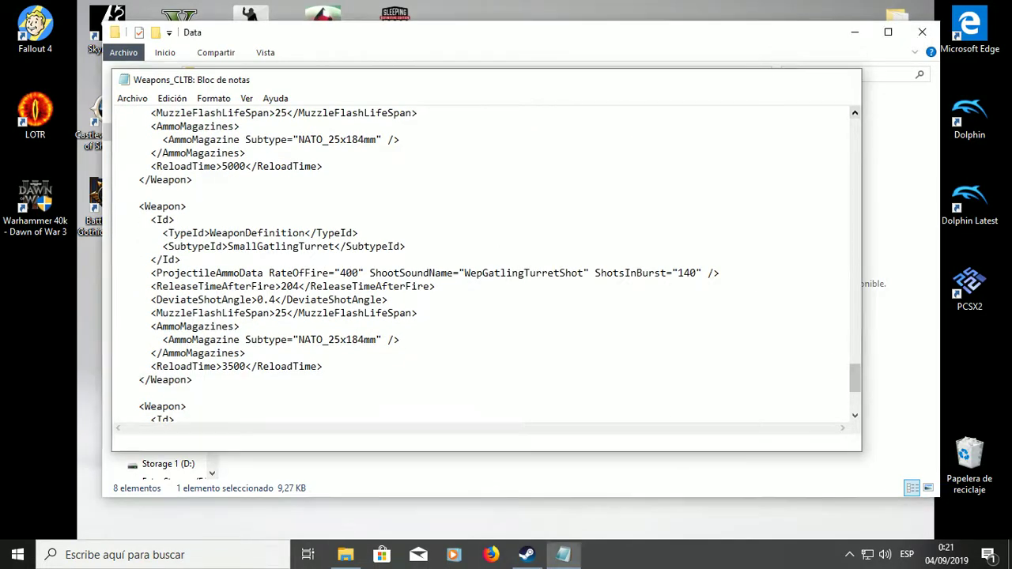
- Open the Ammos_CLTB and Weapons_CLTB files once more for a brief look, closing each one
{"action": "left_click", "coordinate": [288, 164]}
{"action": "double_click", "coordinate": [284, 164]}
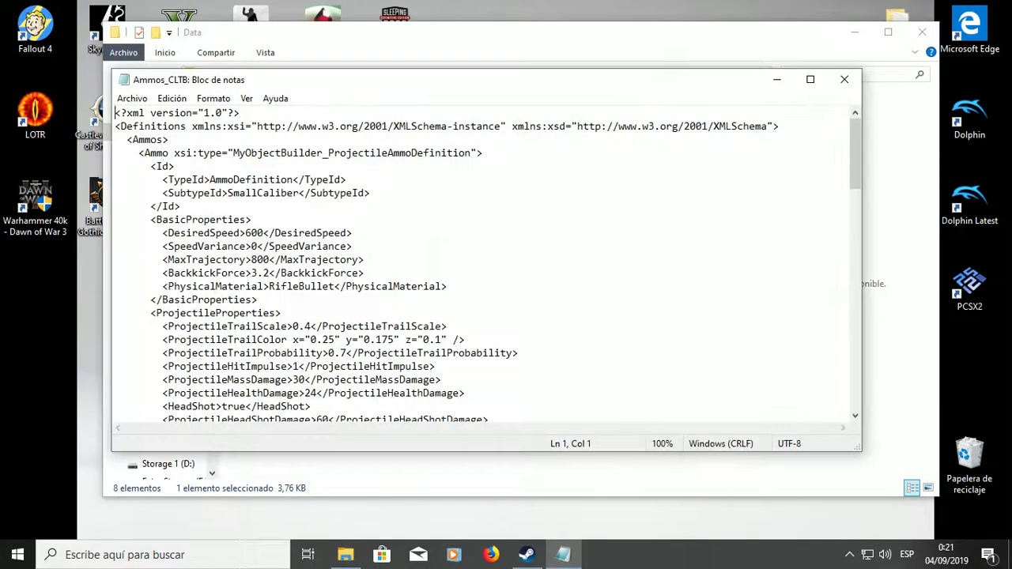
{"action": "left_click", "coordinate": [844, 79]}
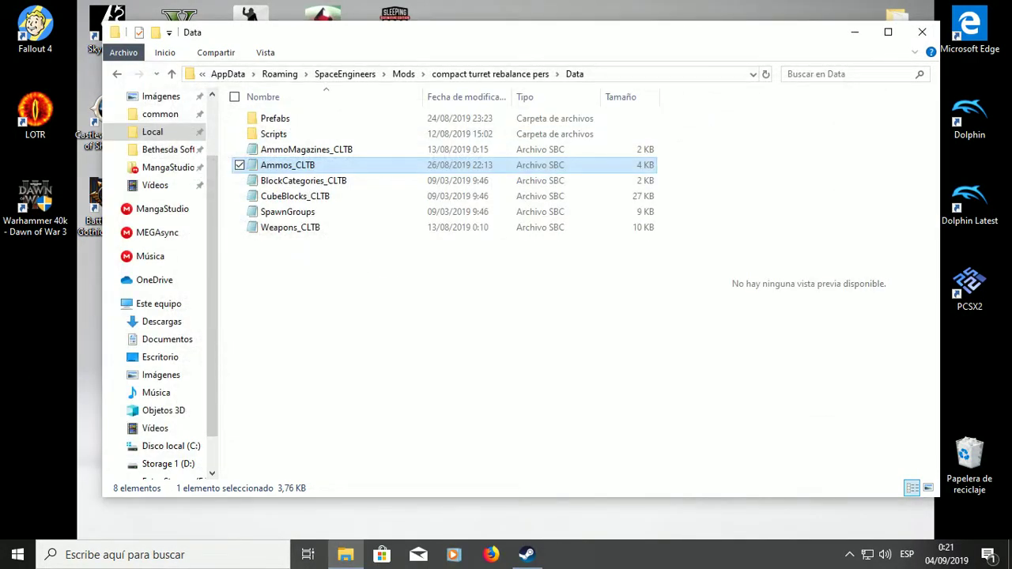
{"action": "left_click", "coordinate": [396, 285]}
{"action": "double_click", "coordinate": [285, 227]}
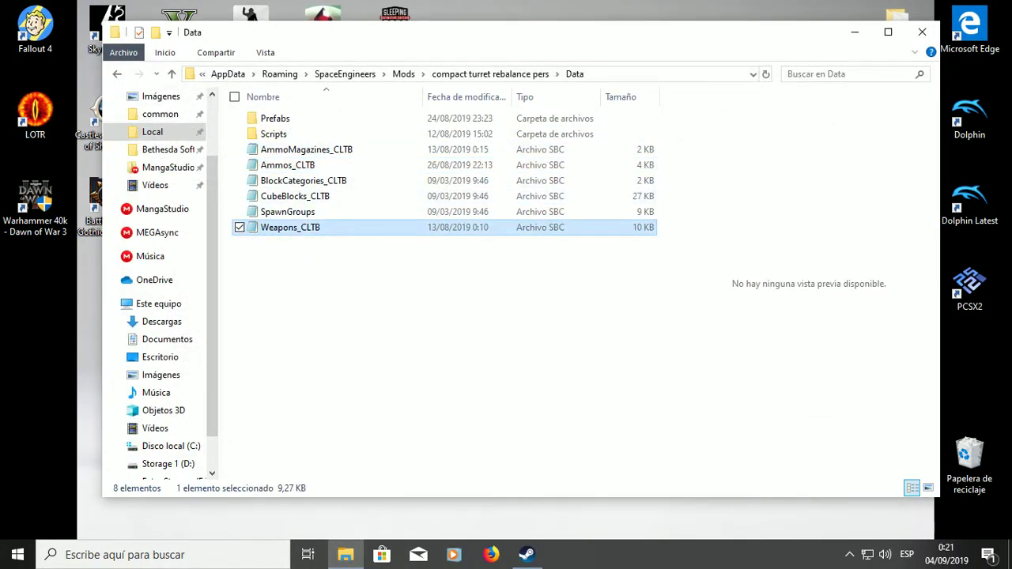
{"action": "scroll", "coordinate": [486, 265], "scroll_direction": "down", "scroll_amount": 10}
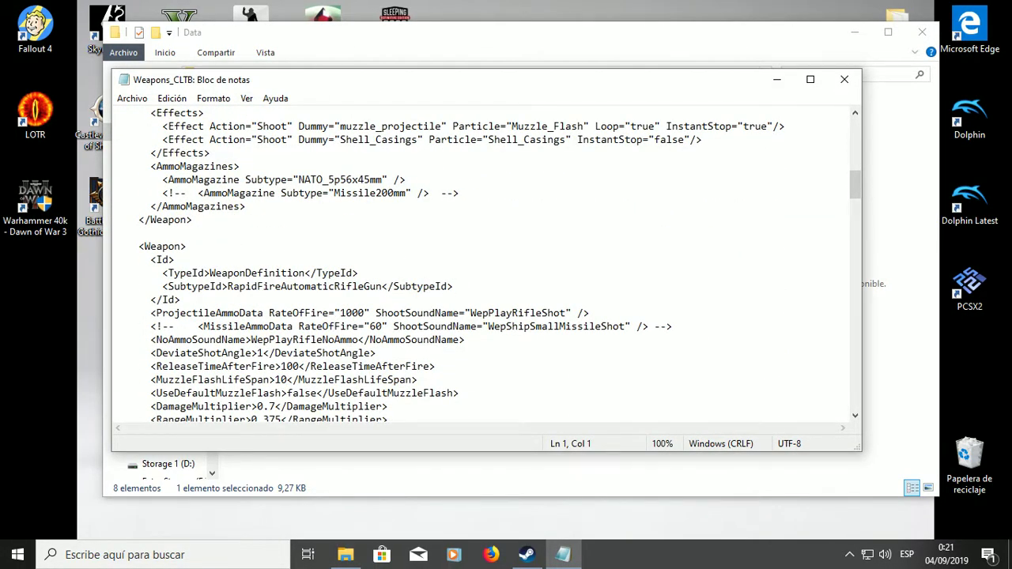
{"action": "left_click", "coordinate": [845, 79]}
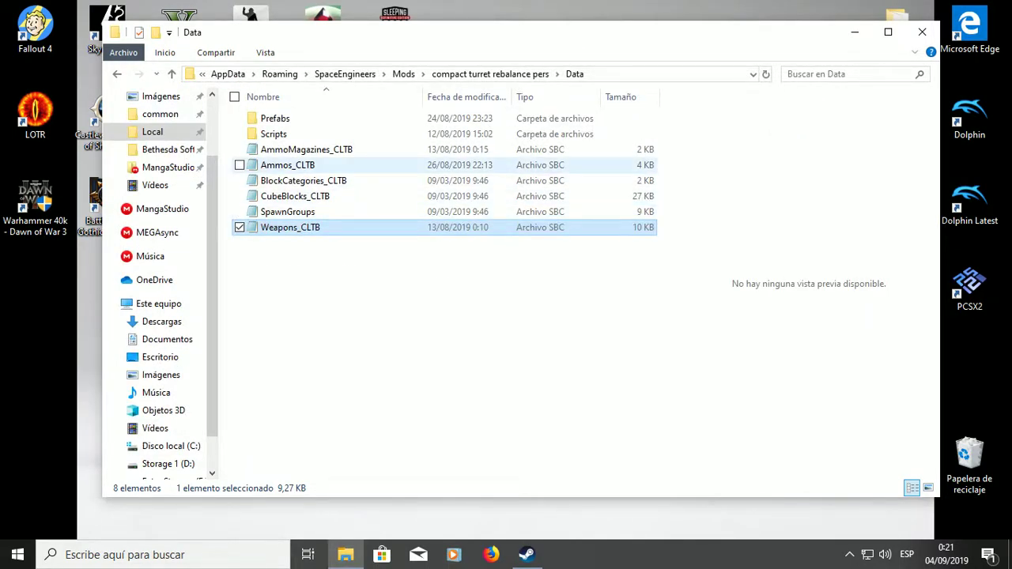
- Return to the SpaceEngineers Mods folder and mark all the local mod folders in it
{"action": "left_click", "coordinate": [117, 73]}
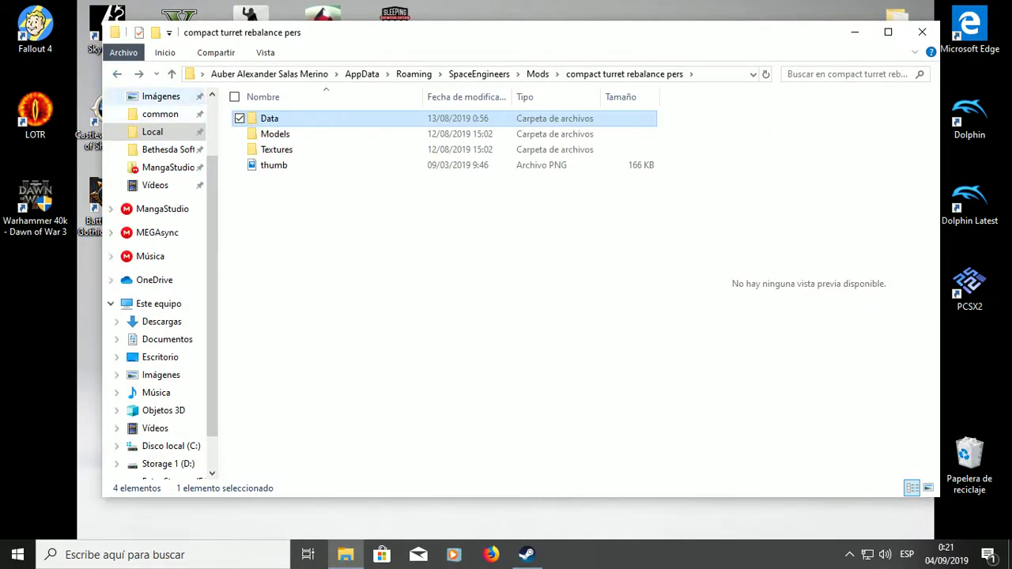
{"action": "key", "text": "alt+Left"}
{"action": "left_click_drag", "start_coordinate": [309, 308], "coordinate": [272, 106]}
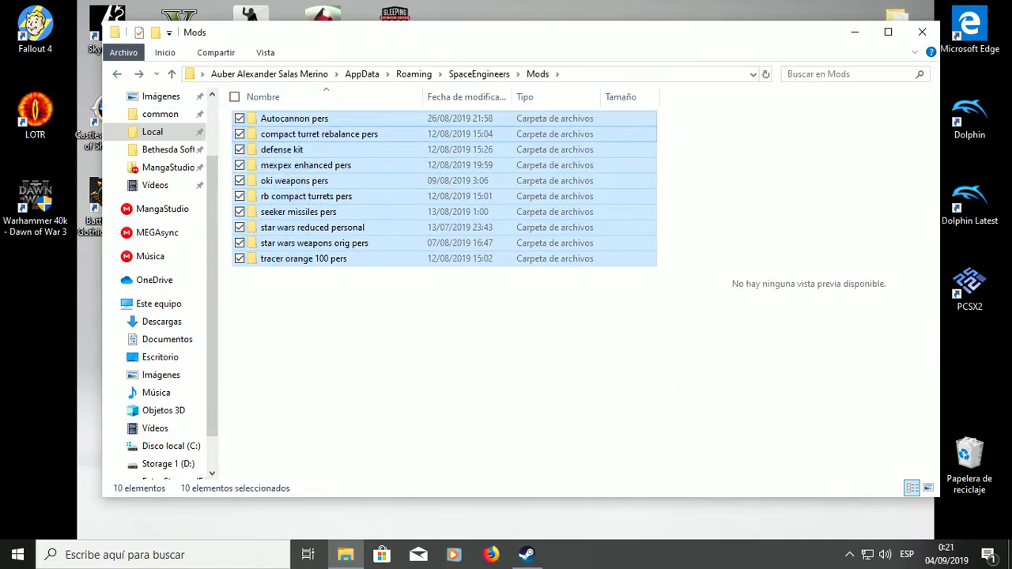
{"action": "left_click", "coordinate": [304, 286]}
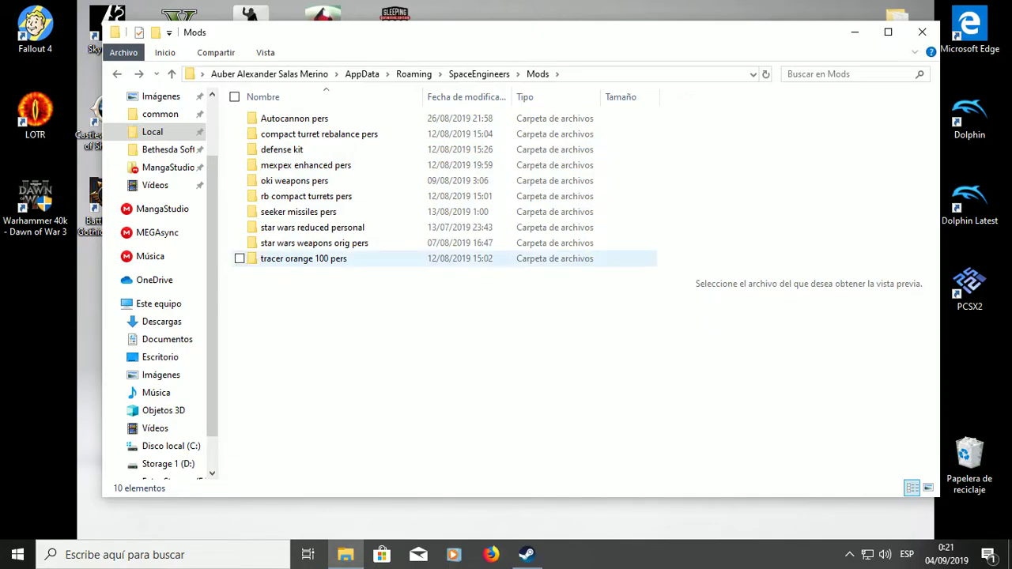
- Go over the local mod folders once more, from Autocannon pers to tracer orange 100 pers, and close the Mods folder window
{"action": "left_click", "coordinate": [303, 259]}
{"action": "left_click", "coordinate": [294, 180]}
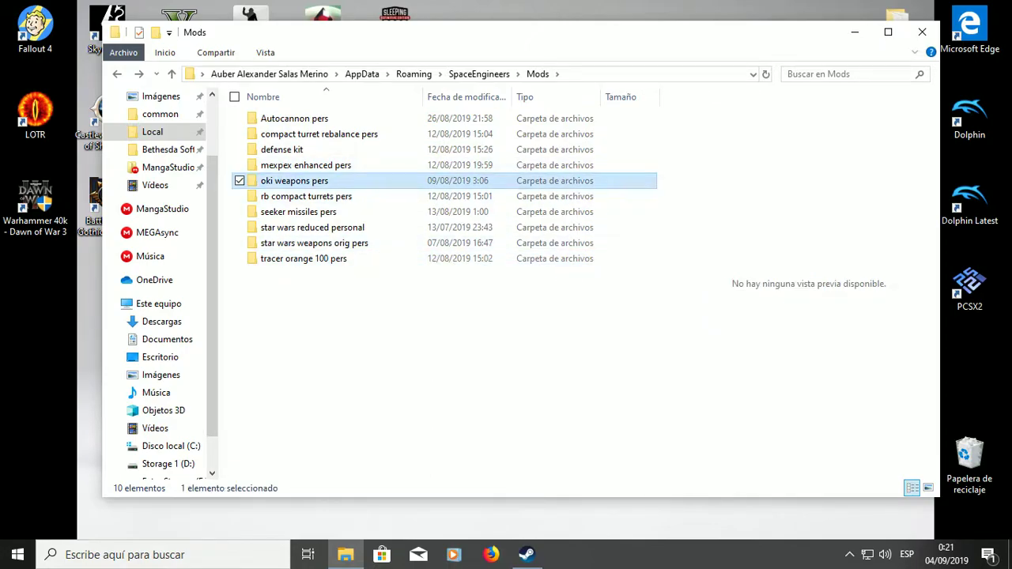
{"action": "left_click_drag", "start_coordinate": [320, 296], "coordinate": [270, 115]}
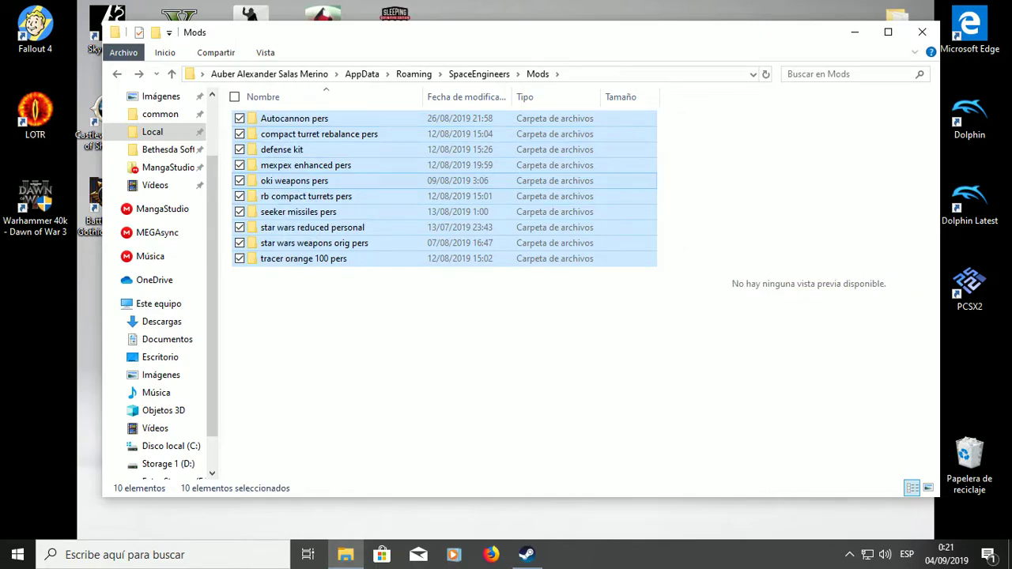
{"action": "left_click", "coordinate": [444, 333]}
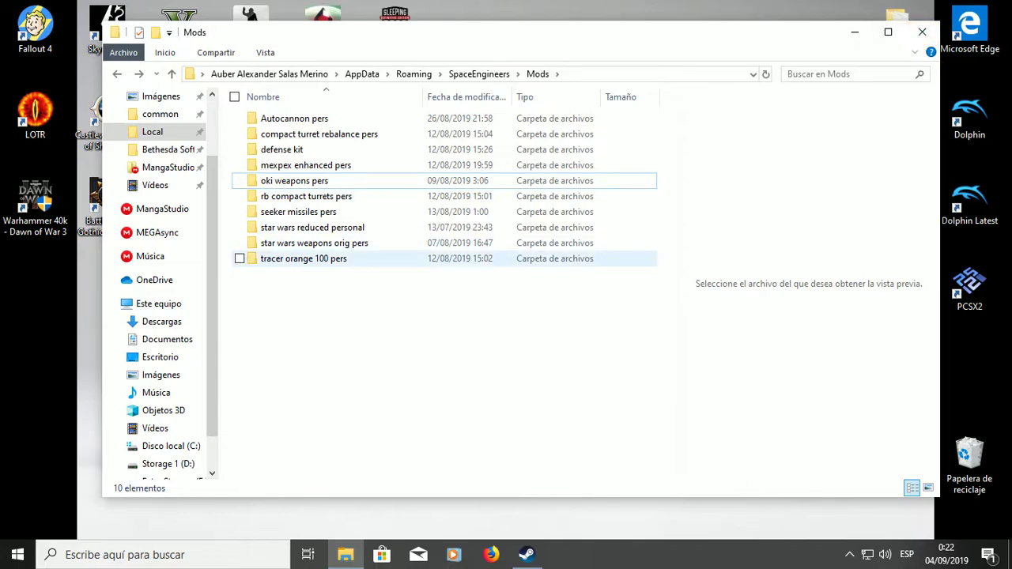
{"action": "left_click_drag", "start_coordinate": [321, 294], "coordinate": [263, 114]}
{"action": "left_click", "coordinate": [294, 181]}
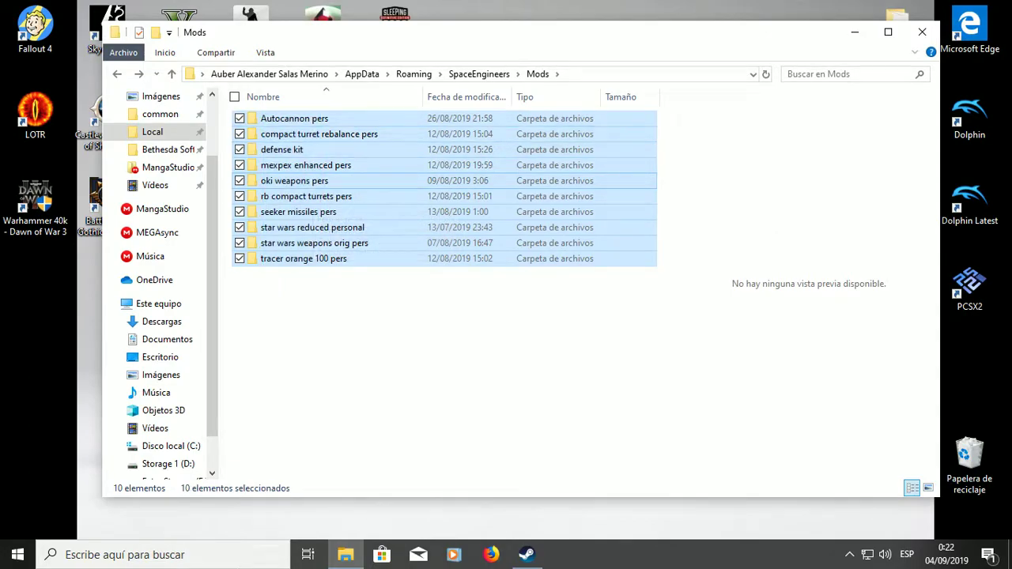
{"action": "left_click", "coordinate": [922, 31]}
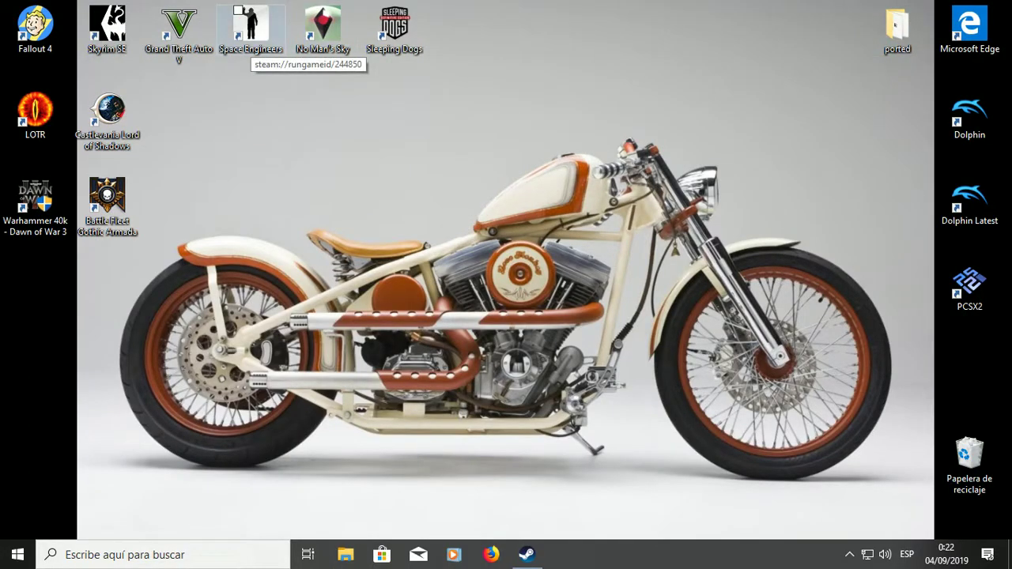
- Launch Space Engineers and open the mod list in the settings of the Survival Economy STREAM 03 save
{"action": "double_click", "coordinate": [250, 31]}
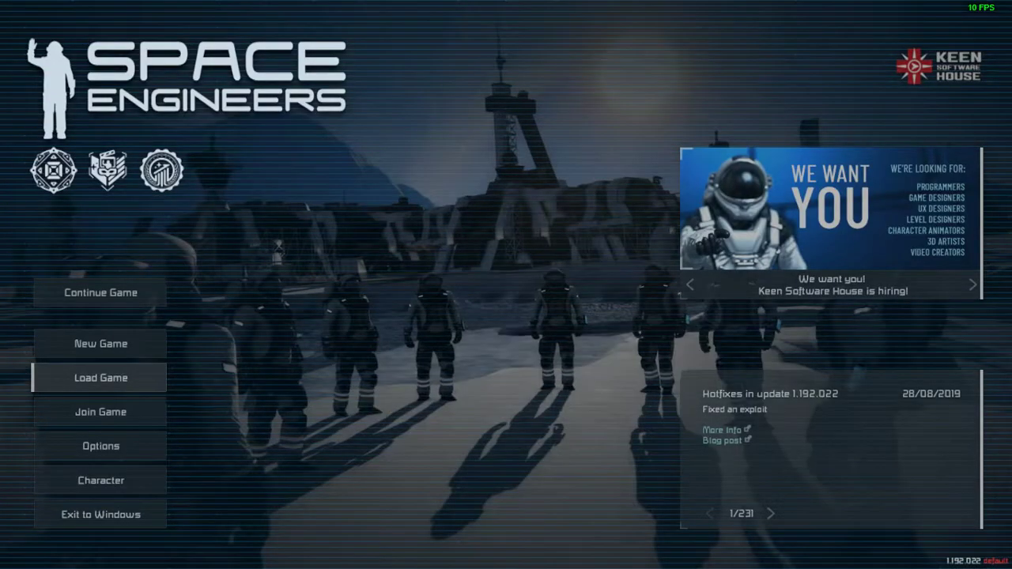
{"action": "left_click", "coordinate": [119, 378]}
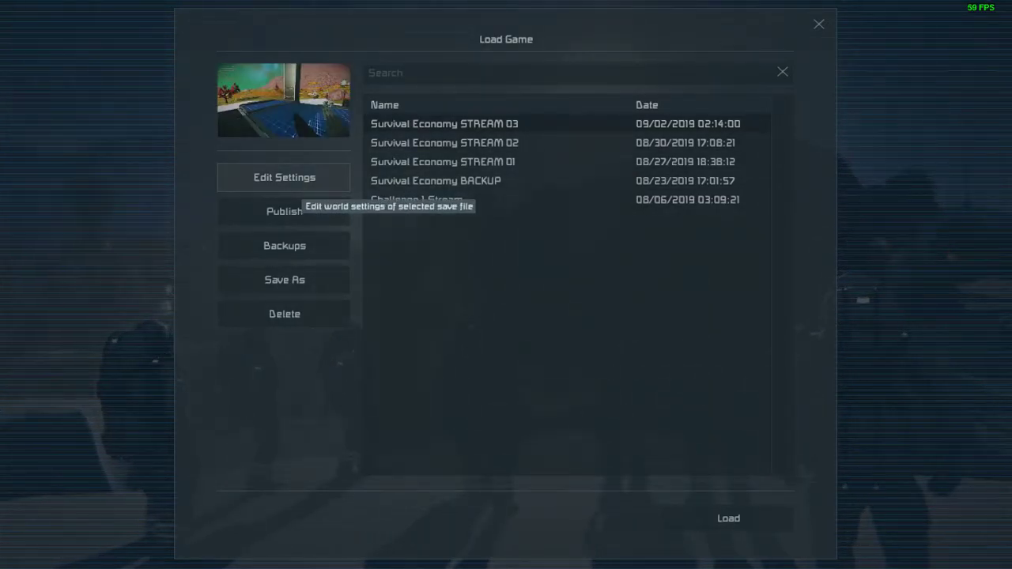
{"action": "left_click", "coordinate": [285, 179]}
{"action": "left_click", "coordinate": [538, 262]}
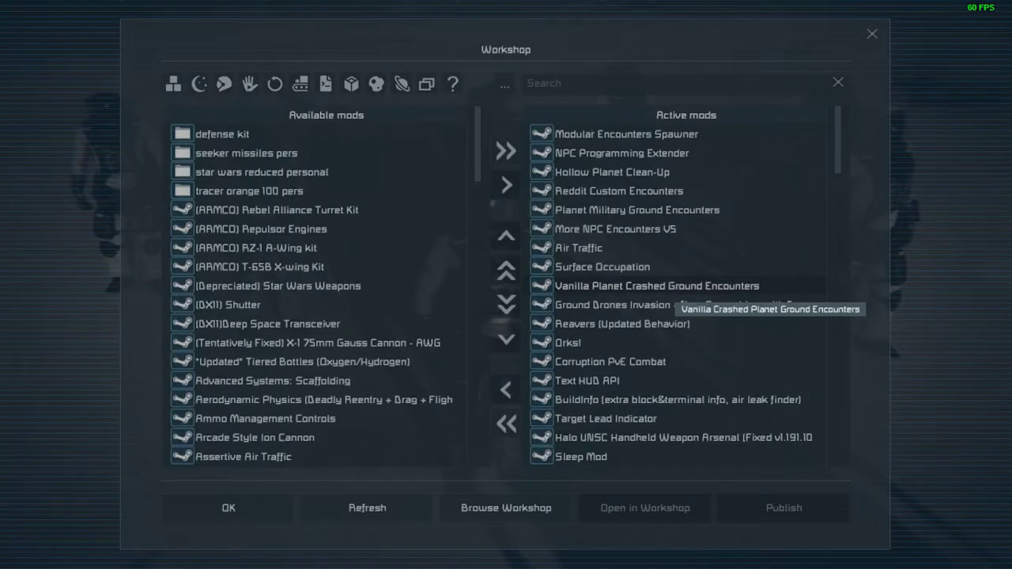
- Move the compact turret rebalance pers mod up to directly below rearth's Advanced Combat Systems and apply the mod configuration
{"action": "scroll", "coordinate": [680, 316], "scroll_direction": "down", "scroll_amount": 15}
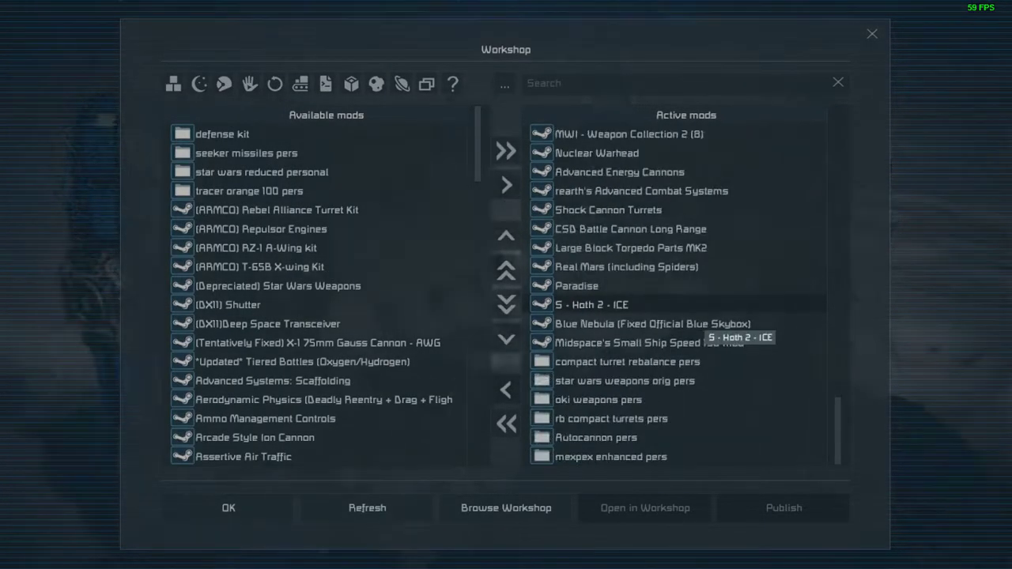
{"action": "left_click", "coordinate": [616, 363]}
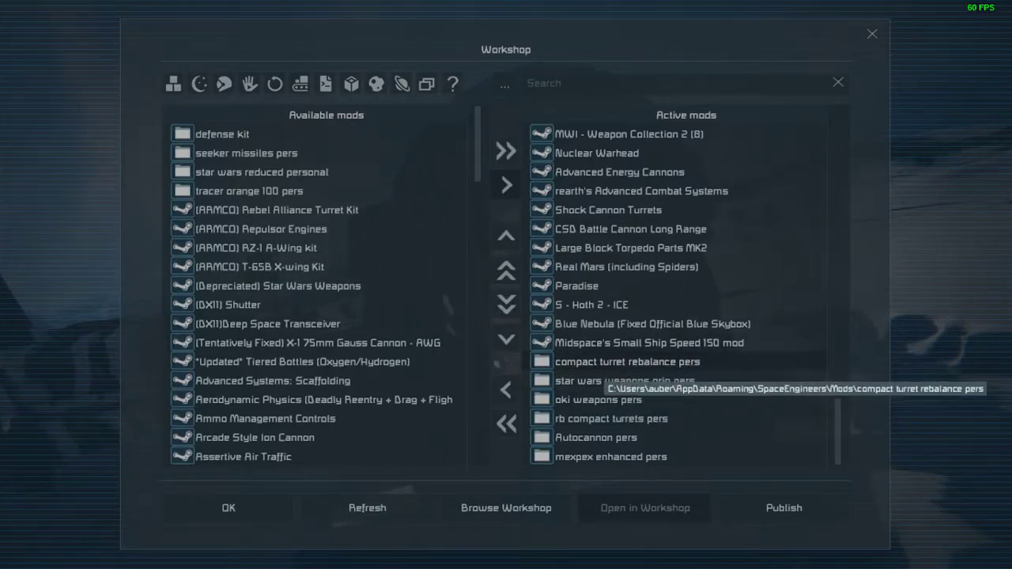
{"action": "left_click", "coordinate": [506, 235]}
{"action": "left_click", "coordinate": [506, 235]}
{"action": "left_click", "coordinate": [506, 236]}
{"action": "left_click", "coordinate": [506, 236]}
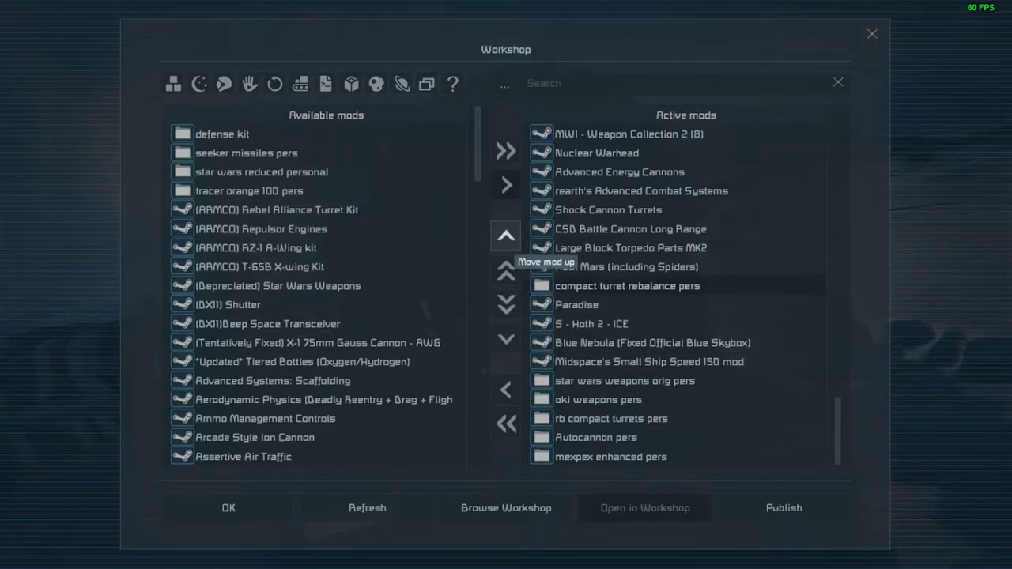
{"action": "left_click", "coordinate": [506, 236]}
{"action": "left_click", "coordinate": [506, 236]}
{"action": "left_click", "coordinate": [506, 236]}
{"action": "left_click", "coordinate": [506, 236]}
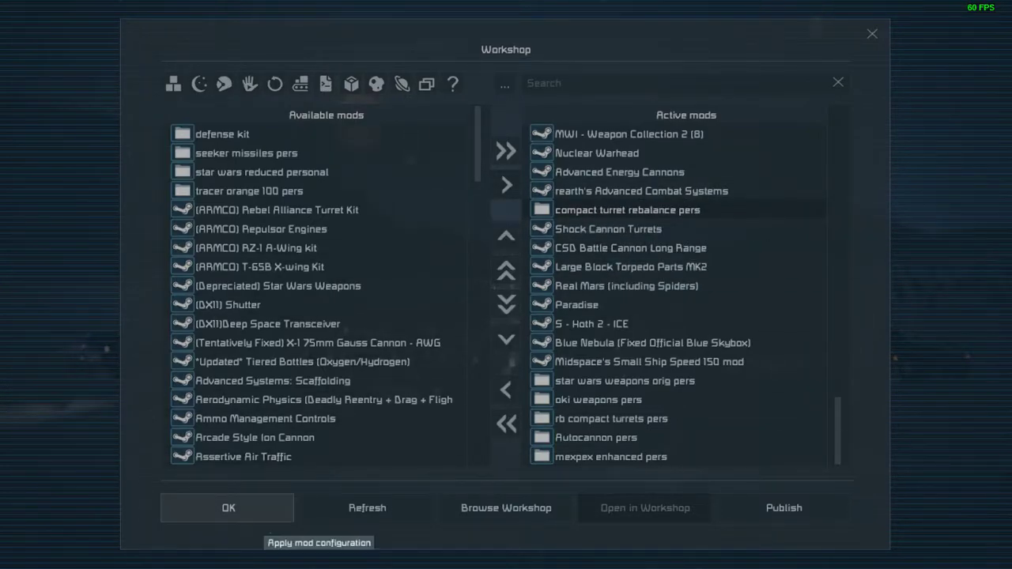
{"action": "left_click", "coordinate": [229, 508]}
{"action": "left_click", "coordinate": [644, 509]}
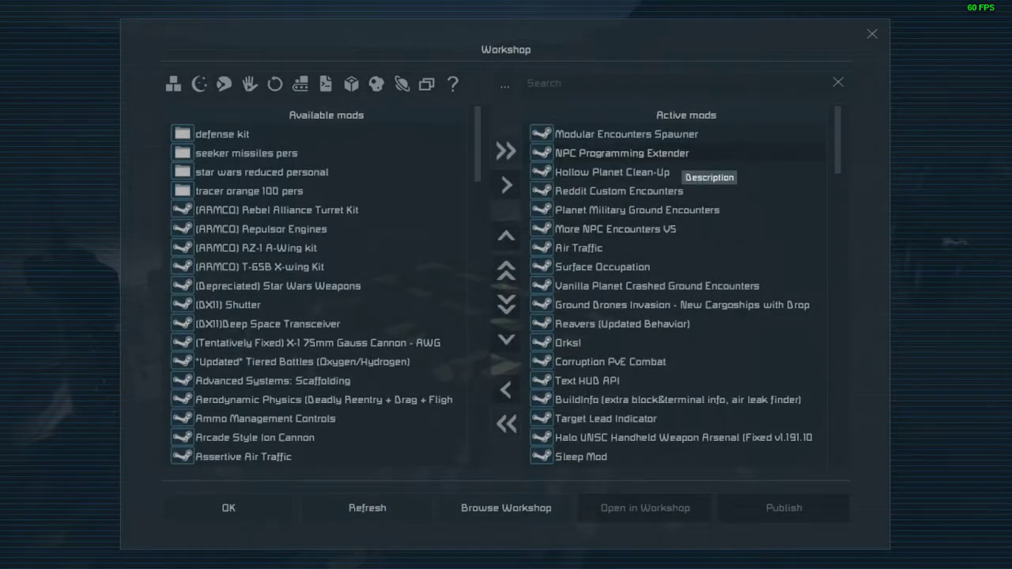
- Move the active compact turret rebalance pers mod back down to directly above star wars weapons orig pers
{"action": "scroll", "coordinate": [672, 316], "scroll_direction": "down", "scroll_amount": 10}
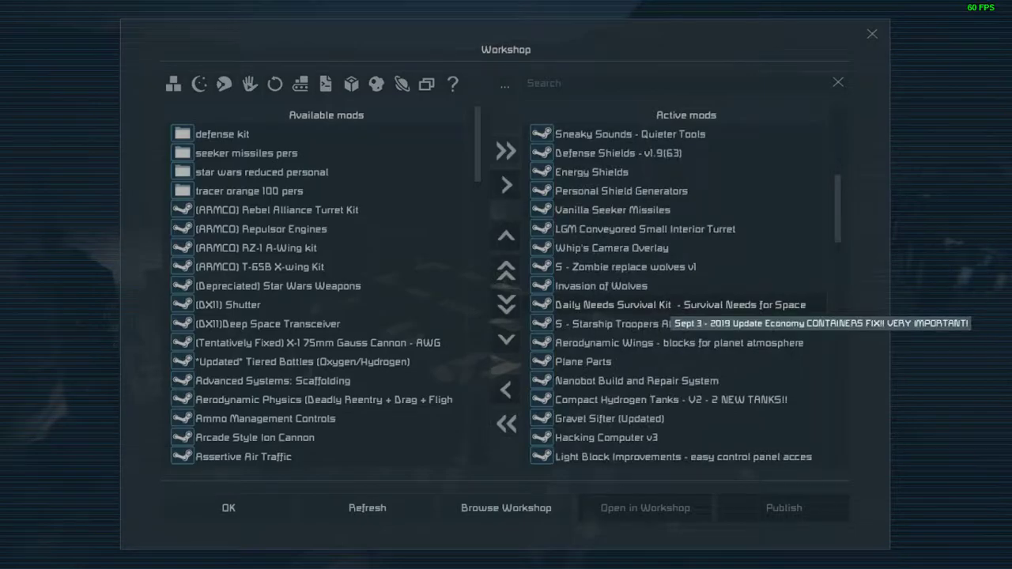
{"action": "scroll", "coordinate": [672, 320], "scroll_direction": "down", "scroll_amount": 5}
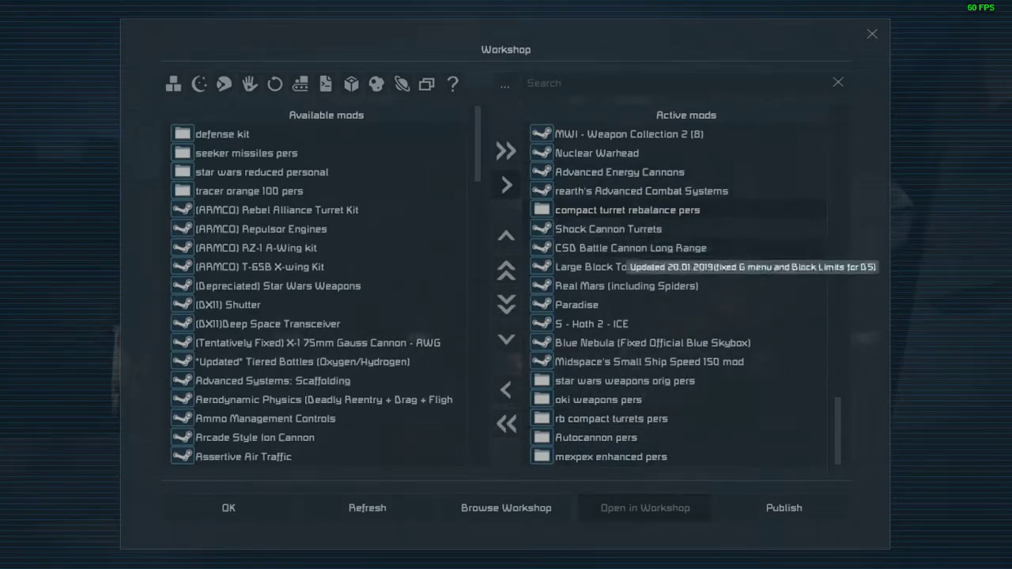
{"action": "left_click", "coordinate": [506, 338]}
{"action": "left_click", "coordinate": [506, 339]}
{"action": "left_click", "coordinate": [507, 339]}
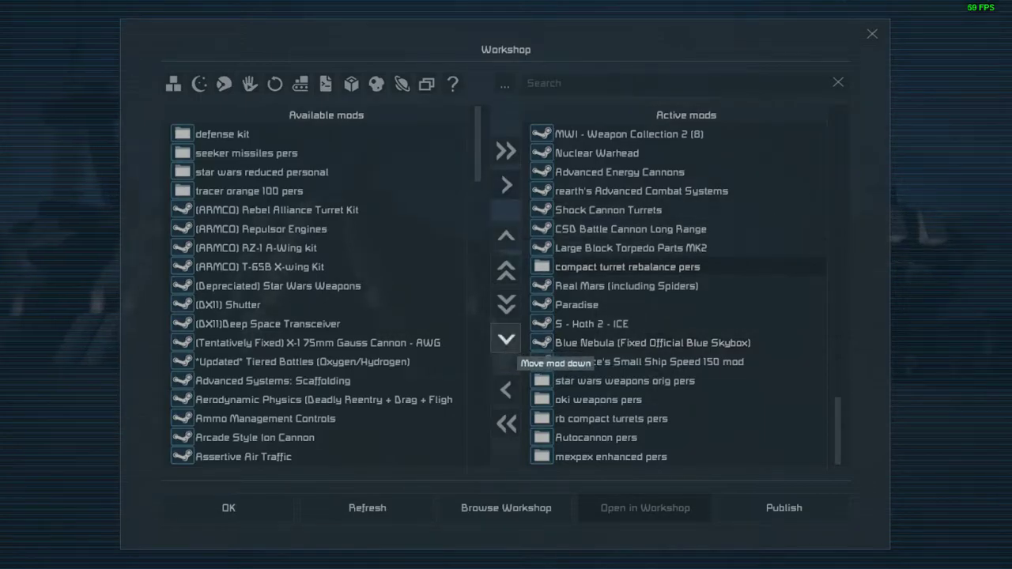
{"action": "left_click", "coordinate": [506, 338]}
{"action": "left_click", "coordinate": [506, 339]}
{"action": "left_click", "coordinate": [506, 338]}
{"action": "left_click", "coordinate": [507, 339]}
{"action": "left_click", "coordinate": [506, 338]}
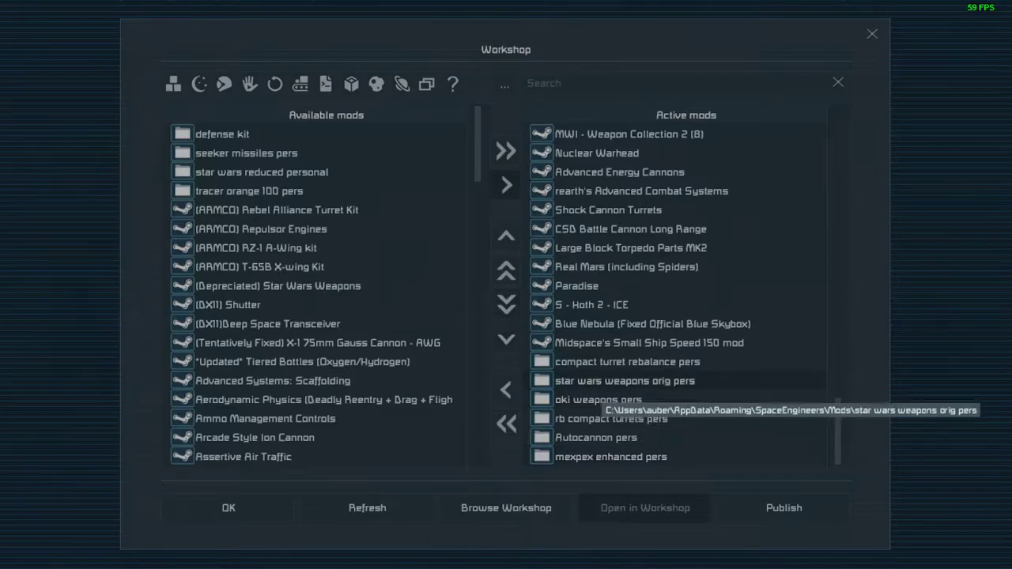
- Examine how the local mods from star wars weapons orig pers to mexpex enhanced pers are ordered below the Workshop mods
{"action": "left_click", "coordinate": [584, 388]}
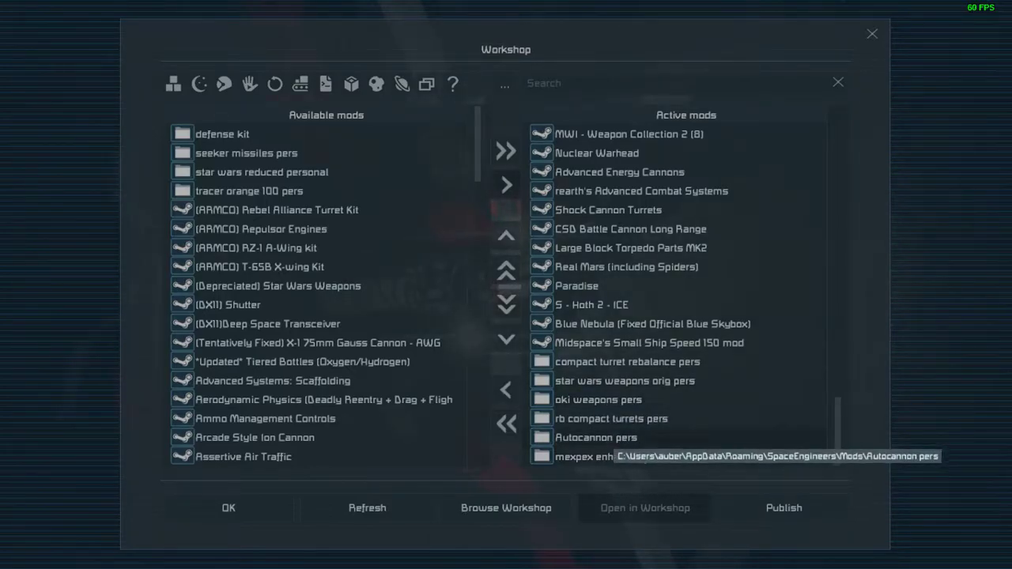
{"action": "left_click", "coordinate": [587, 459]}
{"action": "left_click", "coordinate": [587, 212]}
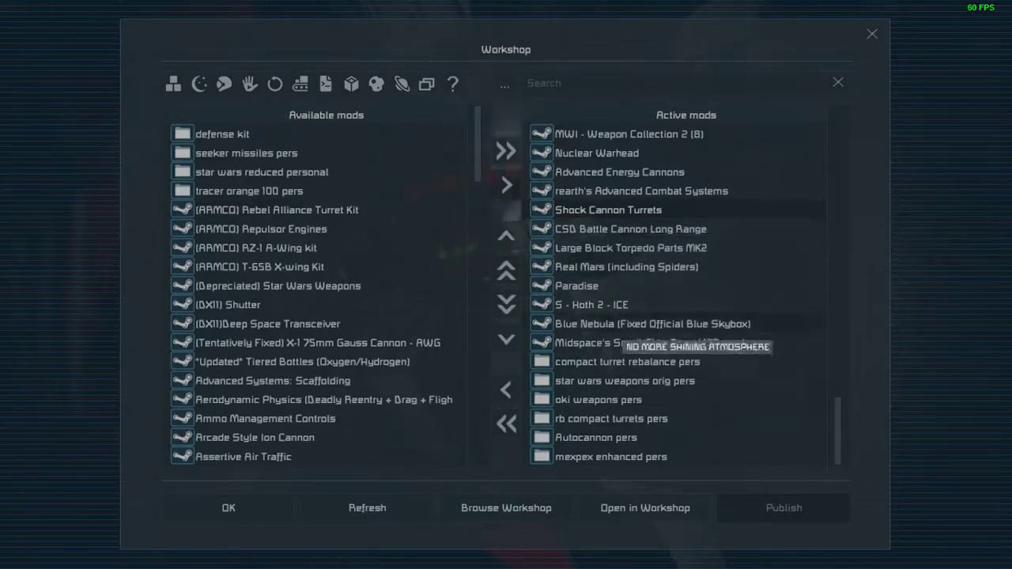
{"action": "left_click", "coordinate": [602, 457]}
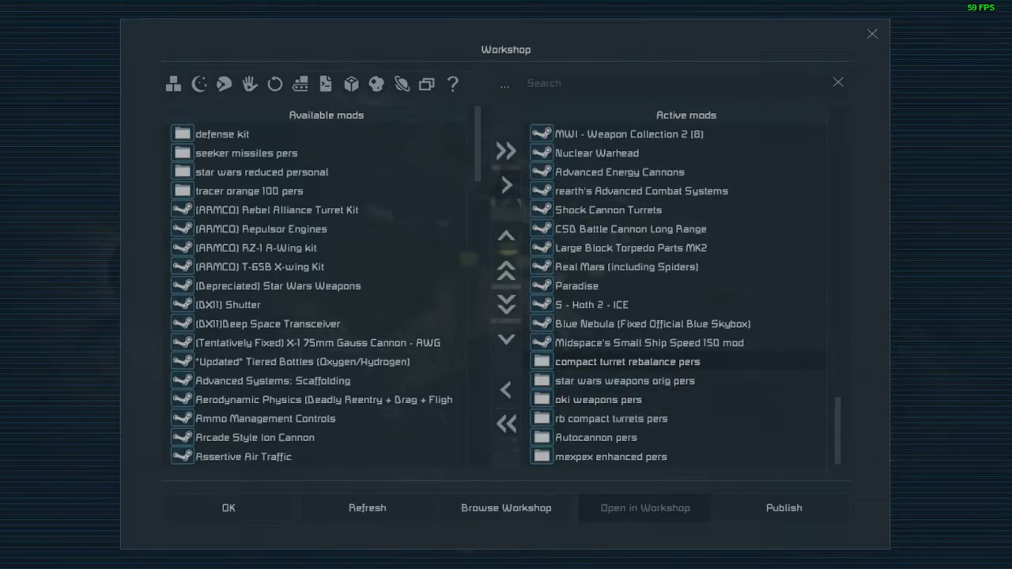
{"action": "left_click", "coordinate": [626, 344]}
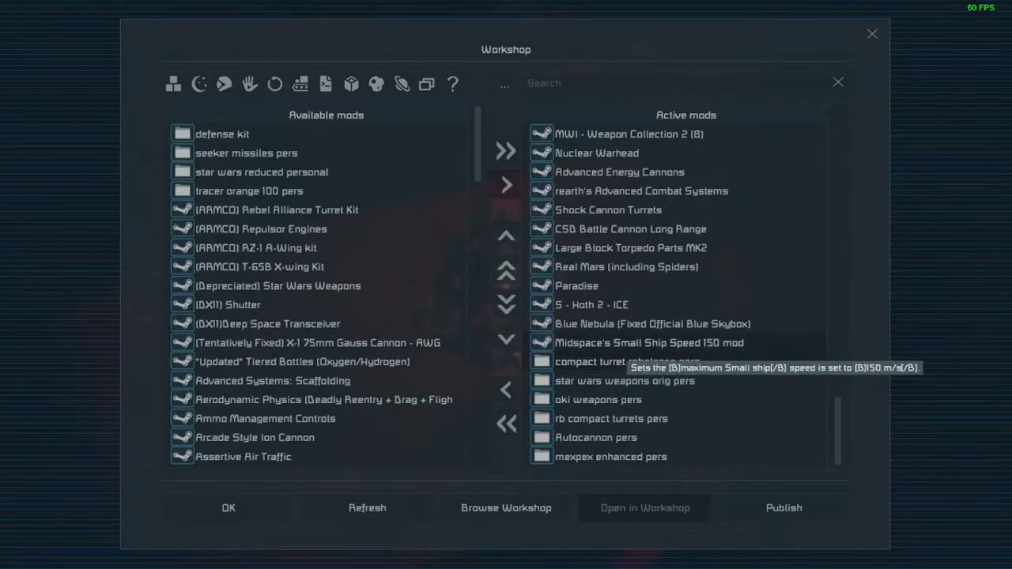
{"action": "left_click", "coordinate": [636, 342]}
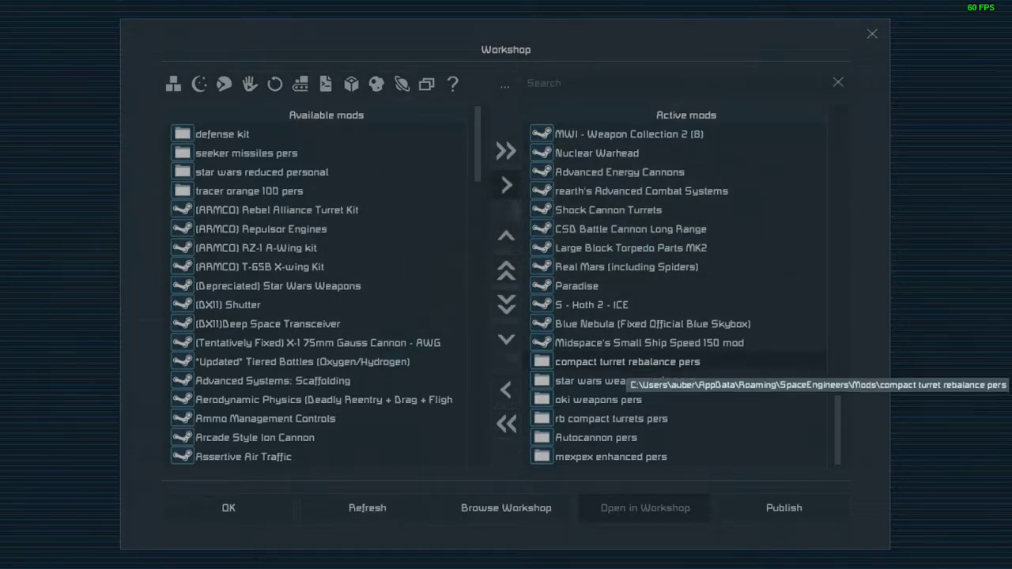
- Leave the mod list without applying it, exit the world settings and saved games, and return to the main menu
{"action": "left_click", "coordinate": [872, 34]}
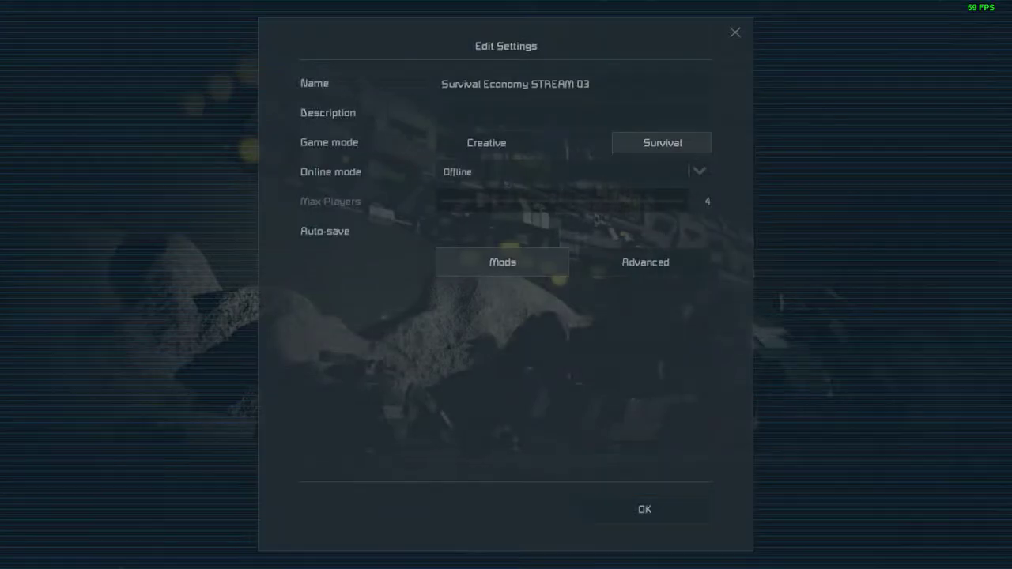
{"action": "key", "text": "Escape"}
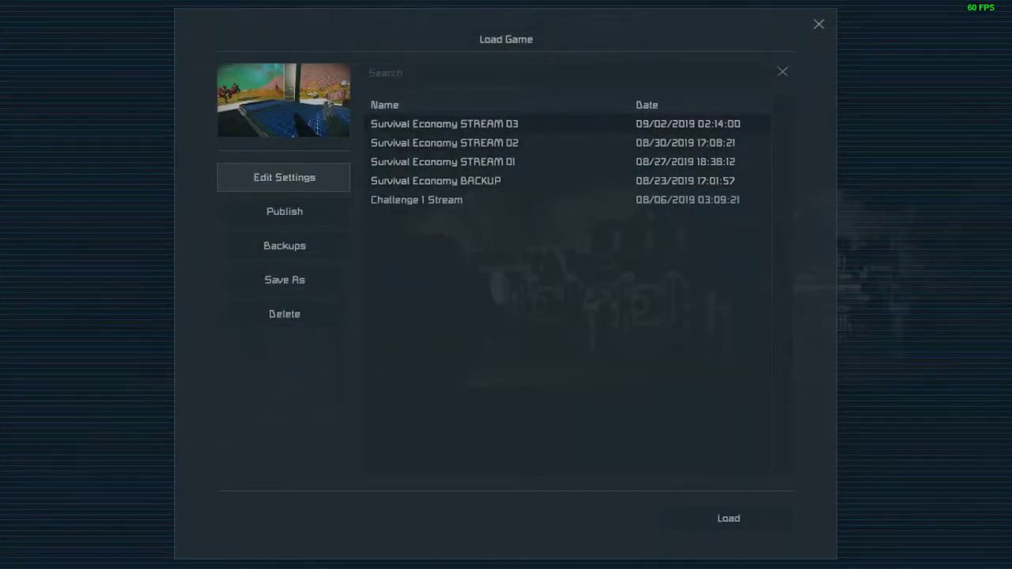
{"action": "key", "text": "Escape"}
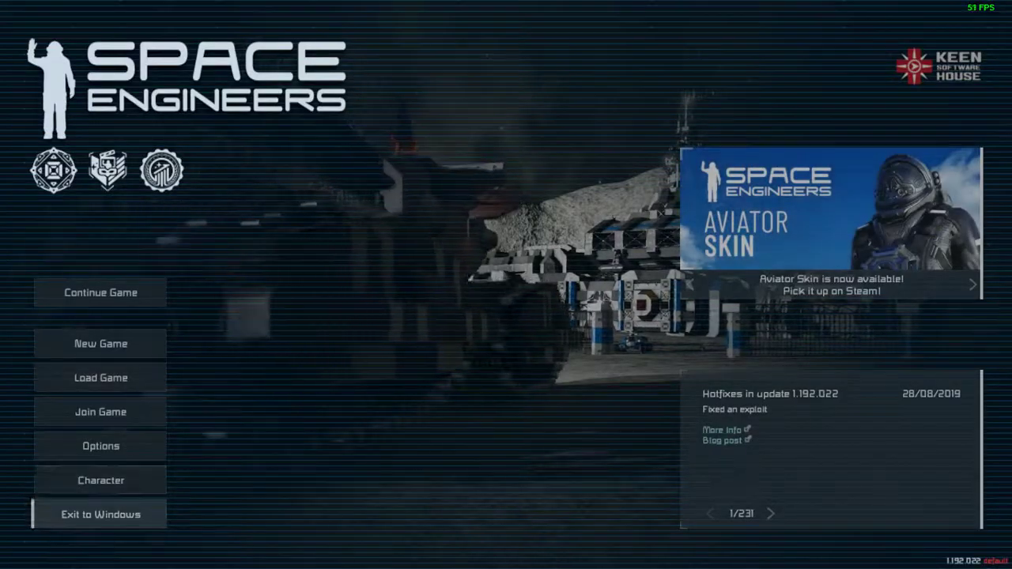